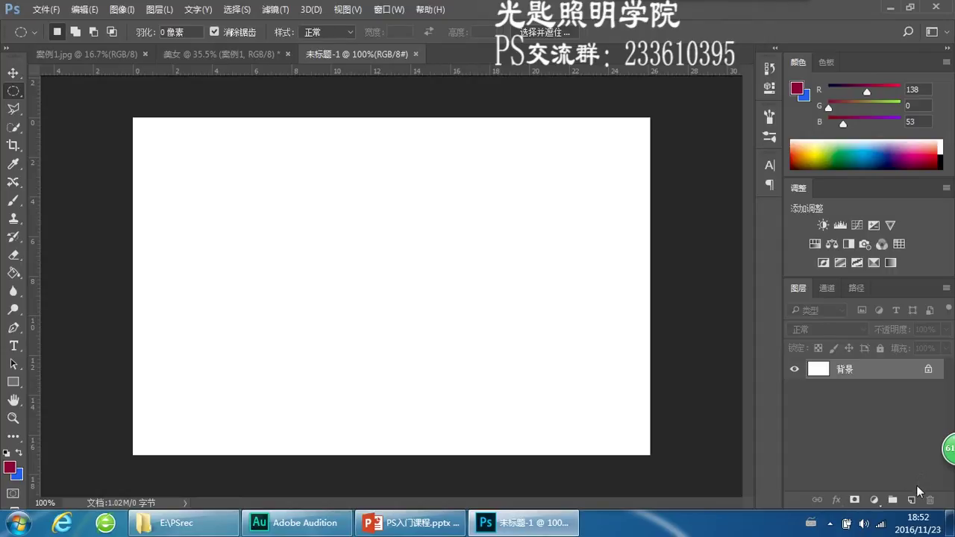
Add a new layer, draw a large circular selection near the canvas centre, fill it with the dark red foreground colour and deselect
click(911, 500)
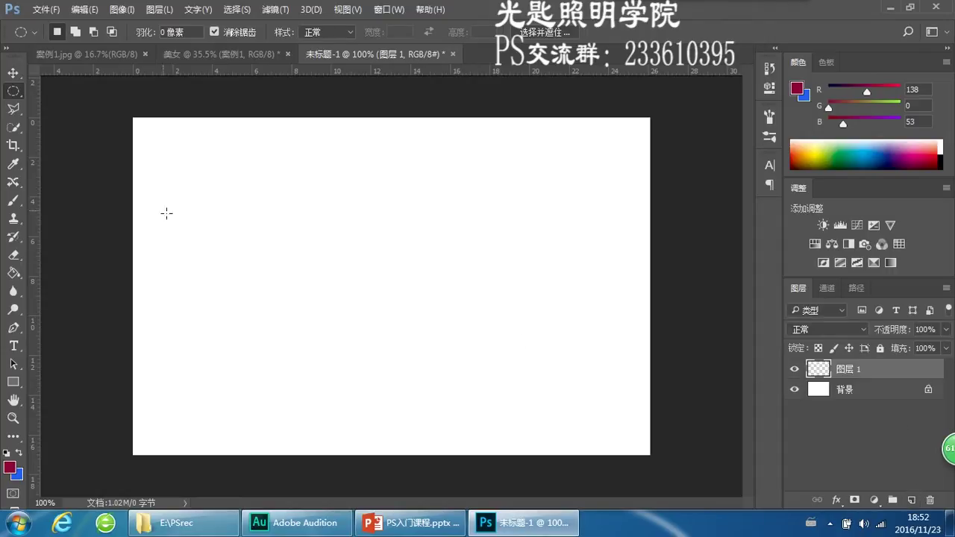
right_click(11, 91)
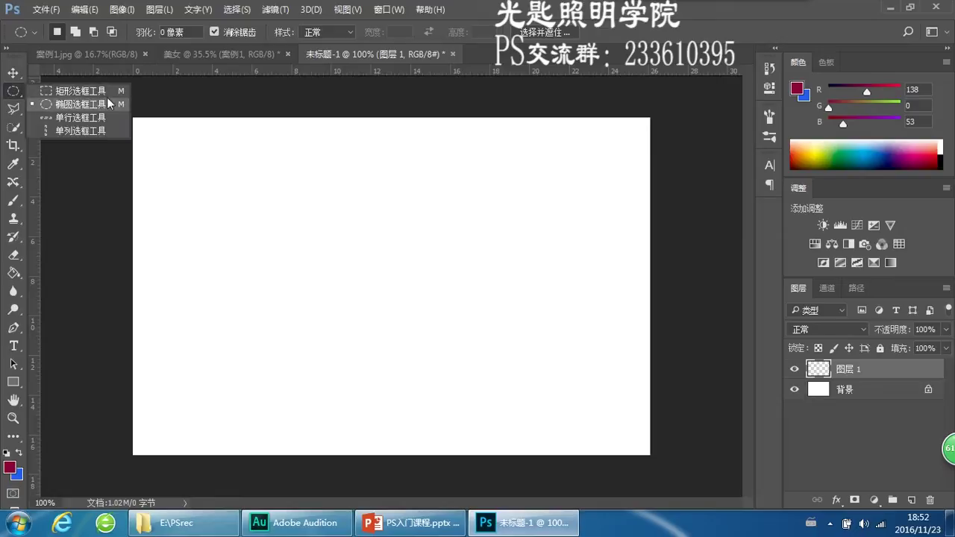
click(80, 103)
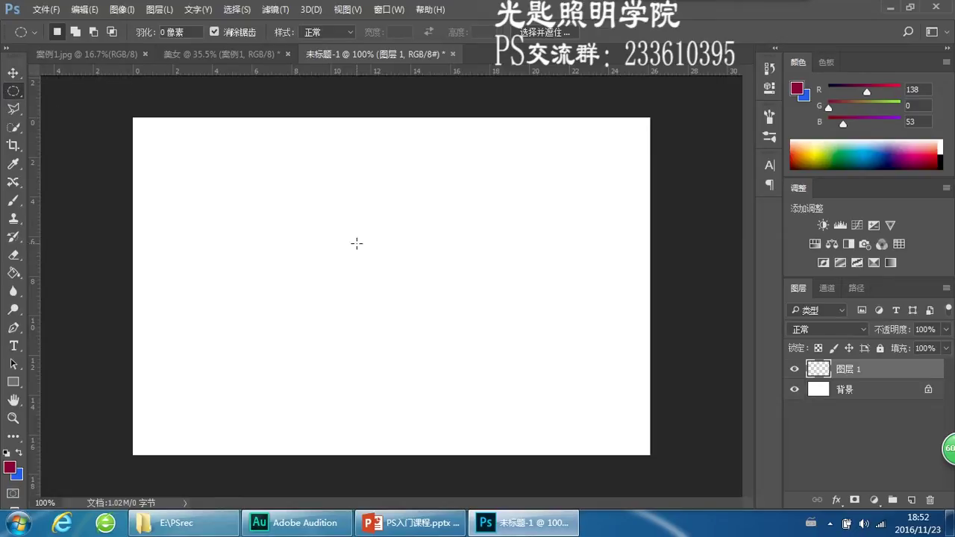
drag(323, 201, 554, 379)
key(alt+Delete)
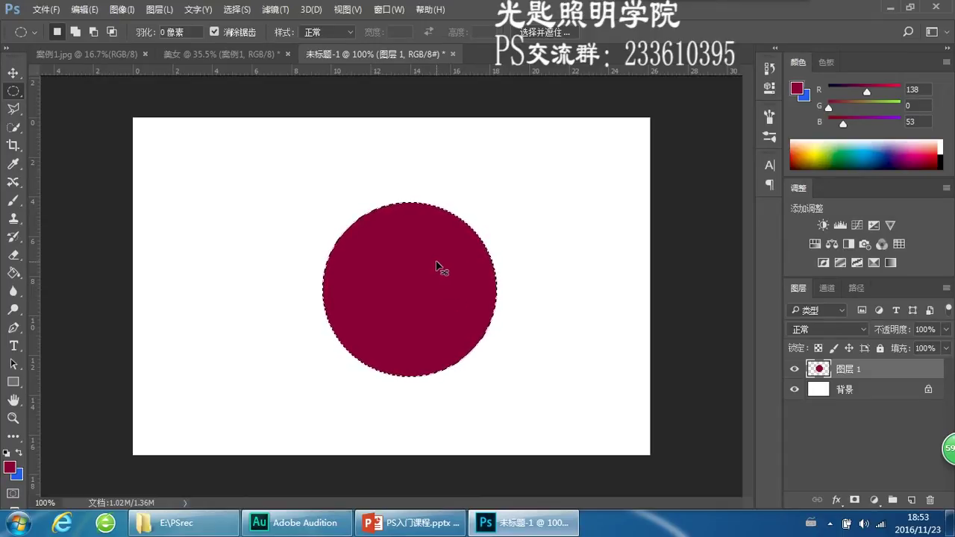
key(ctrl+d)
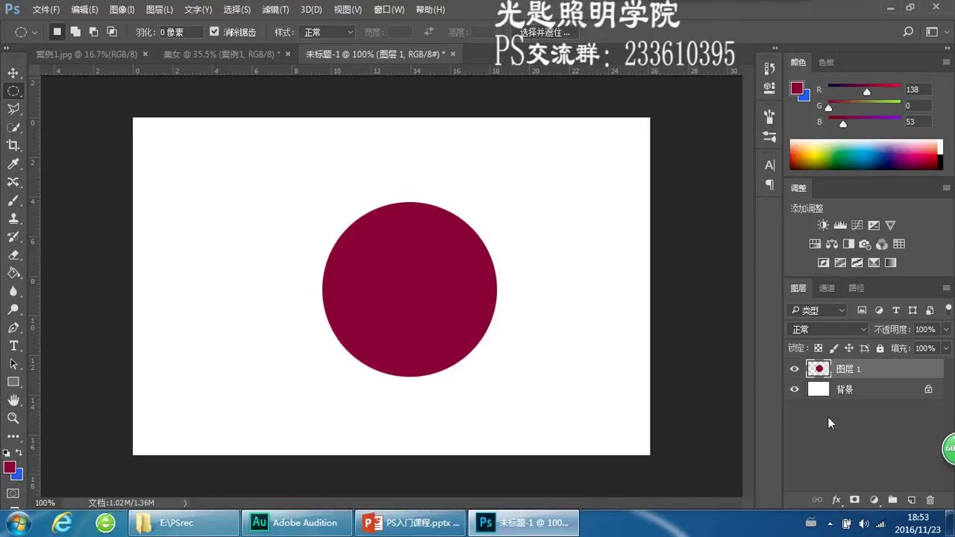
On another new layer, fill a small circular selection in the red circle's lower half with the blue background colour and deselect
click(911, 500)
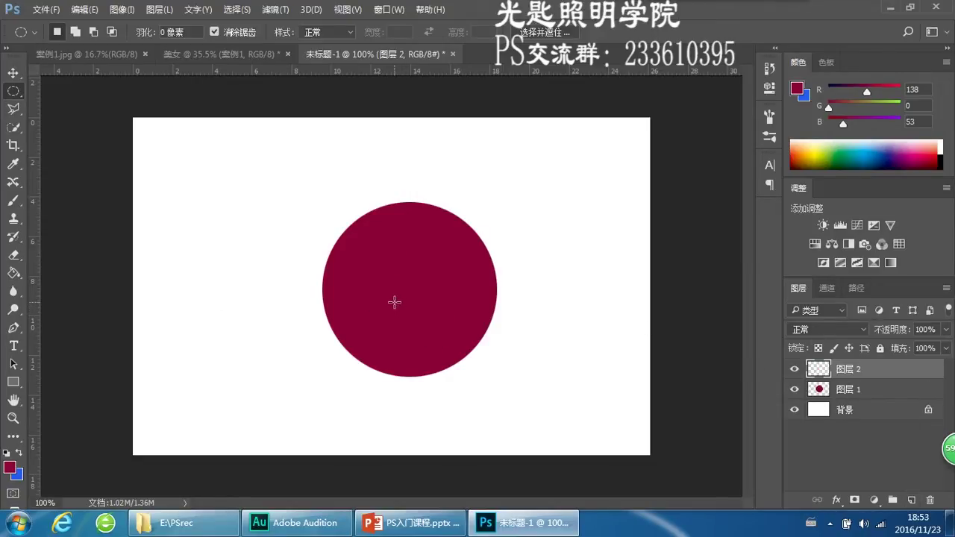
click(877, 391)
click(877, 370)
drag(401, 306, 433, 339)
key(ctrl+BackSpace)
click(13, 73)
key(ctrl+d)
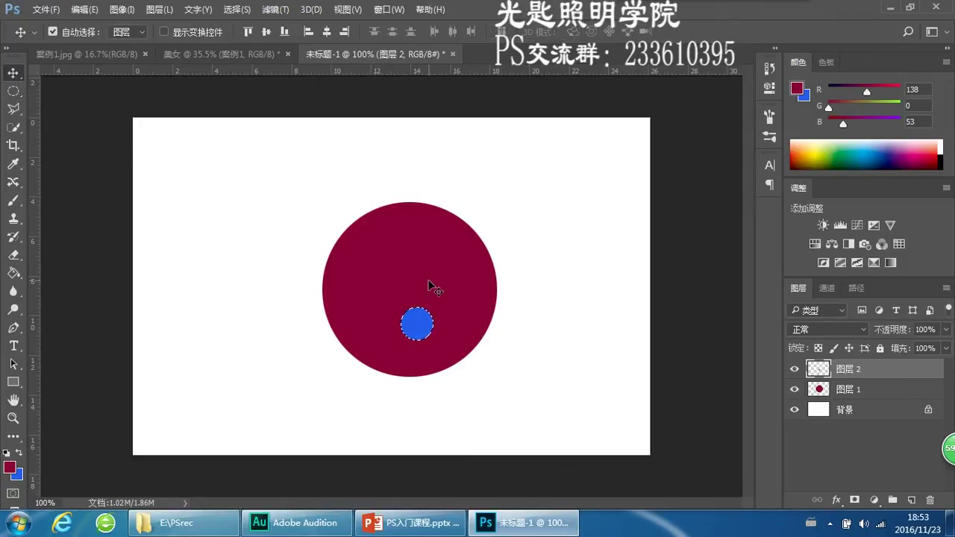
Reshape the small blue circle into a tall narrow ellipse as the mouth, centred in the lower half of the face
mouse_move(426, 329)
mouse_down()
mouse_move(406, 322)
mouse_move(435, 324)
mouse_move(400, 321)
mouse_move(414, 330)
mouse_move(412, 269)
mouse_move(418, 332)
mouse_up()
key(ctrl+t)
drag(418, 367, 419, 348)
key(Return)
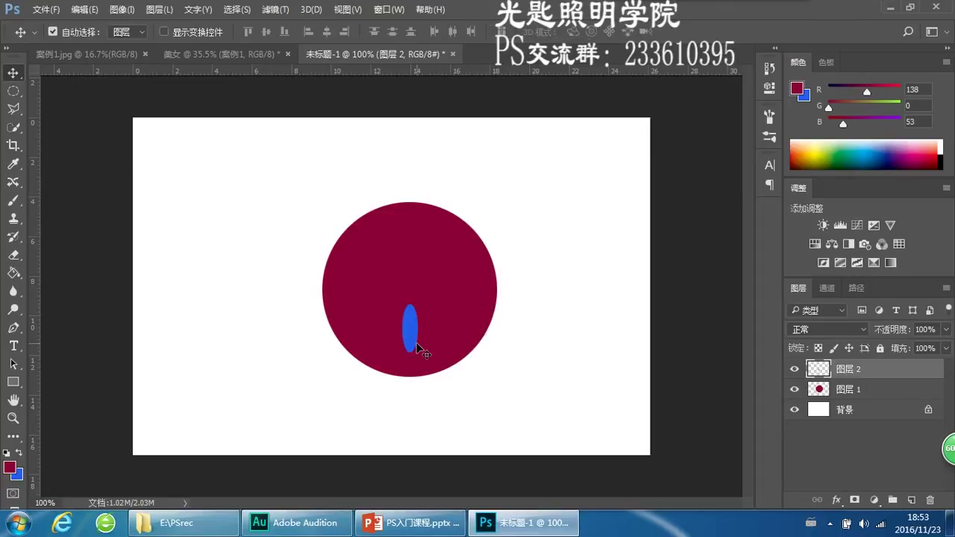
Add a new layer and fill a small circular selection in the face's upper left with the blue background colour
click(912, 502)
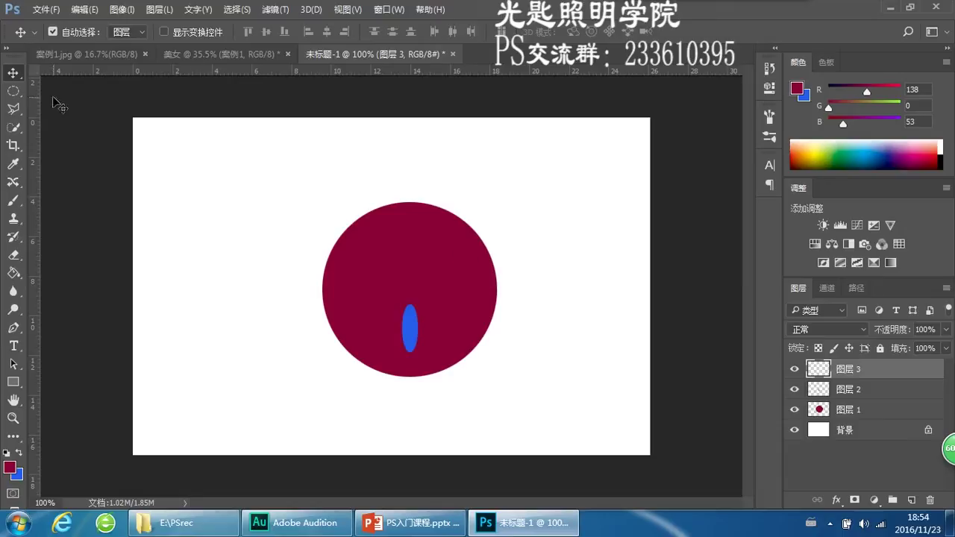
click(14, 92)
mouse_move(362, 242)
mouse_down()
mouse_move(386, 267)
mouse_move(440, 254)
mouse_move(452, 274)
mouse_up()
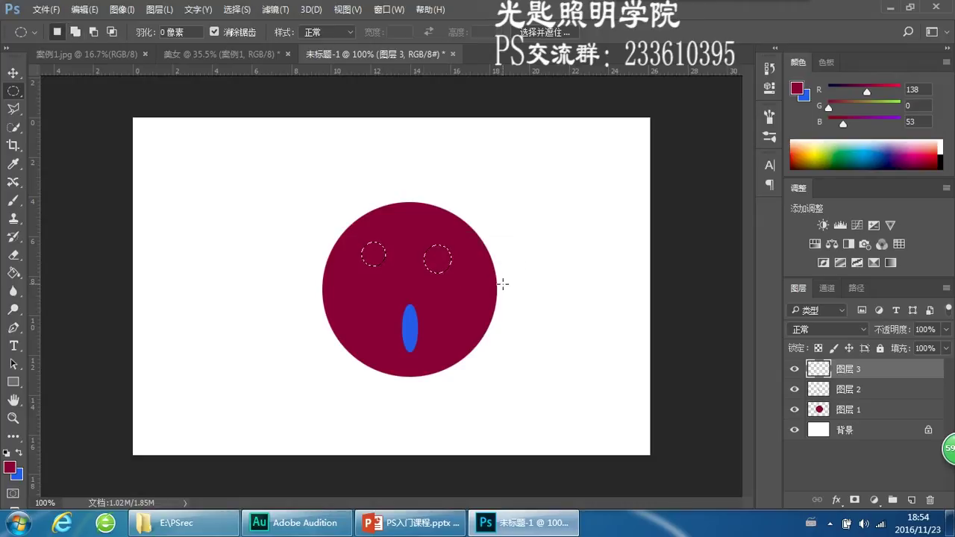
key(ctrl+z)
key(ctrl+Delete)
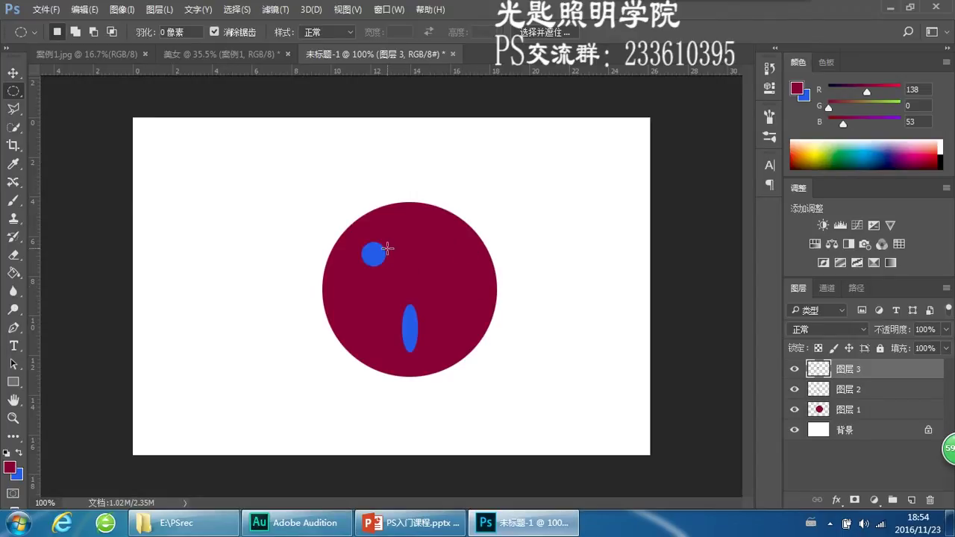
Move the blue eye slightly down and duplicate it level with itself on the right side of the face
key(v)
mouse_move(386, 251)
mouse_down()
mouse_move(380, 246)
mouse_move(375, 266)
mouse_up()
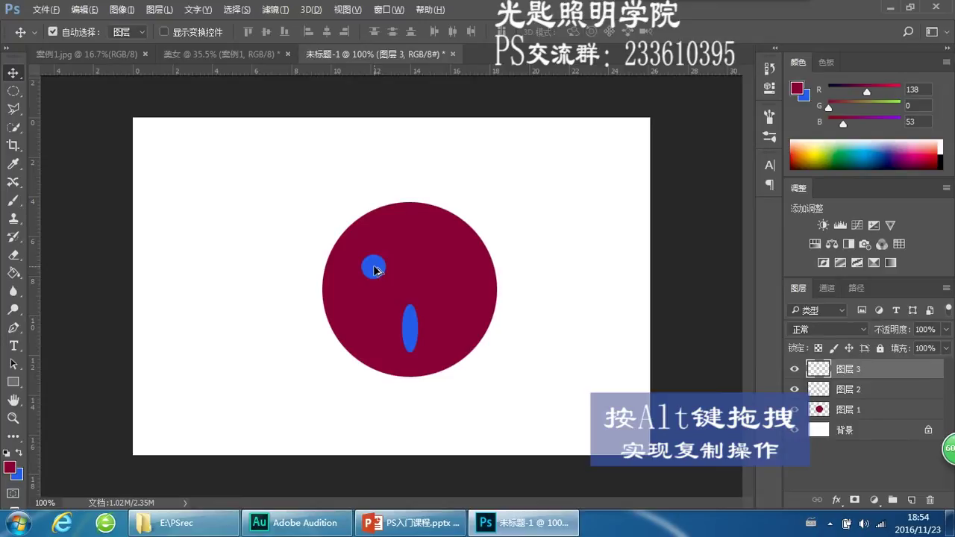
drag(375, 270, 441, 268)
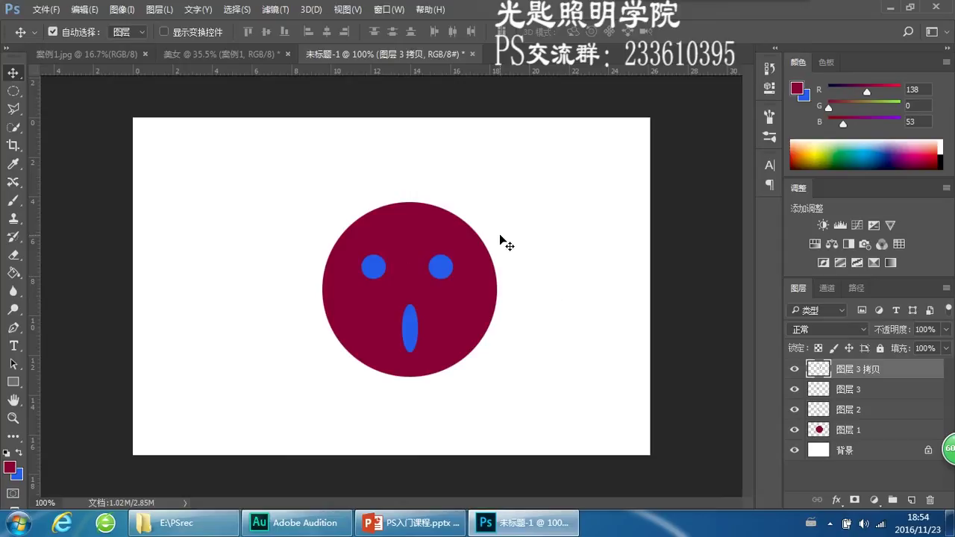
Rename the layer of the eye on the right side of the face to 右眼睛
click(858, 432)
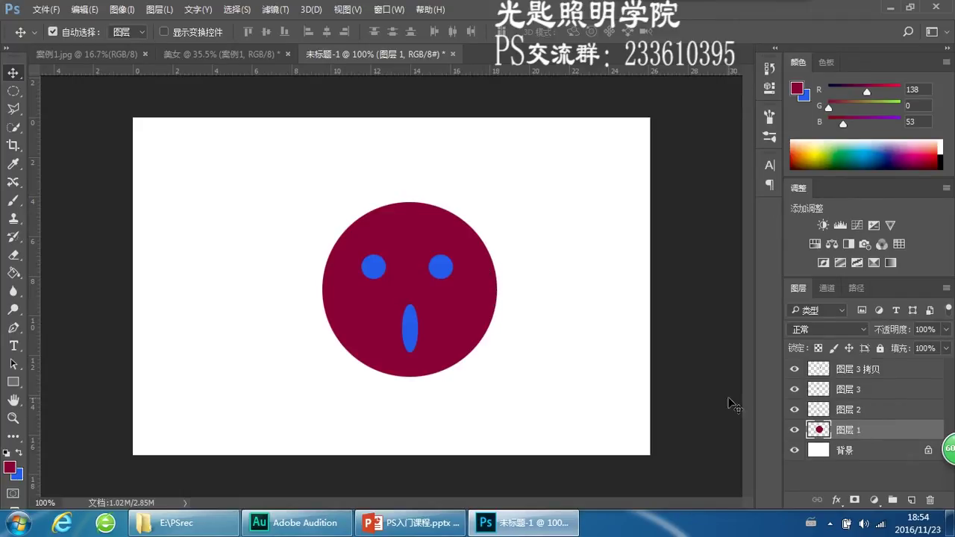
click(443, 268)
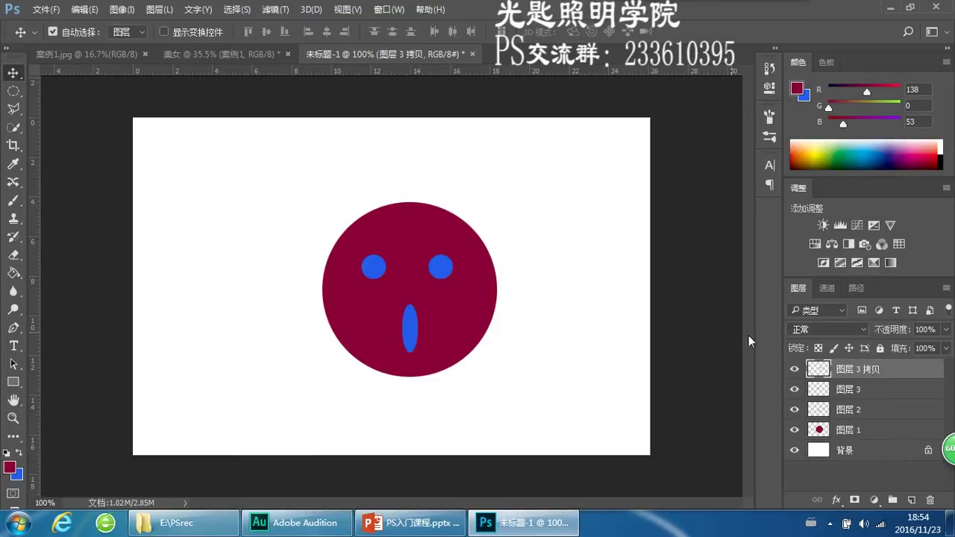
double_click(864, 370)
key(Return)
double_click(870, 370)
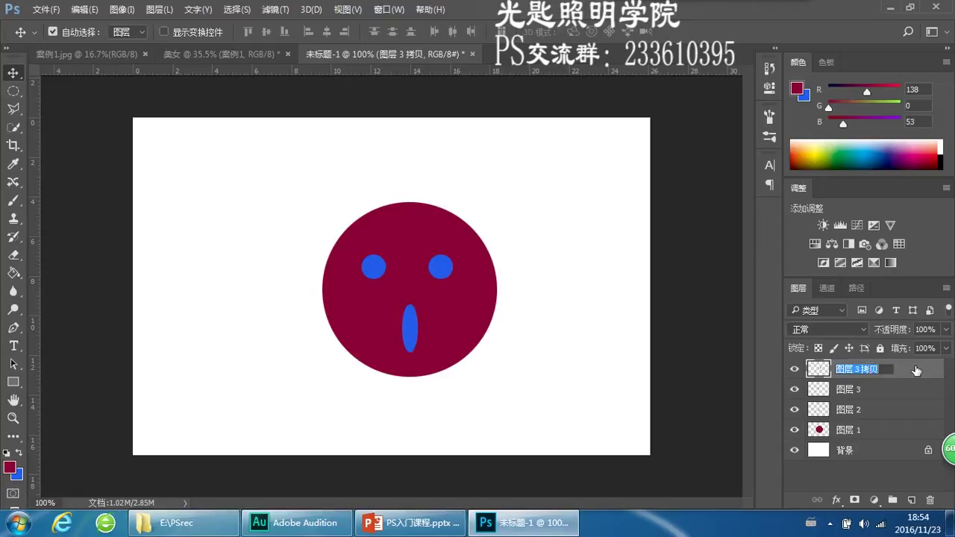
key(ctrl+shift)
text(眼睛)
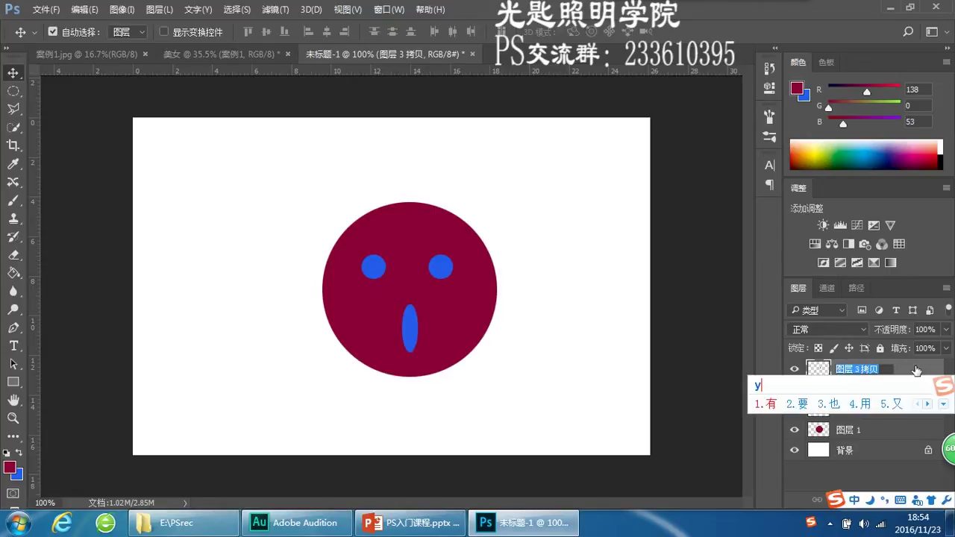
key(BackSpace)
key(BackSpace)
text(youjiang)
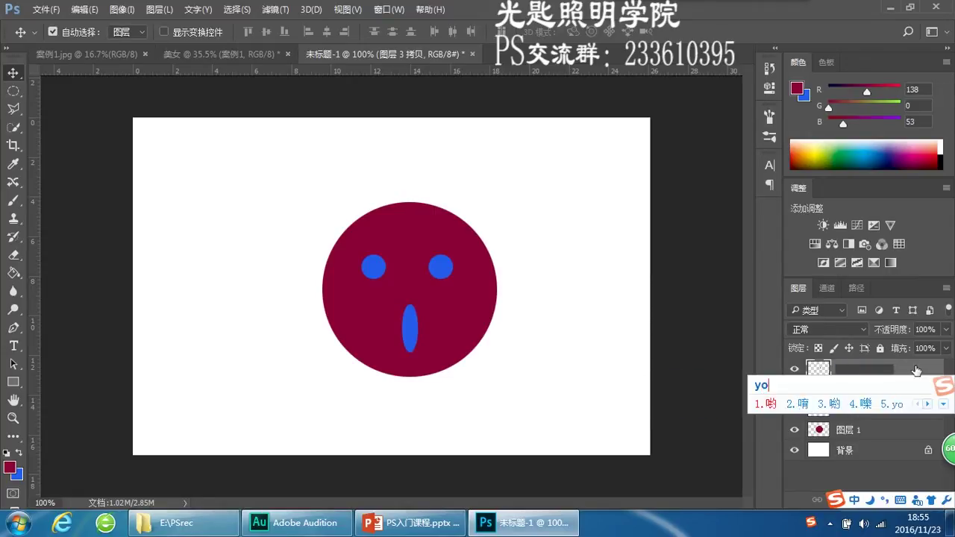
key(BackSpace)
key(BackSpace)
key(BackSpace)
text(ng)
key(space)
text(you)
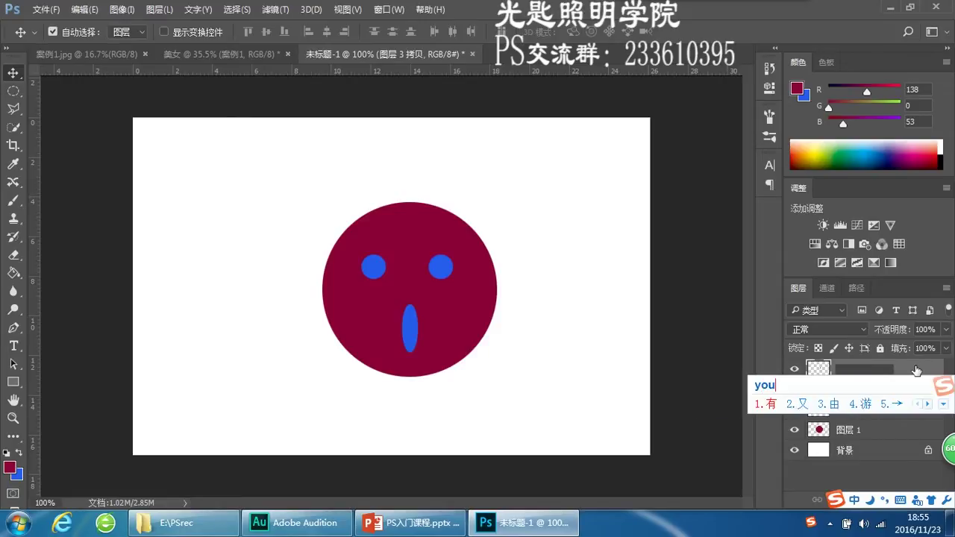
key(equal)
text(1)
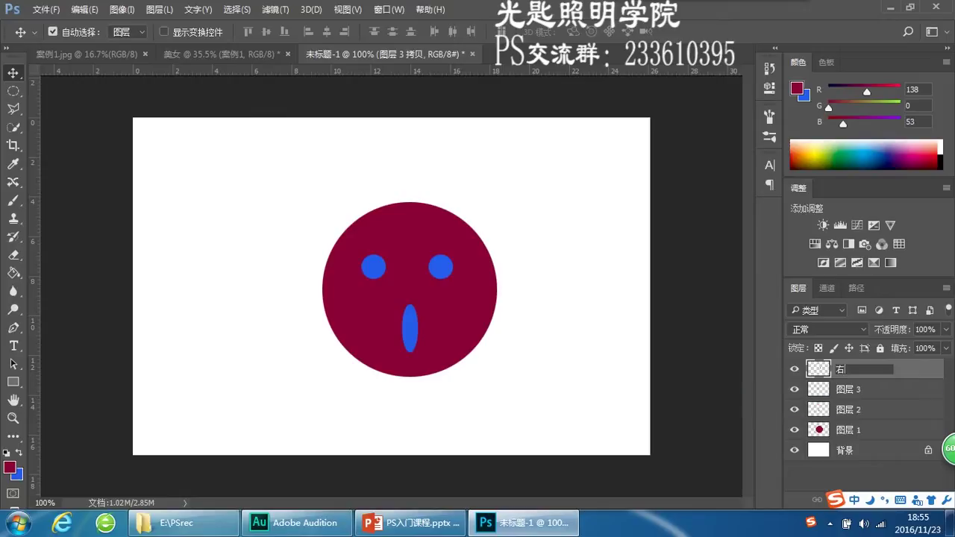
text(yanjing)
key(space)
key(Return)
Rename the layer of the eye on the left side of the face to 左眼睛
click(868, 396)
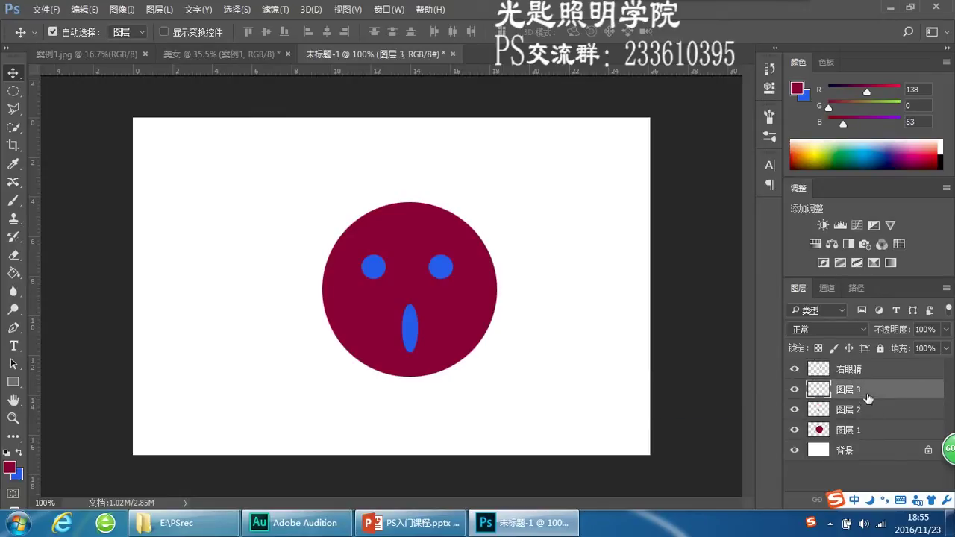
mouse_move(373, 267)
mouse_down()
mouse_move(380, 273)
mouse_move(373, 269)
mouse_up()
double_click(851, 393)
text(zuo)
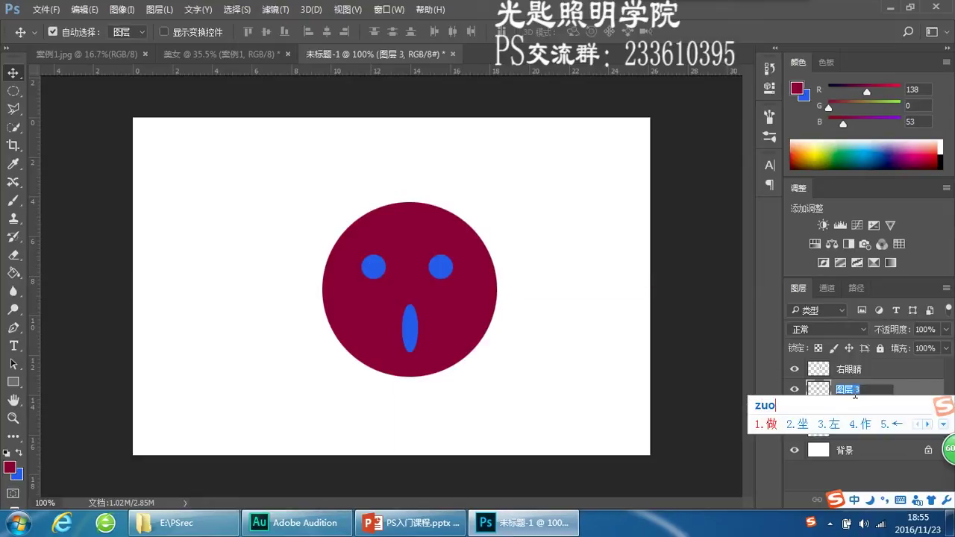
text(3yanj)
key(space)
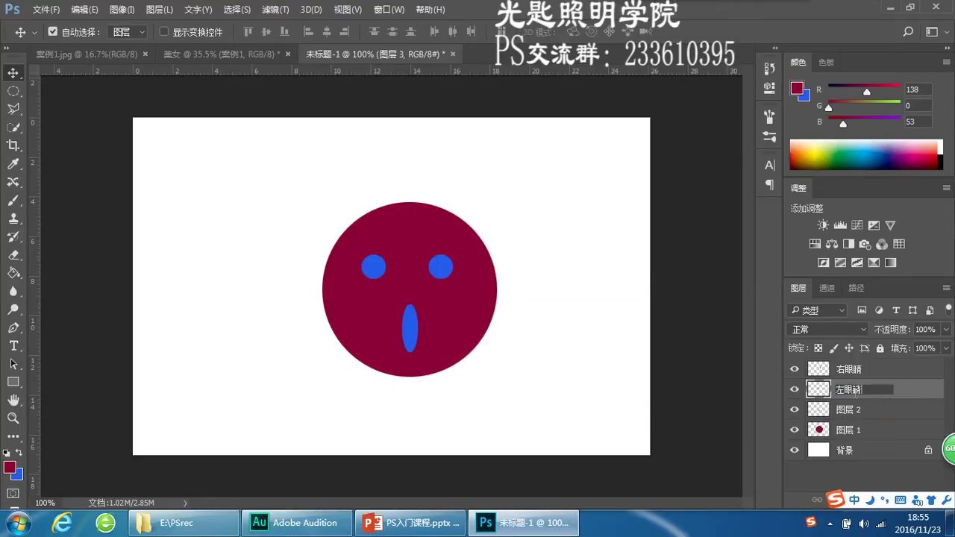
key(Return)
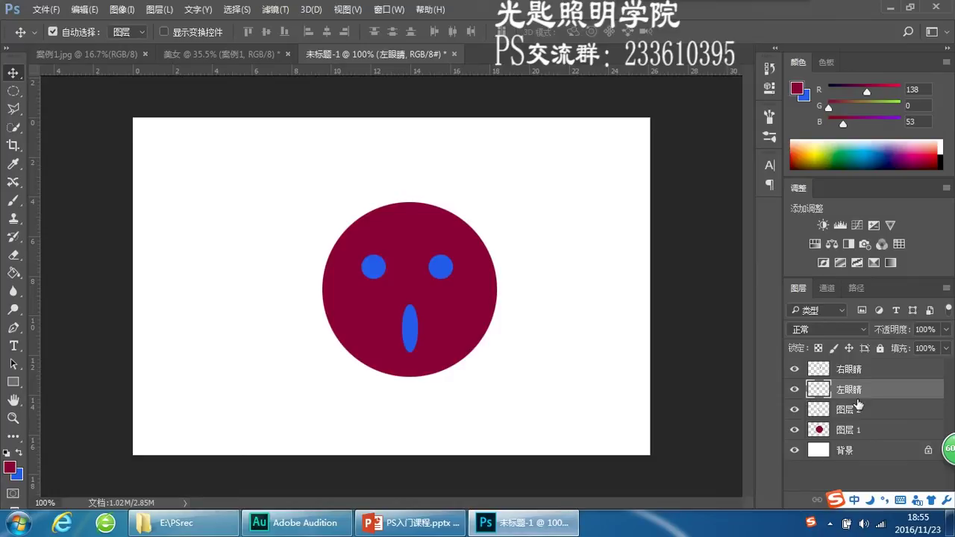
Rename the layer holding the blue mouth ellipse to 嘴
double_click(851, 409)
text(zui)
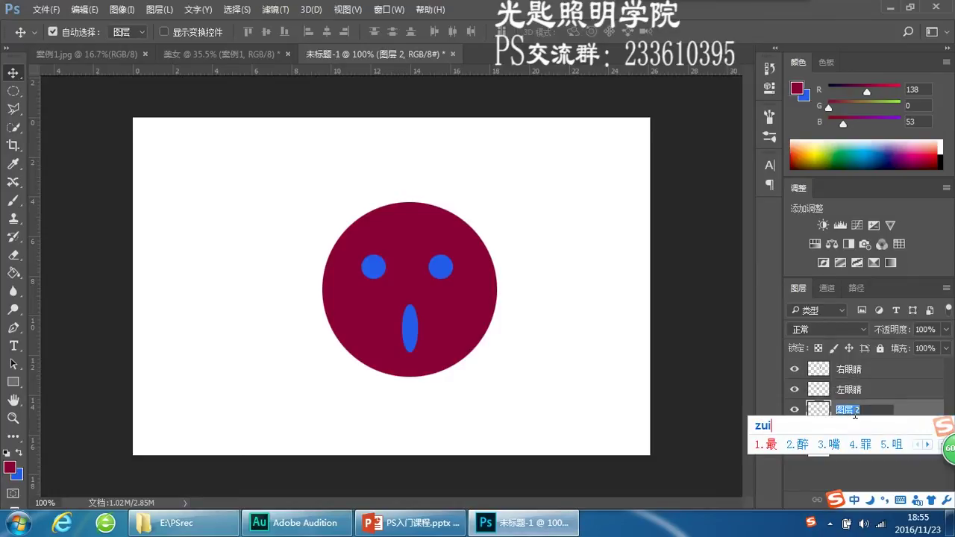
text(3)
key(Return)
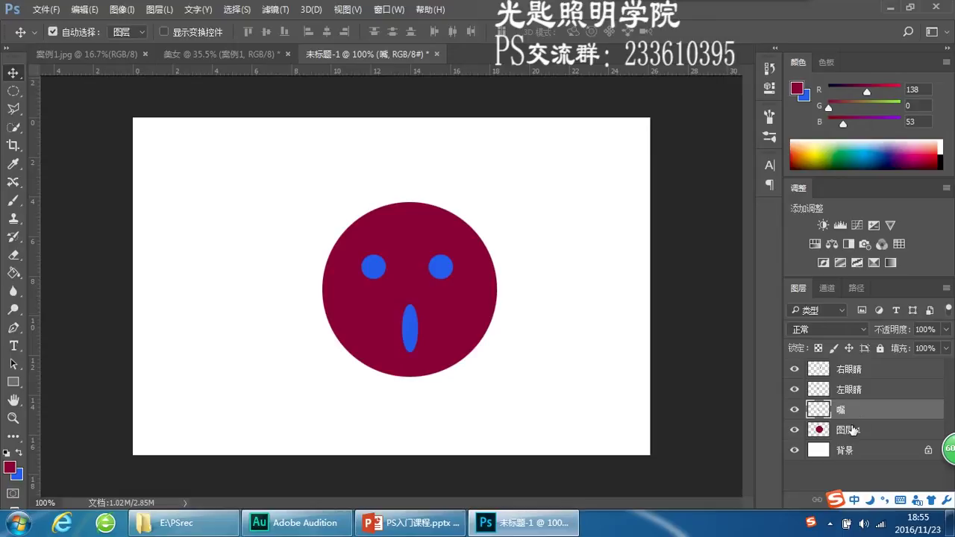
Rename the layer holding the large red circle to 脸
double_click(851, 429)
text(lian)
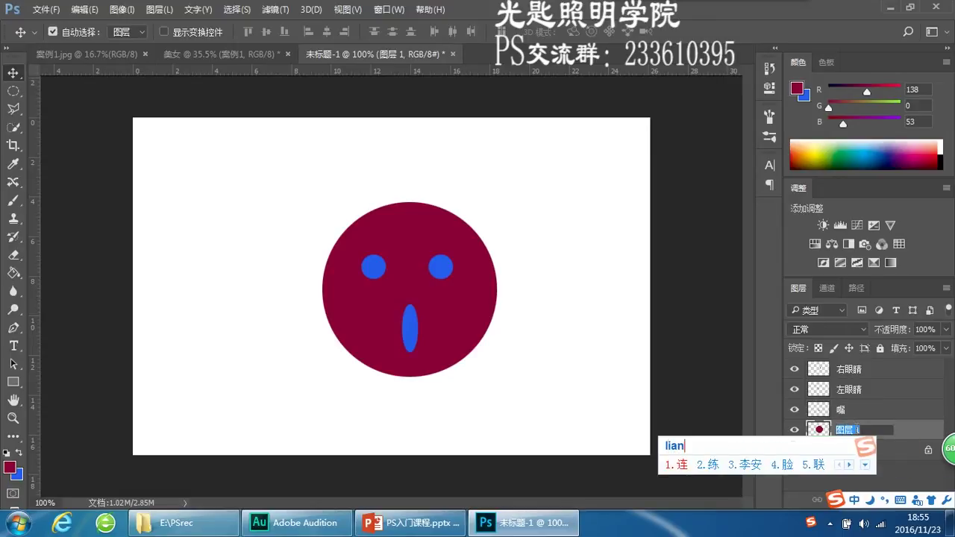
text(4)
key(Return)
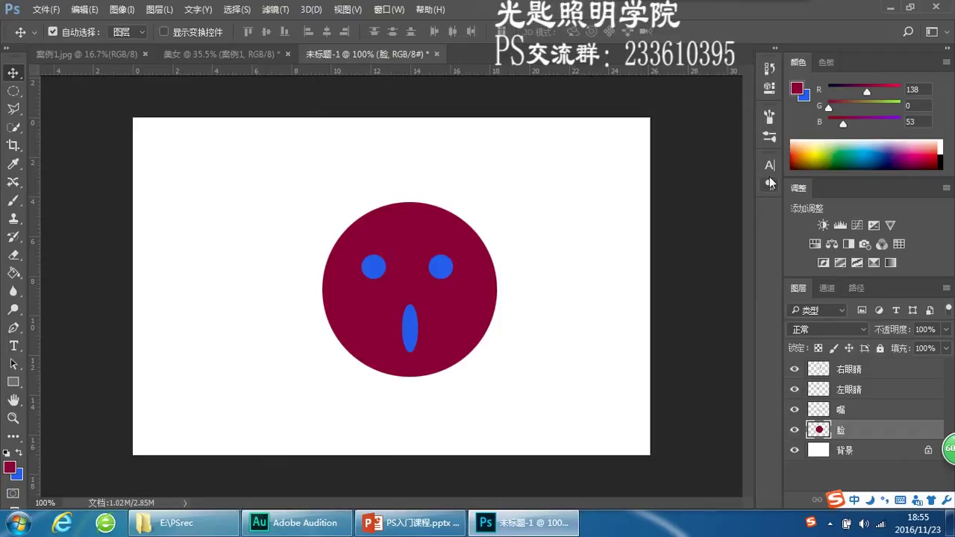
key(ctrl+shift)
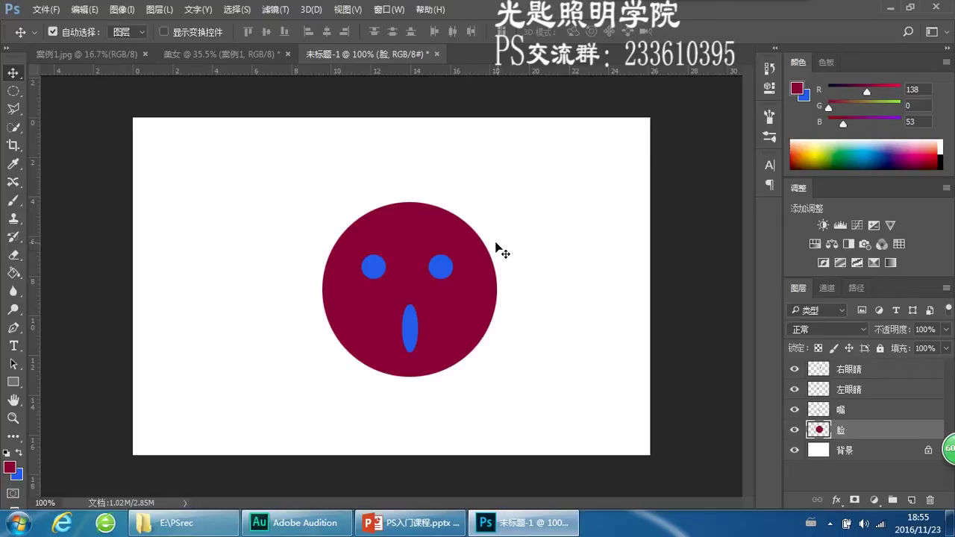
click(876, 373)
click(865, 392)
click(858, 410)
click(853, 432)
click(862, 394)
click(869, 372)
click(868, 396)
click(866, 412)
click(861, 431)
click(859, 410)
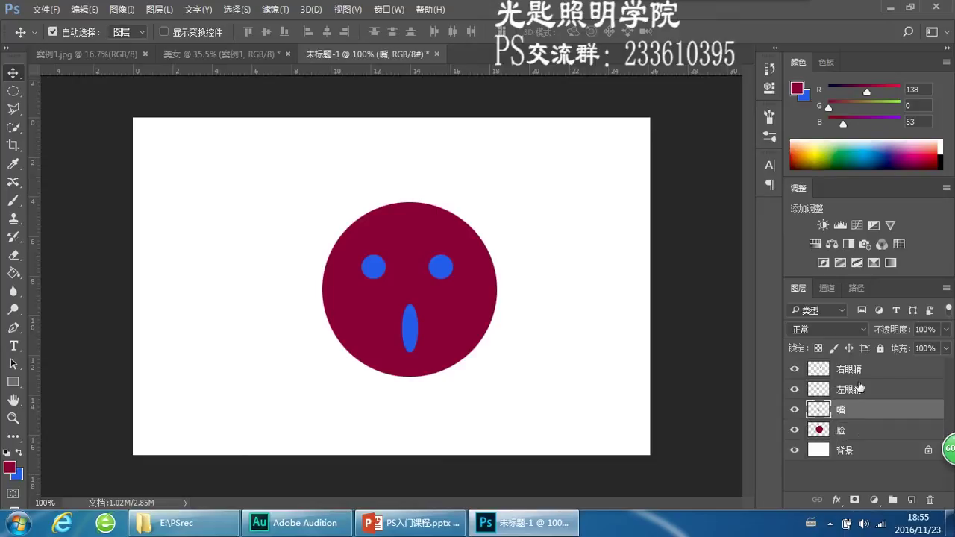
click(860, 373)
click(859, 406)
Select the 脸, 嘴, 左眼睛 and 右眼睛 layers together
click(842, 433)
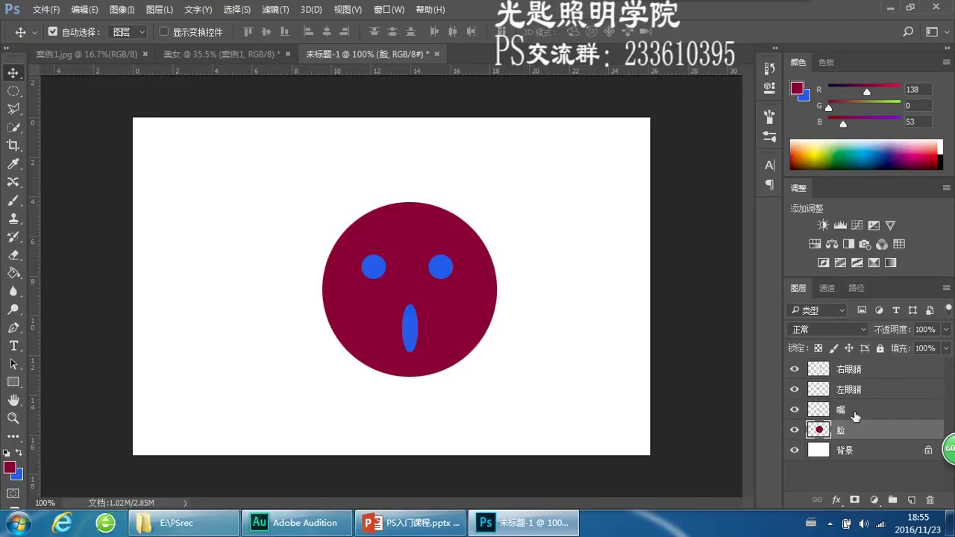
key(ctrl)
ctrl+click(852, 409)
ctrl+click(865, 389)
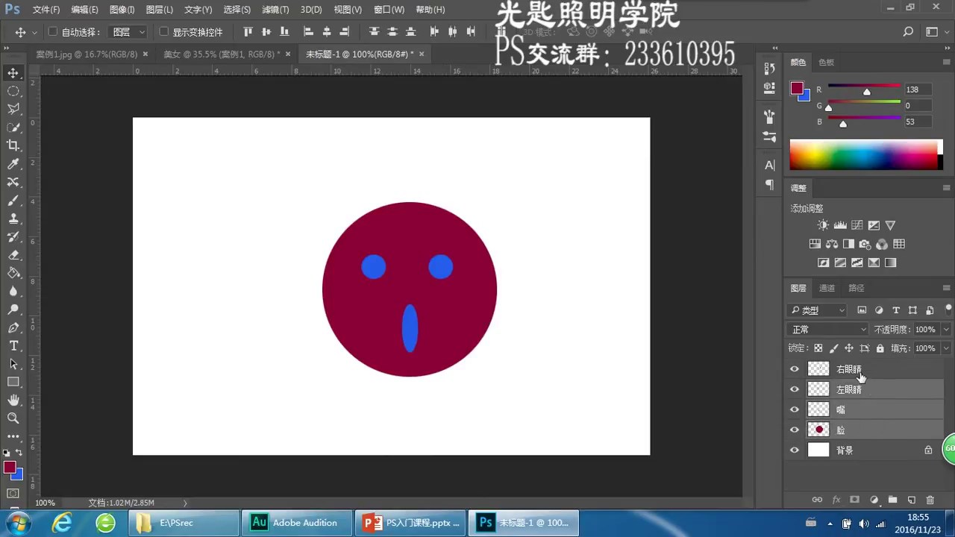
ctrl+click(866, 369)
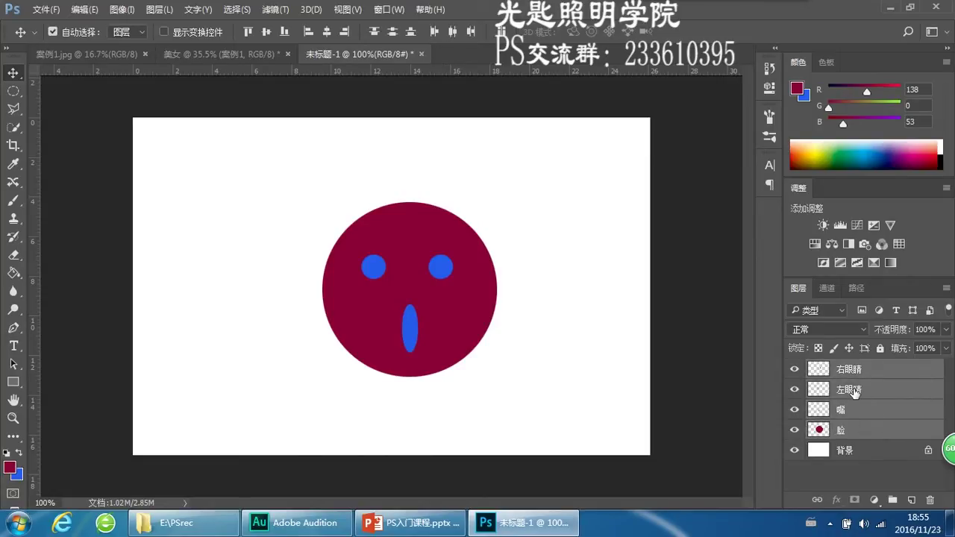
Select the 脸 layer and add the 嘴, 左眼睛 and 右眼睛 layers to the selection one by one
click(890, 436)
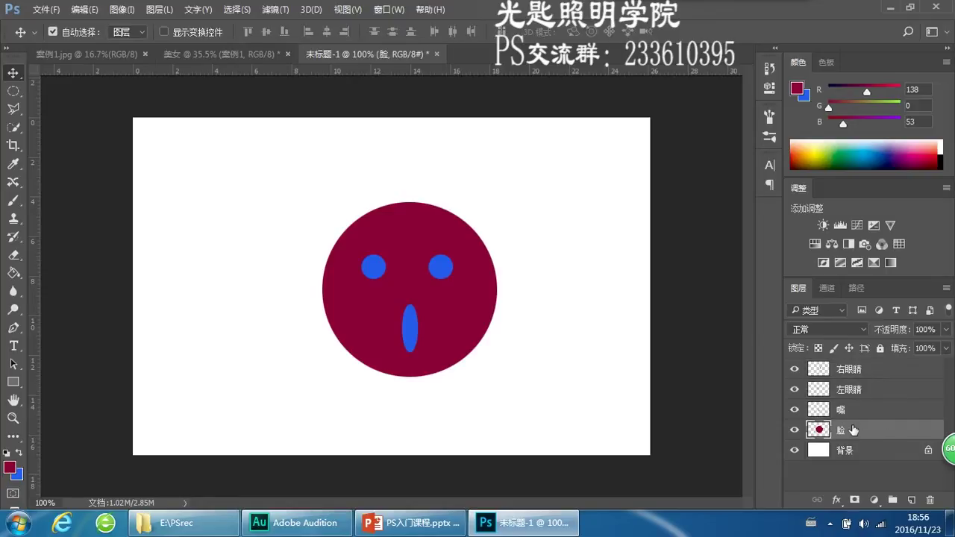
ctrl+click(853, 415)
ctrl+click(860, 391)
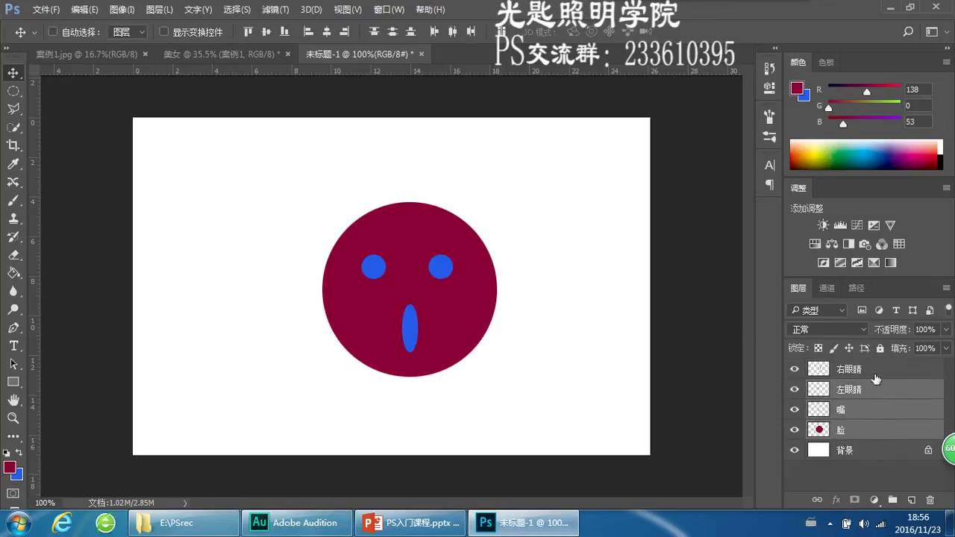
ctrl+click(870, 374)
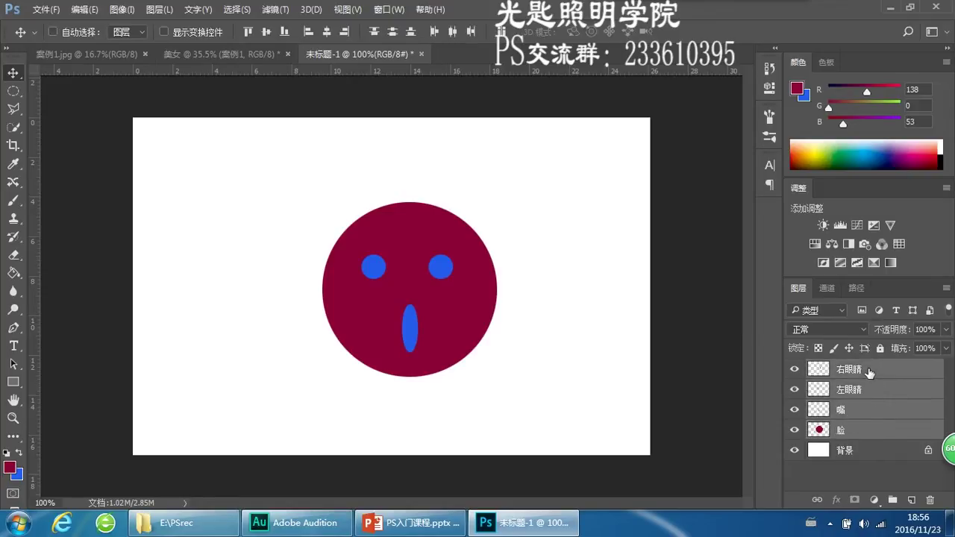
Select the continuous range of layers from 脸 up to 右眼睛 and place them in a new layer group
click(874, 431)
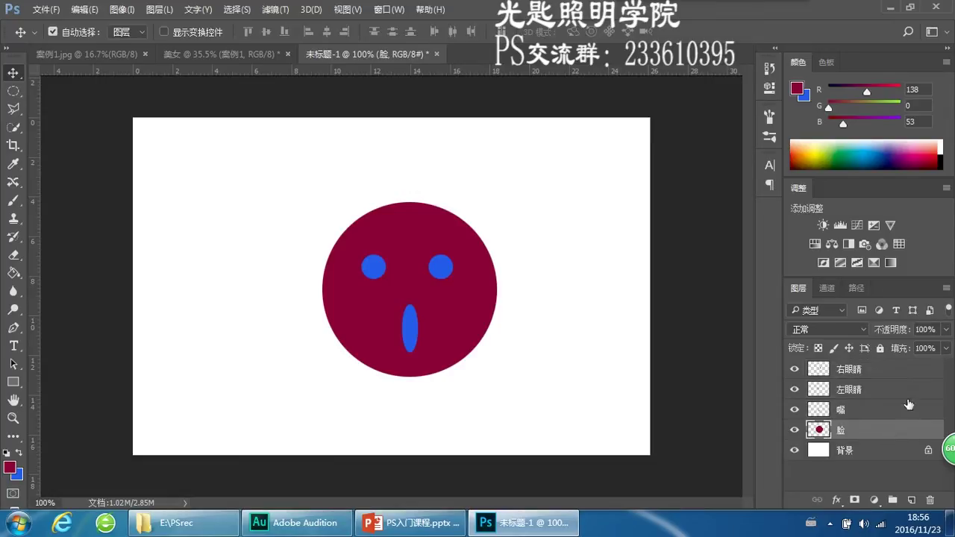
shift+click(872, 373)
click(877, 431)
shift+click(860, 374)
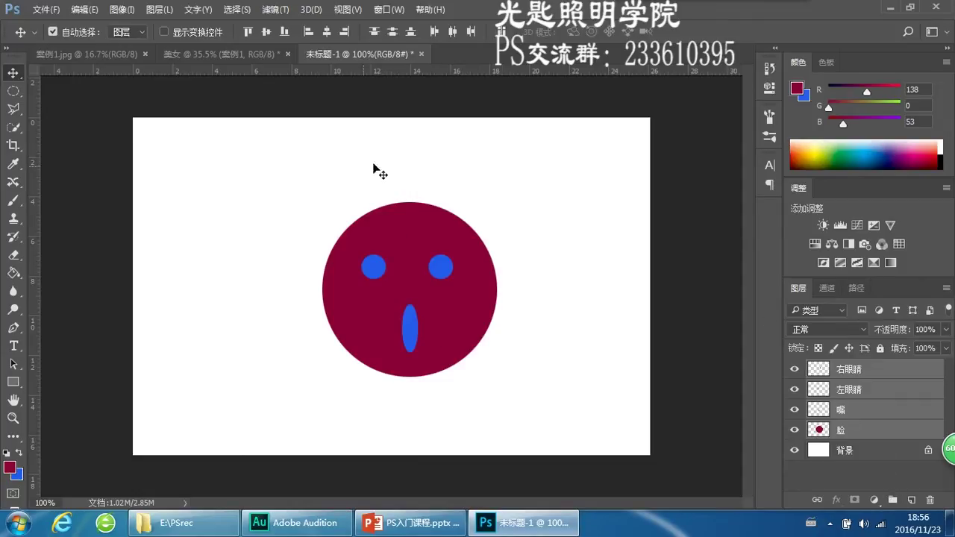
click(892, 500)
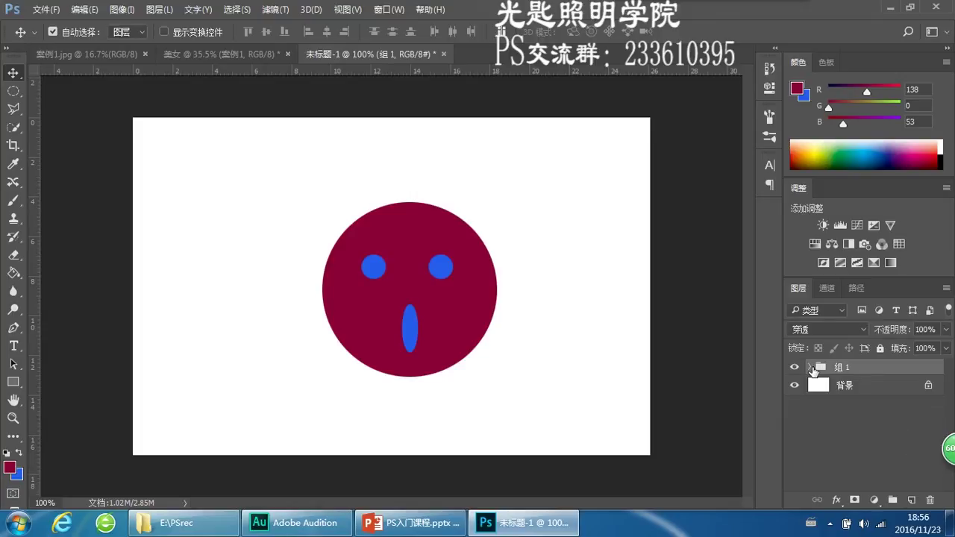
Rename the new layer group as 有眼睛有嘴有脸
double_click(841, 367)
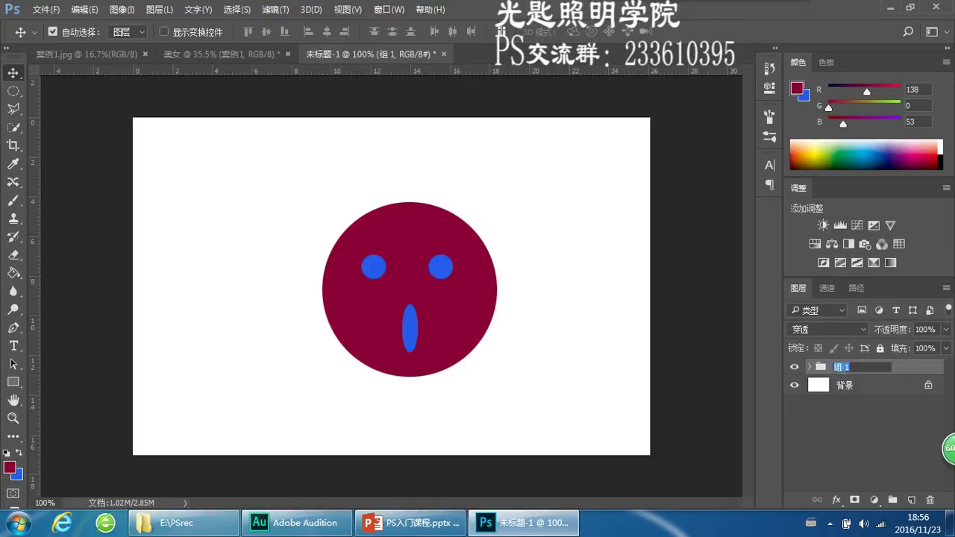
text(头)
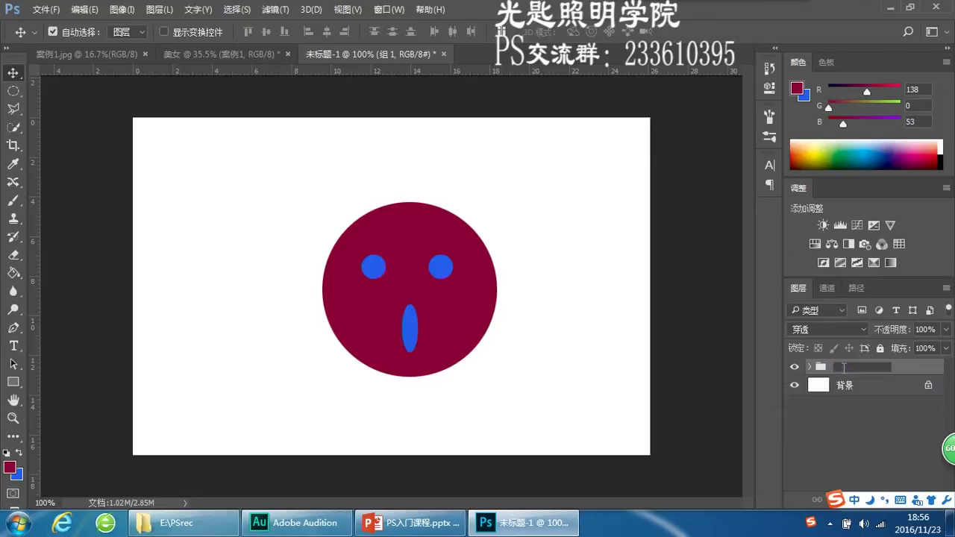
text(有了、)
text(眼睛)
text(you)
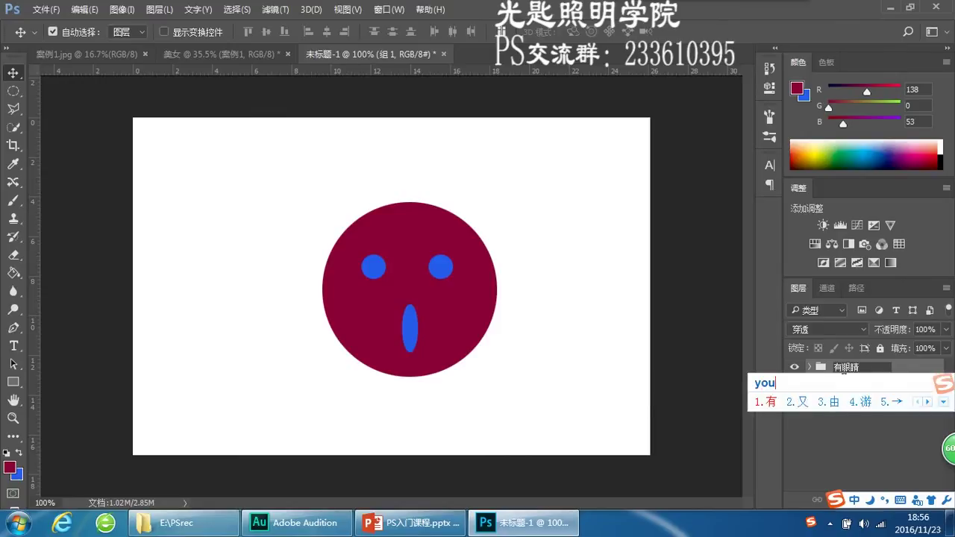
text(罪)
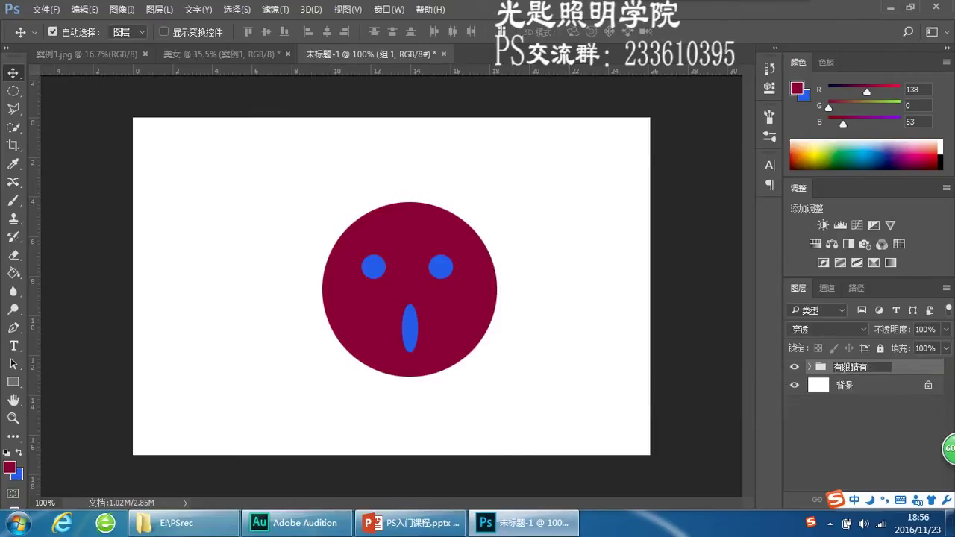
text(嘴)
text(you脸)
key(Return)
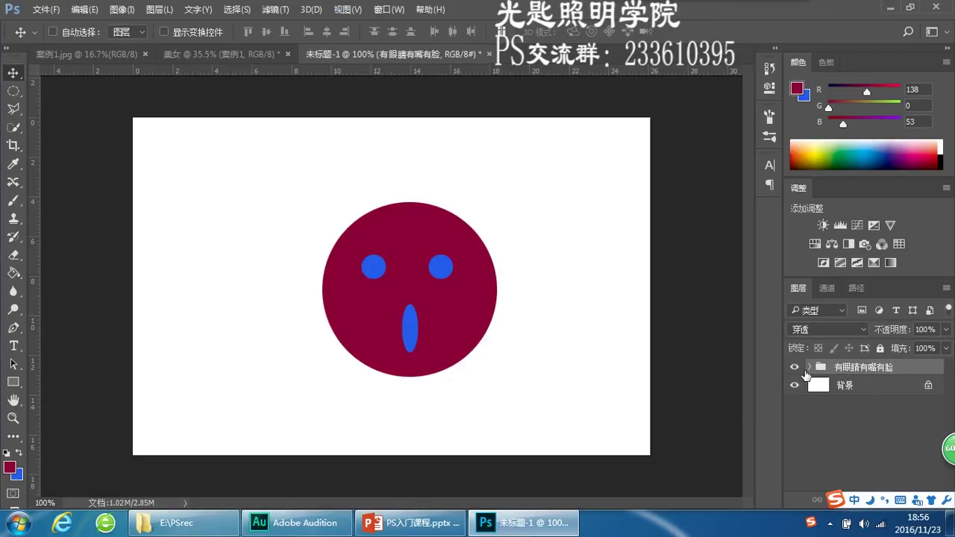
key(ctrl+shift)
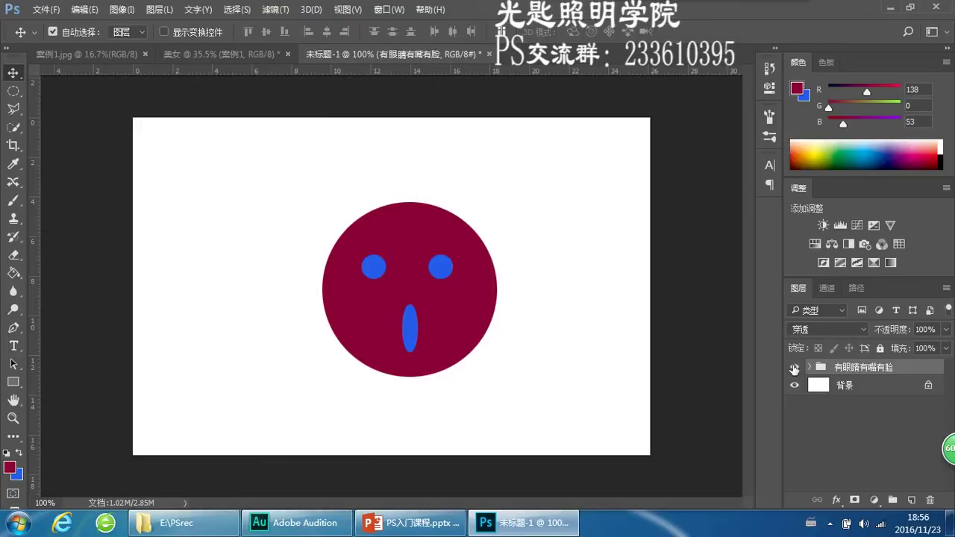
Expand the 有眼睛有嘴有脸 group to list its layers, and hide and reshow the whole group
click(808, 367)
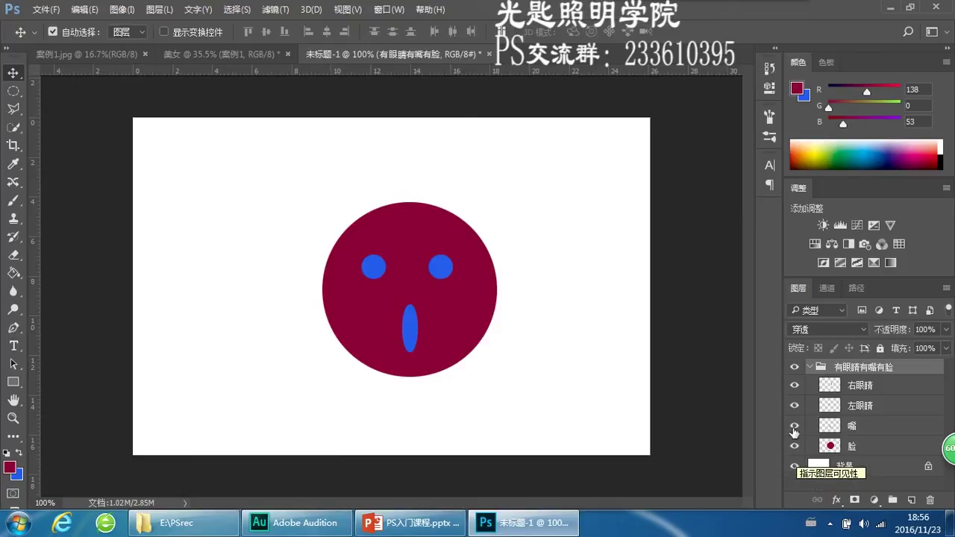
click(793, 367)
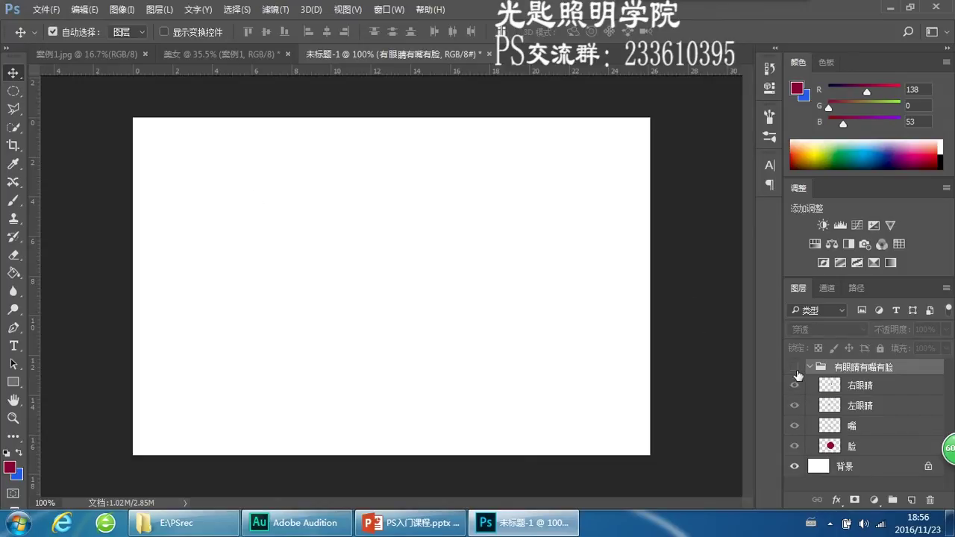
click(795, 367)
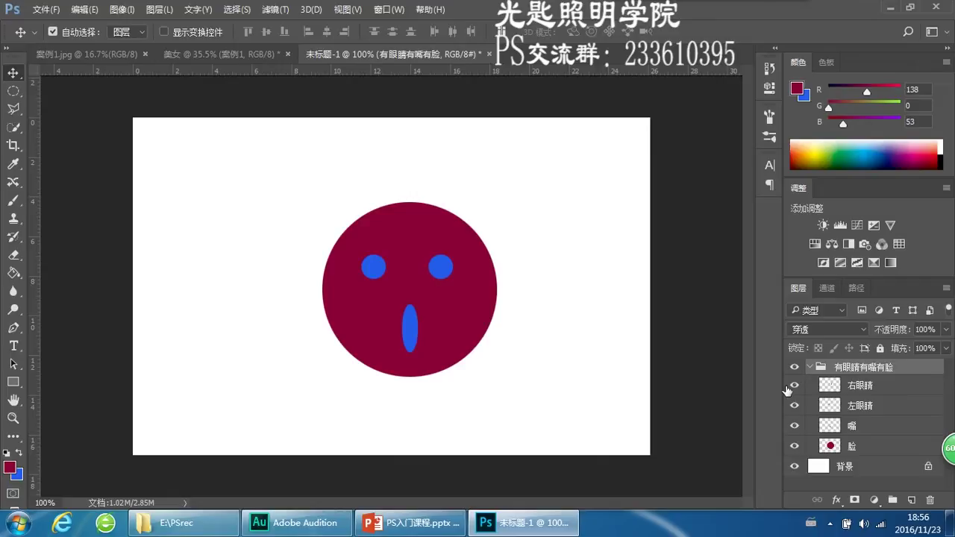
Hide the 右眼睛, 左眼睛, 嘴, 脸 and 背景 layers one by one, and hide the group itself
click(794, 386)
click(796, 386)
click(797, 388)
click(795, 387)
click(794, 405)
click(795, 405)
click(796, 386)
click(794, 405)
click(796, 426)
click(795, 446)
click(795, 466)
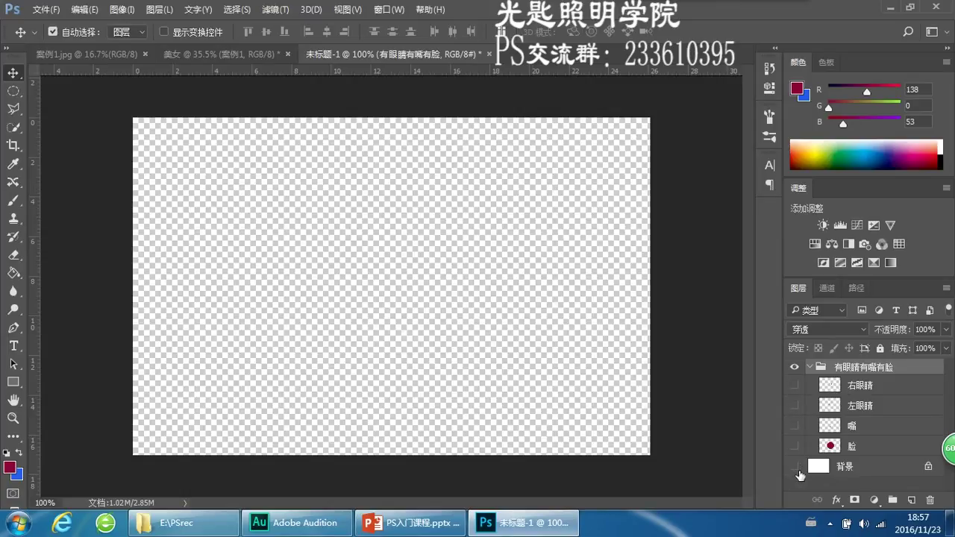
click(795, 367)
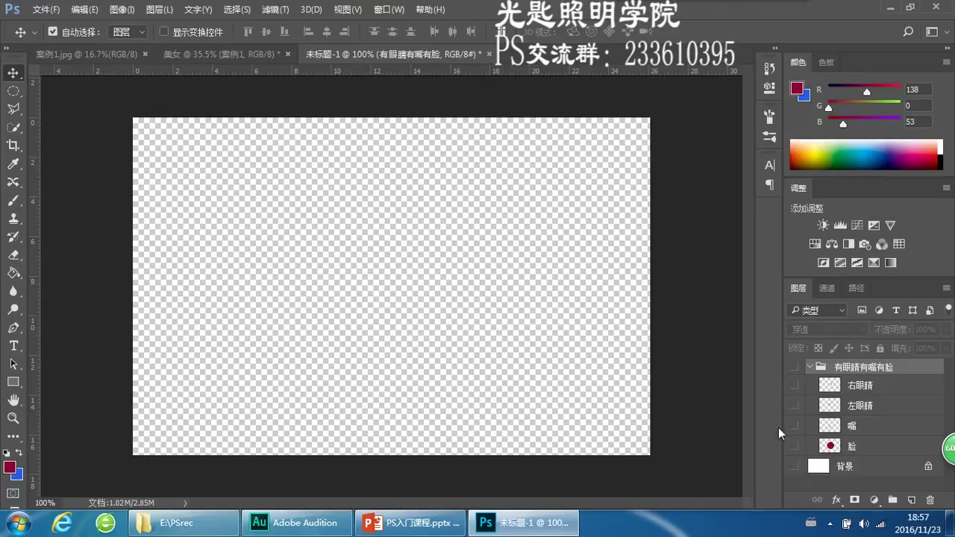
Show and rehide the 背景 layer, and make the group and its four face layers visible again
click(794, 467)
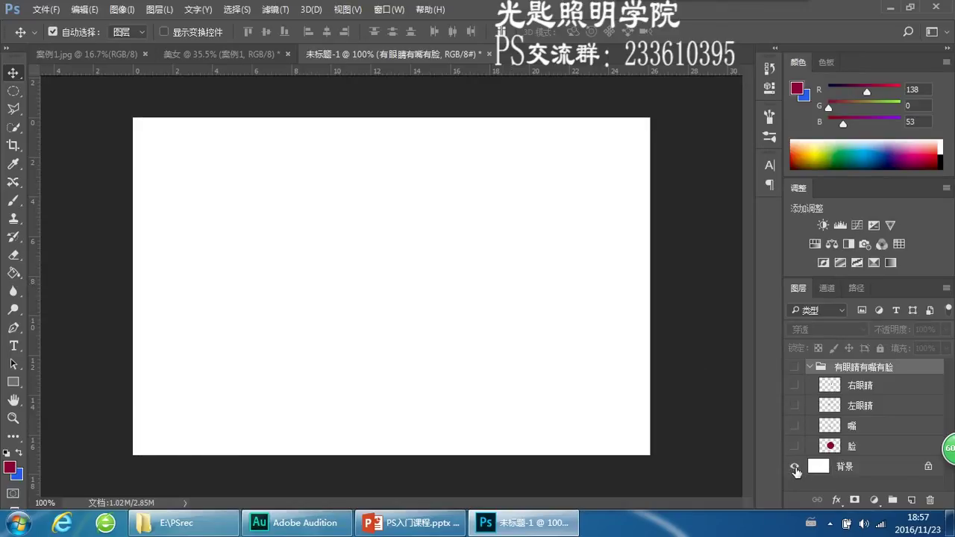
click(794, 466)
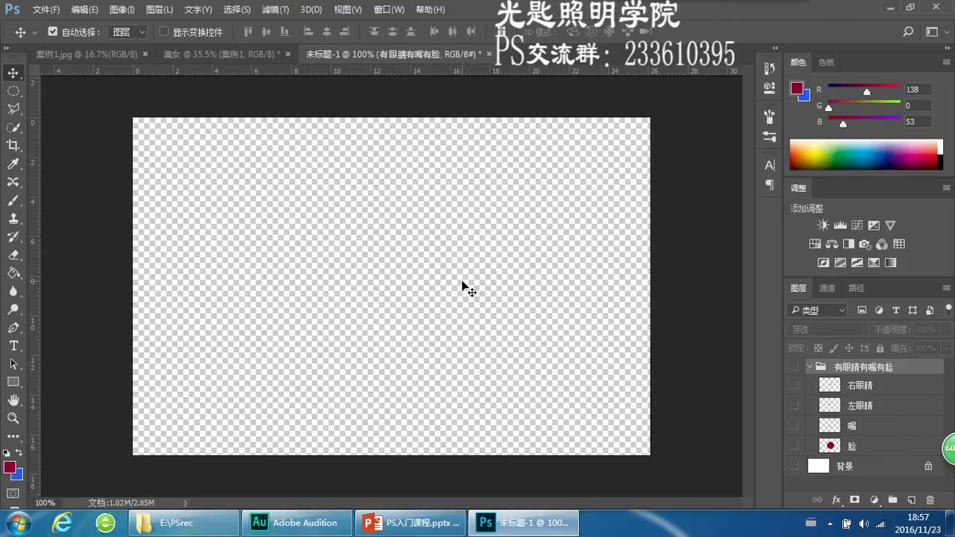
drag(795, 452, 796, 387)
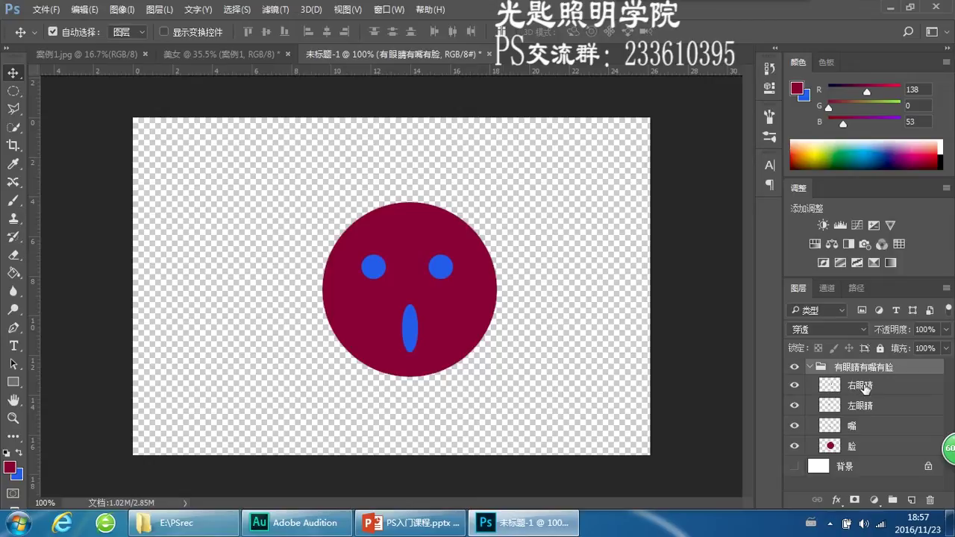
Try moving the red face circle to the right, separately from the eyes and mouth, and undo each move
drag(469, 296, 609, 279)
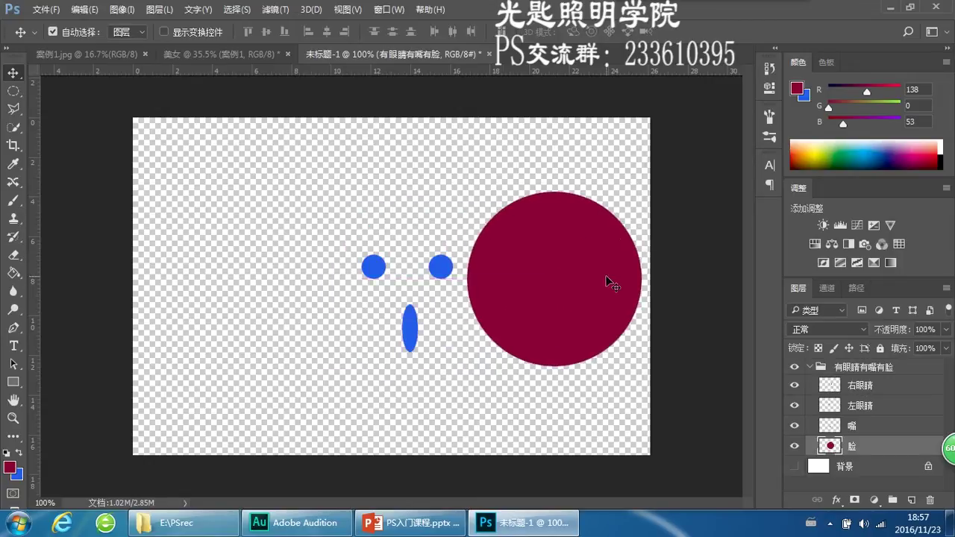
key(ctrl+z)
click(891, 371)
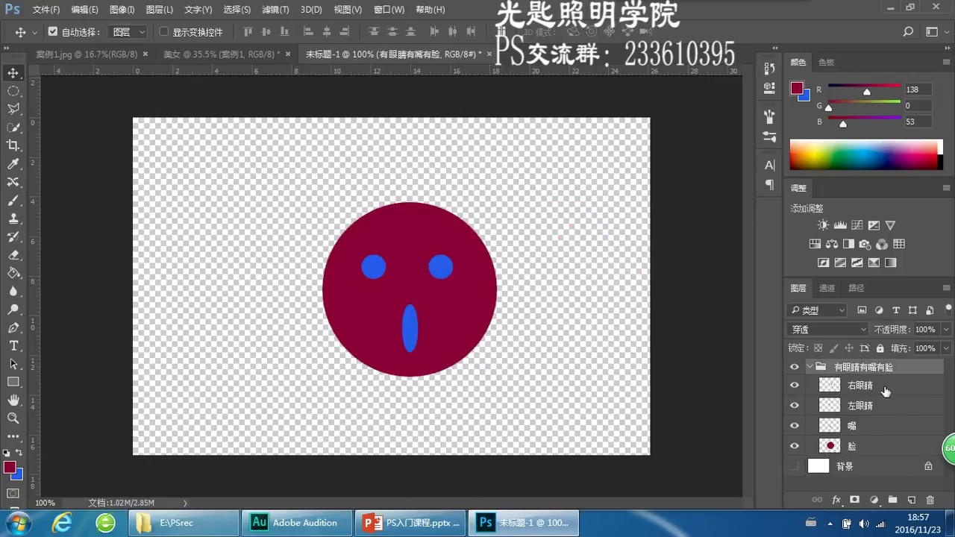
click(888, 389)
click(876, 433)
click(867, 448)
drag(479, 263, 590, 267)
key(ctrl+z)
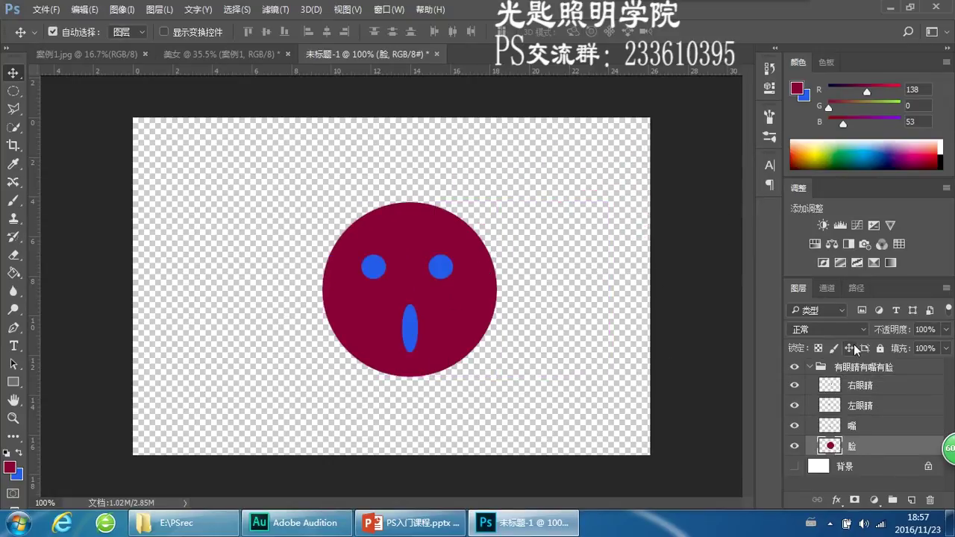
Lock the 脸 layer completely and try to move the red circle on the canvas
click(880, 350)
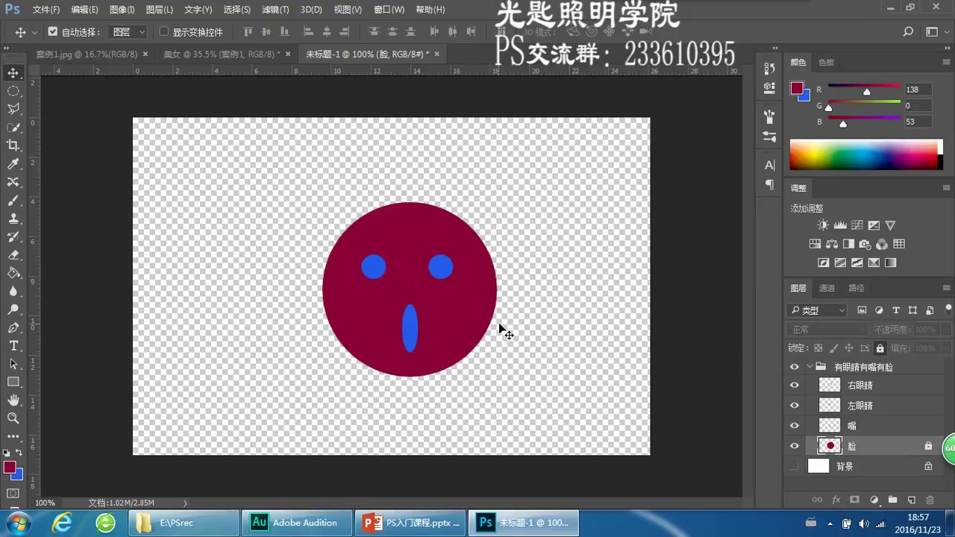
click(606, 310)
drag(487, 316, 671, 221)
mouse_move(474, 301)
mouse_down()
mouse_move(601, 272)
mouse_move(463, 300)
mouse_up()
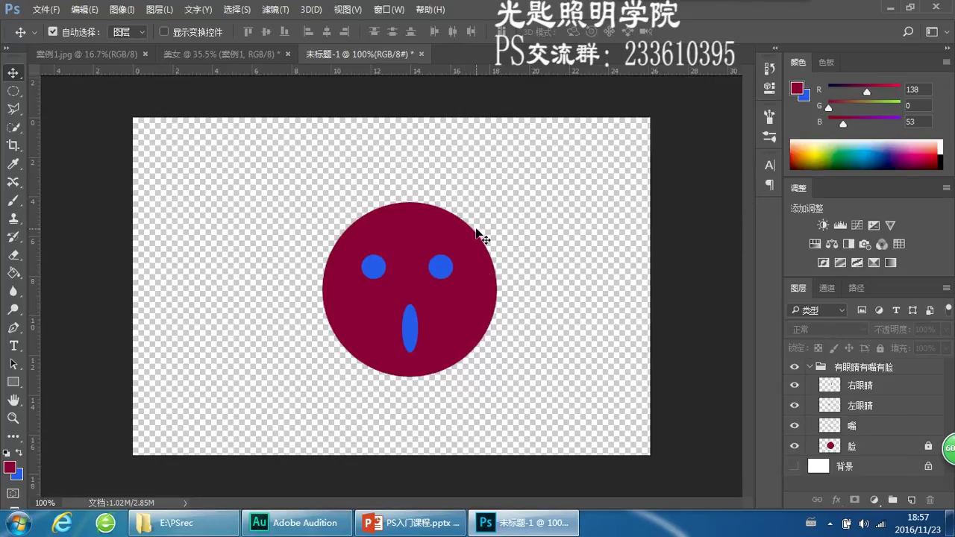
Try moving the 嘴 ellipse up and to the right off the face twice, undoing each move
drag(420, 334, 590, 249)
key(ctrl+z)
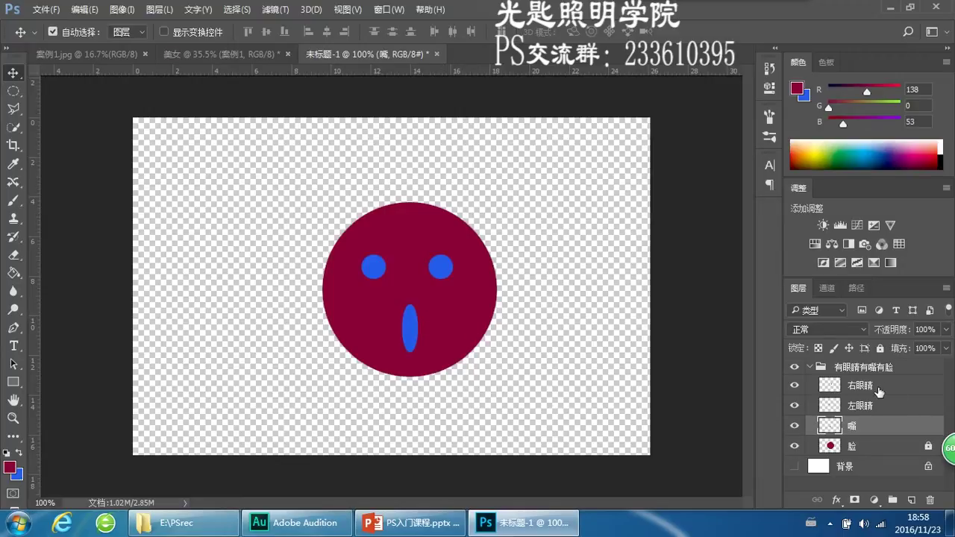
drag(410, 324, 531, 183)
key(ctrl+z)
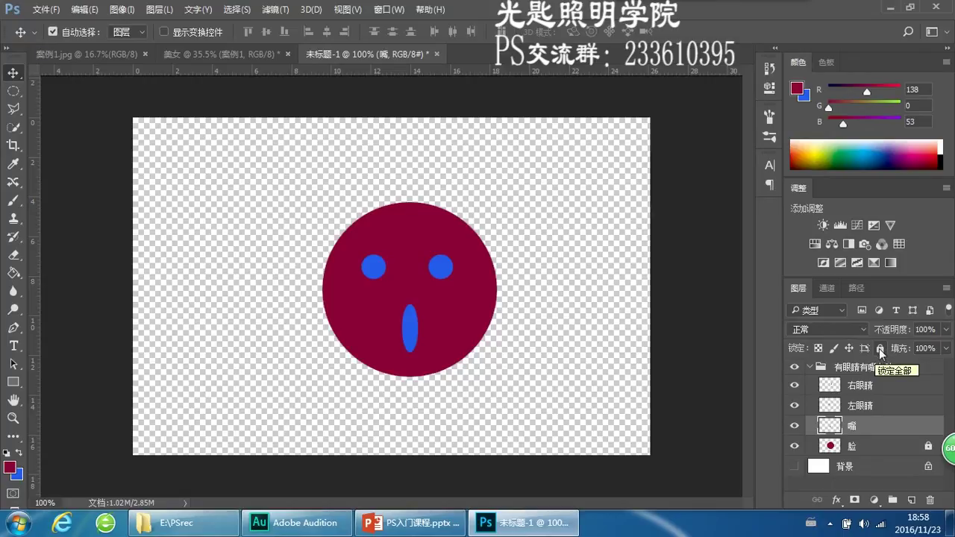
Unlock the 脸 layer and make the white 背景 layer visible again
click(884, 446)
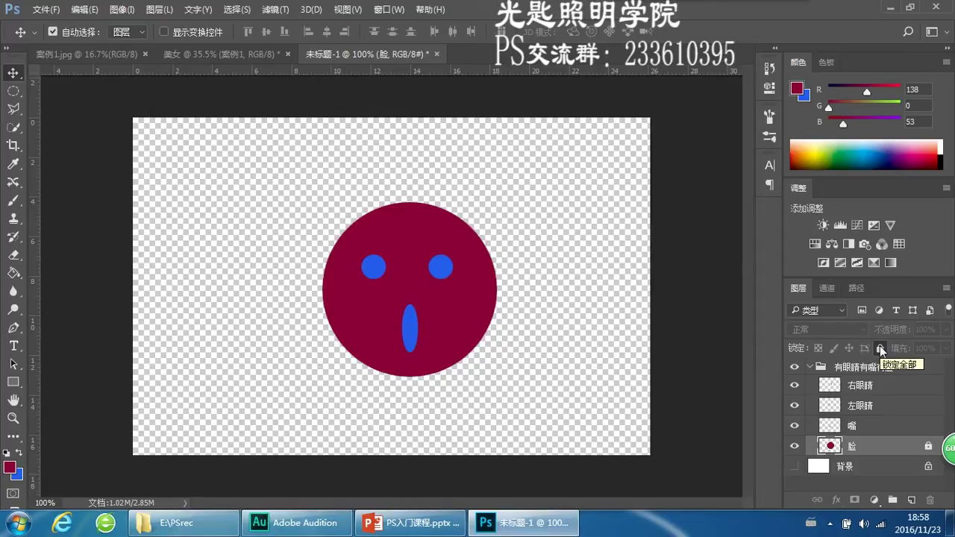
click(880, 346)
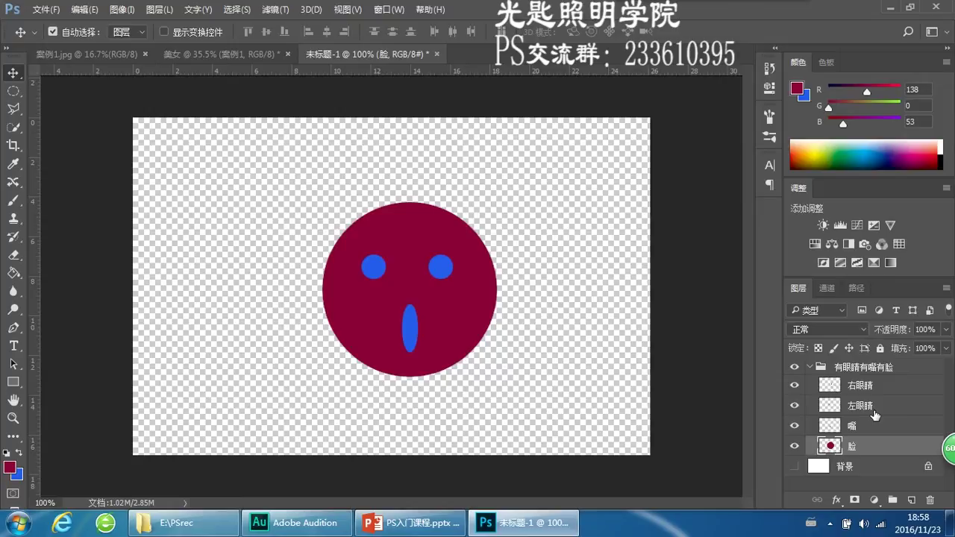
click(794, 466)
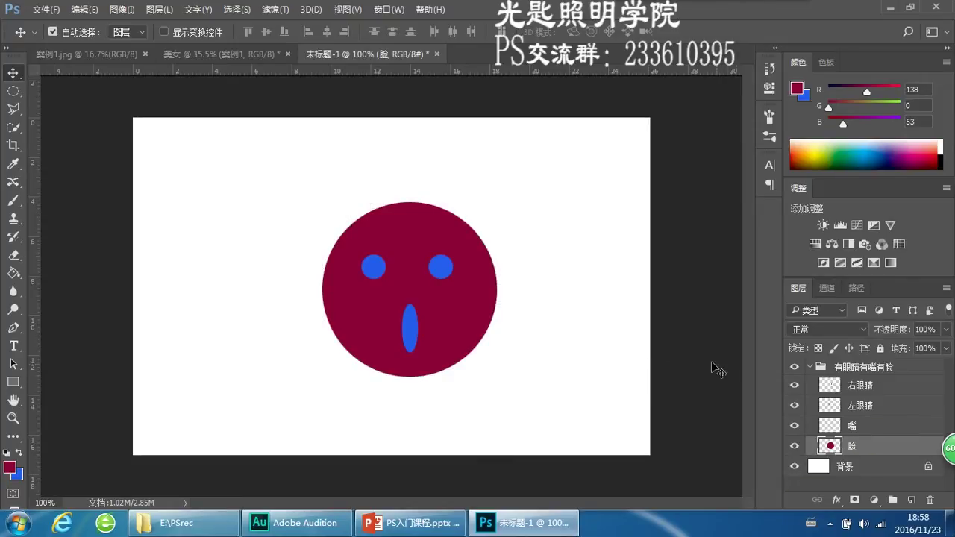
Duplicate the 脸 circle and place the copy about 9.6 cm to the left, level with the original
click(851, 427)
click(855, 447)
drag(478, 283, 279, 285)
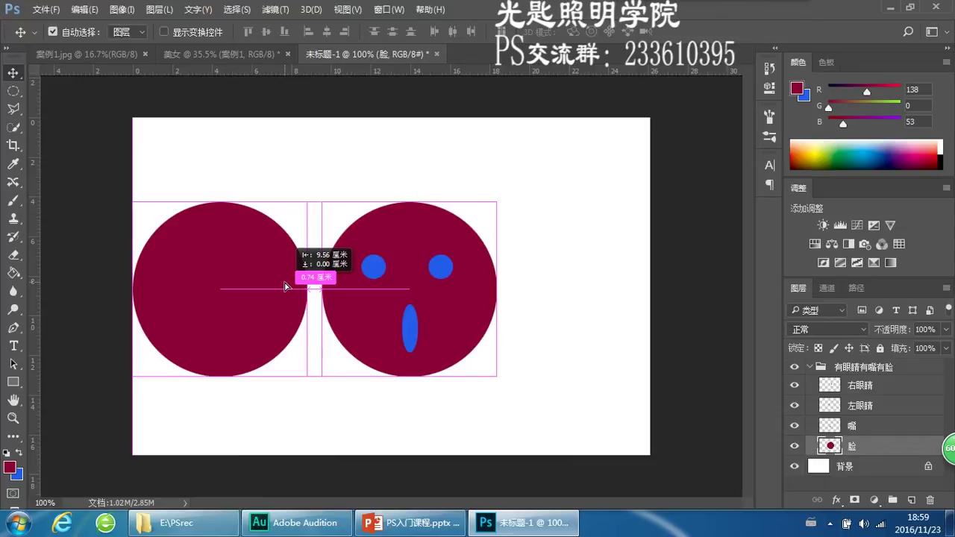
drag(284, 287, 288, 283)
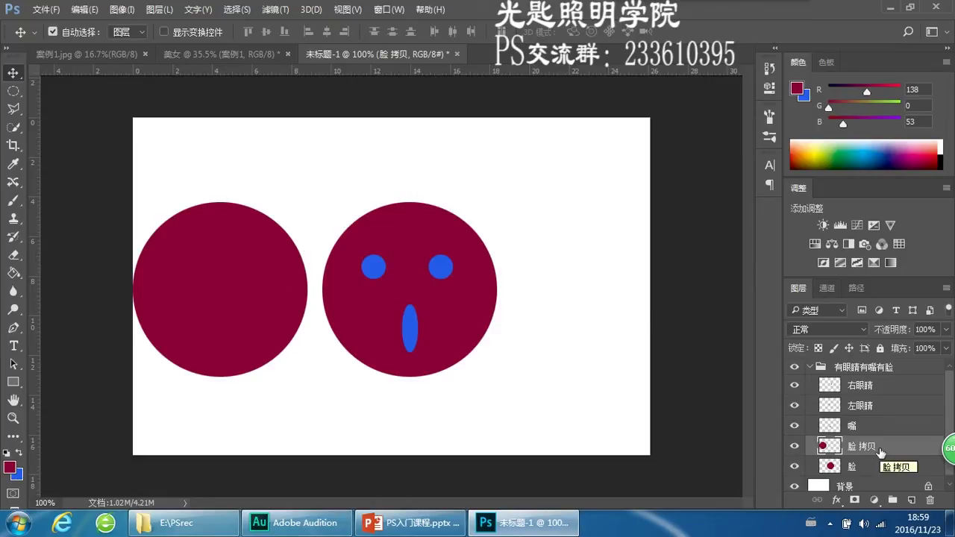
Delete the copied face layer, undo the deletion, and delete the copy again
key(Delete)
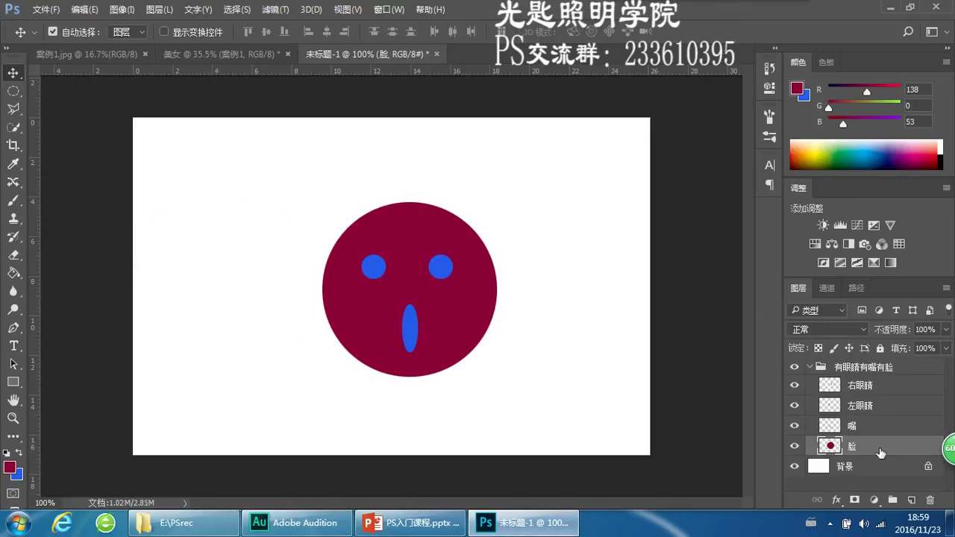
key(ctrl+z)
drag(866, 447, 929, 500)
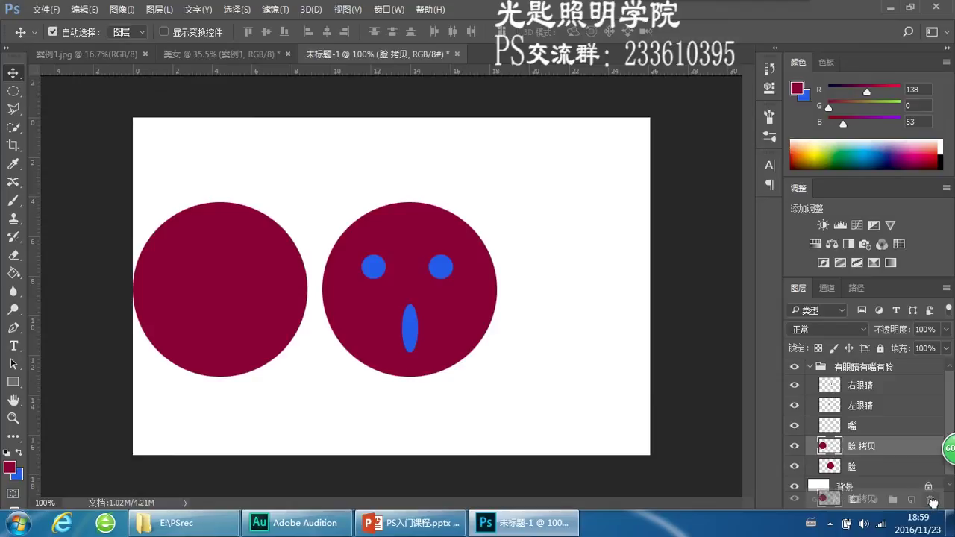
drag(932, 501, 931, 501)
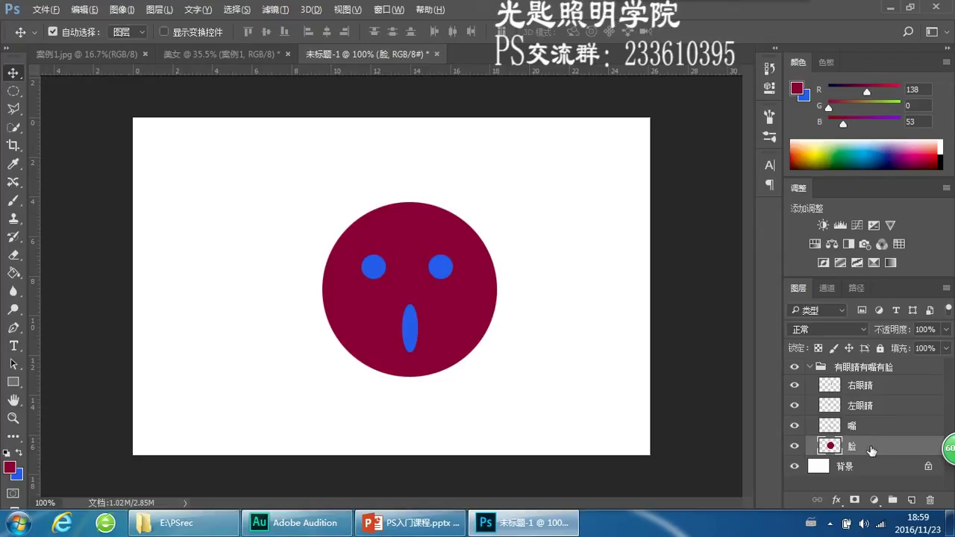
Duplicate the 脸 layer, try moving the copied circle up and to the left, undo the move, and delete the copy
drag(870, 448, 870, 430)
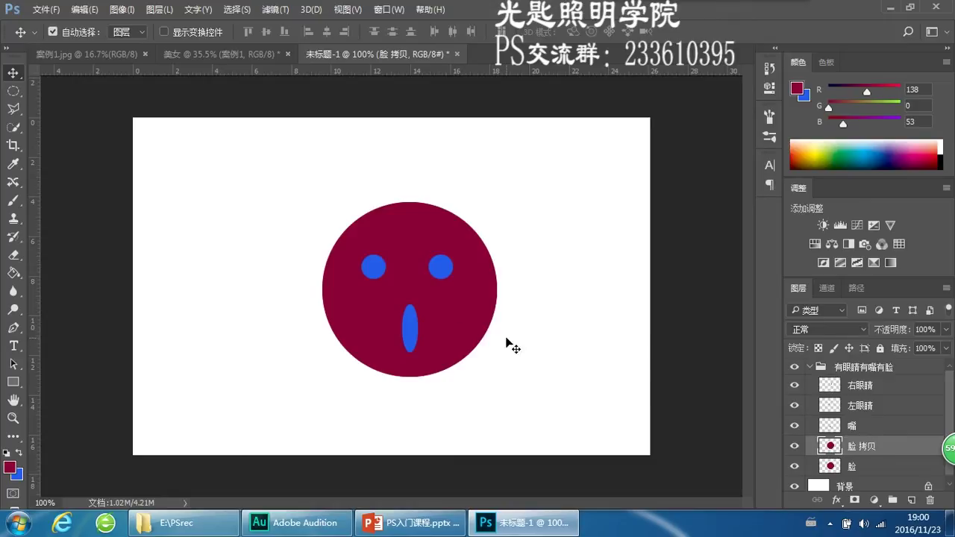
drag(496, 317, 292, 247)
click(889, 451)
key(ctrl+z)
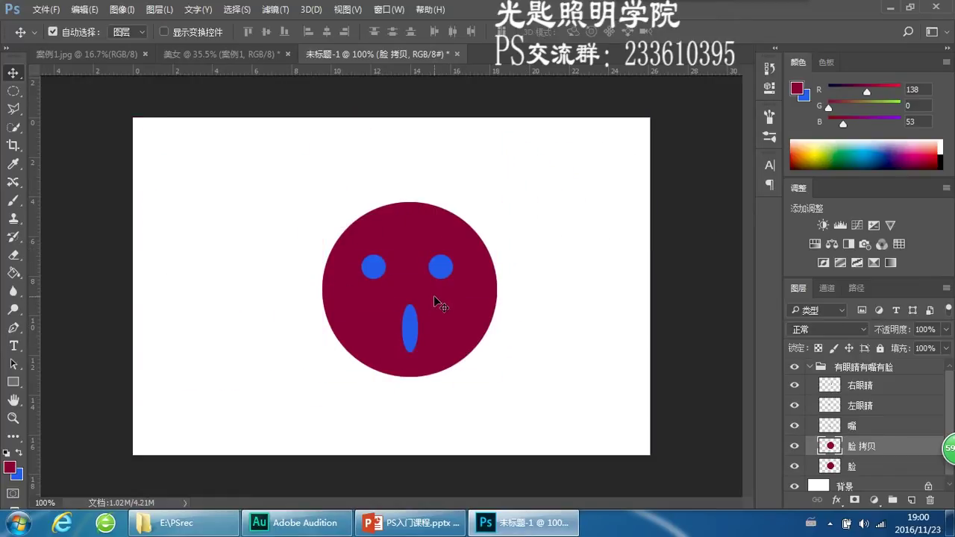
drag(884, 447, 931, 501)
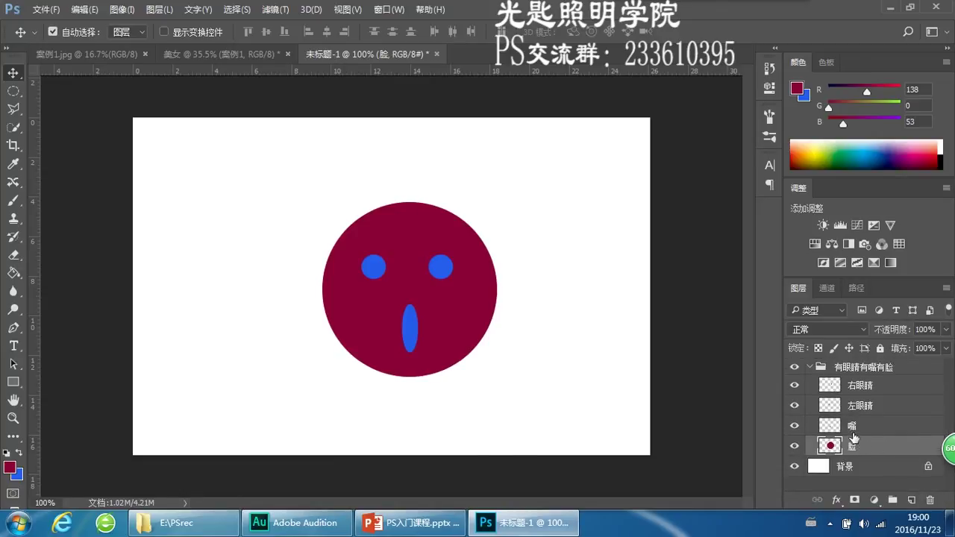
Copy the 有眼睛有嘴有脸 group with its four layers into the 美女 document, placing the face over the left part of the building
key(ctrl)
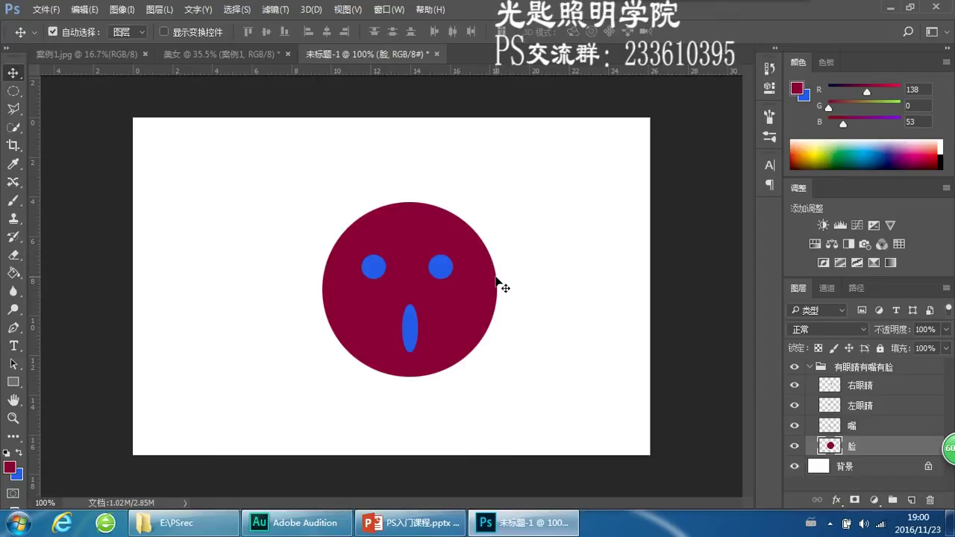
shift+click(860, 386)
click(862, 367)
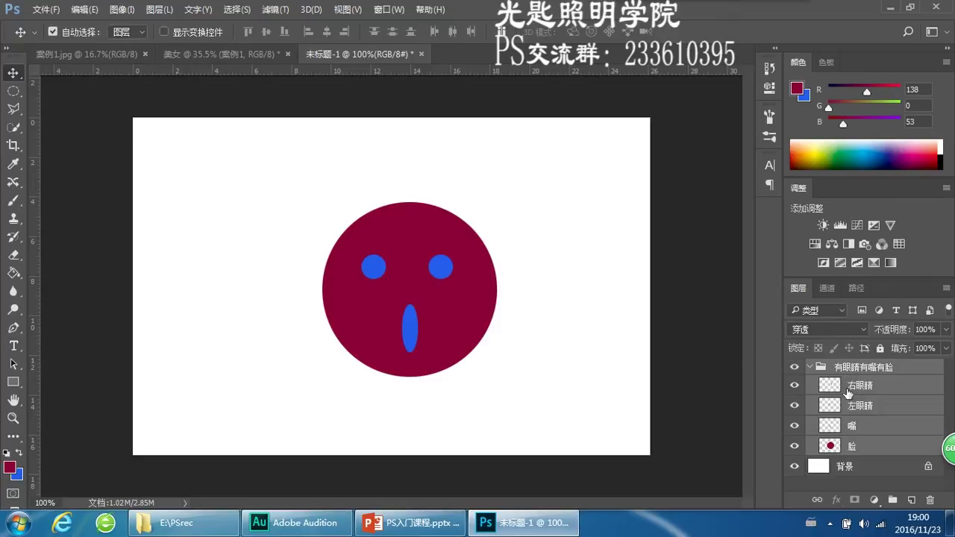
drag(499, 156, 509, 191)
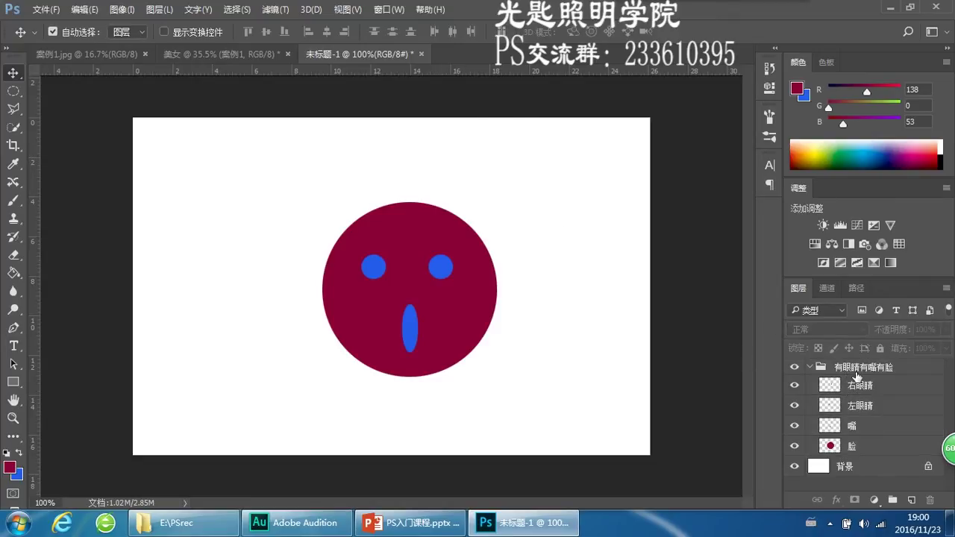
click(857, 373)
shift+click(858, 446)
drag(842, 379, 332, 254)
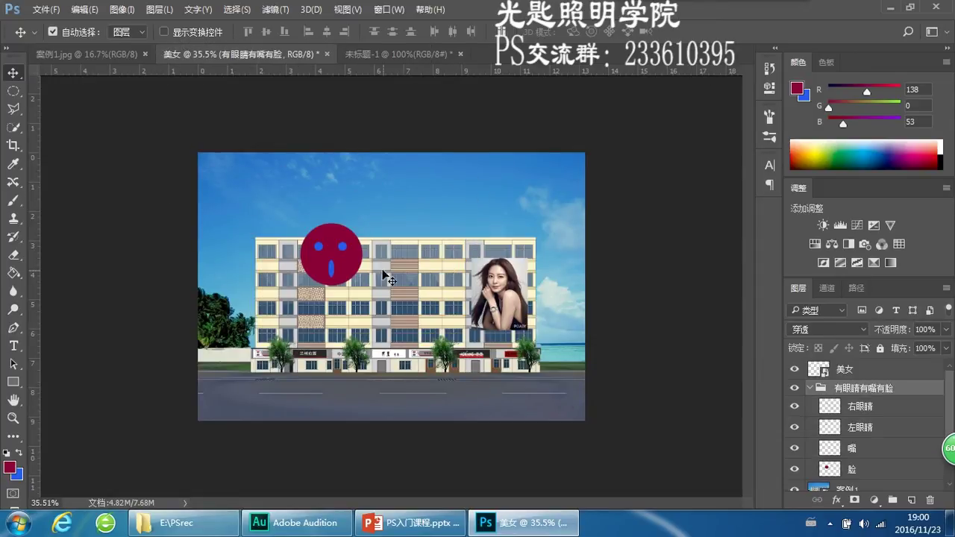
Examine the copied group in the 美女 document by collapsing and expanding it and selecting each of its layers
click(810, 389)
click(810, 389)
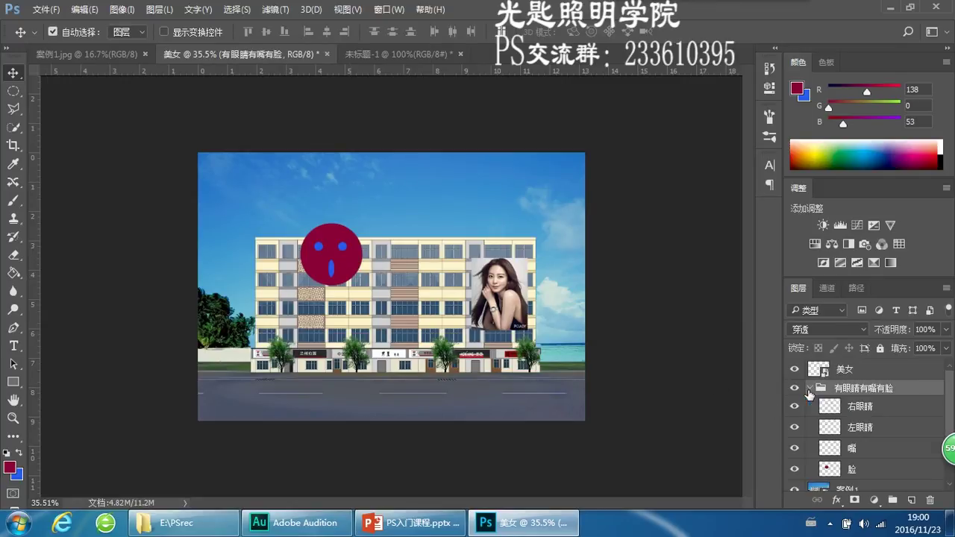
click(858, 409)
click(859, 430)
click(854, 466)
click(854, 448)
click(856, 427)
click(857, 406)
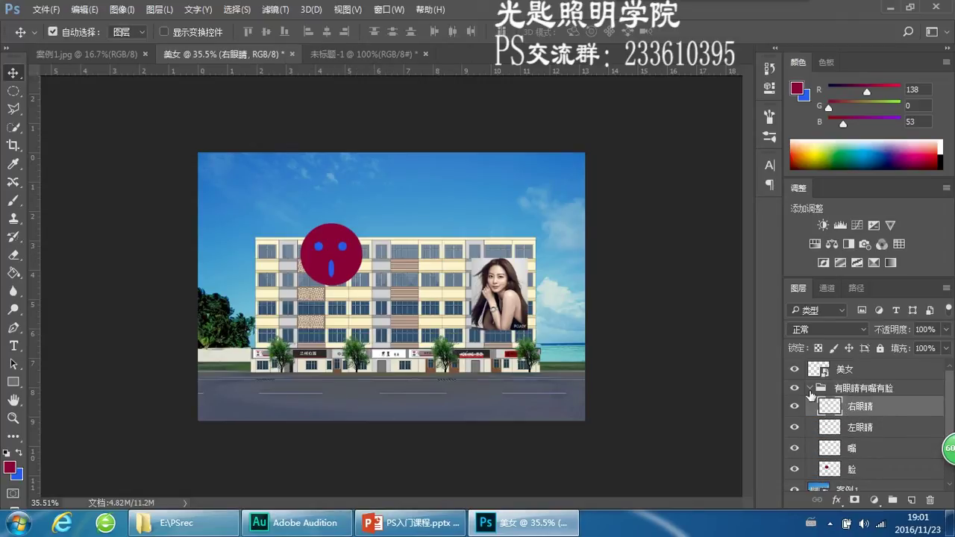
click(812, 390)
Try moving the 脸 circle about 4.7 cm right and 0.9 cm down toward the portrait, and undo the move
drag(329, 260, 465, 287)
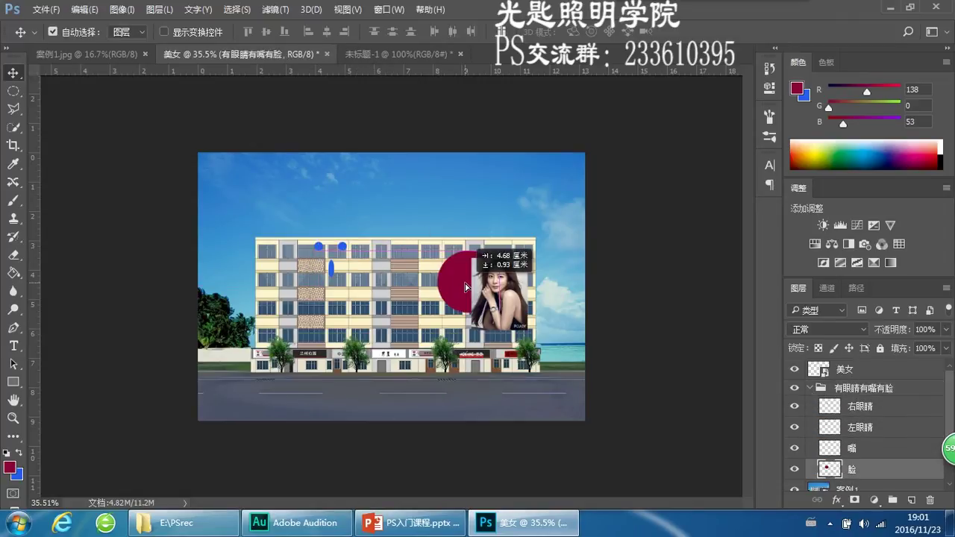
key(ctrl+z)
click(860, 406)
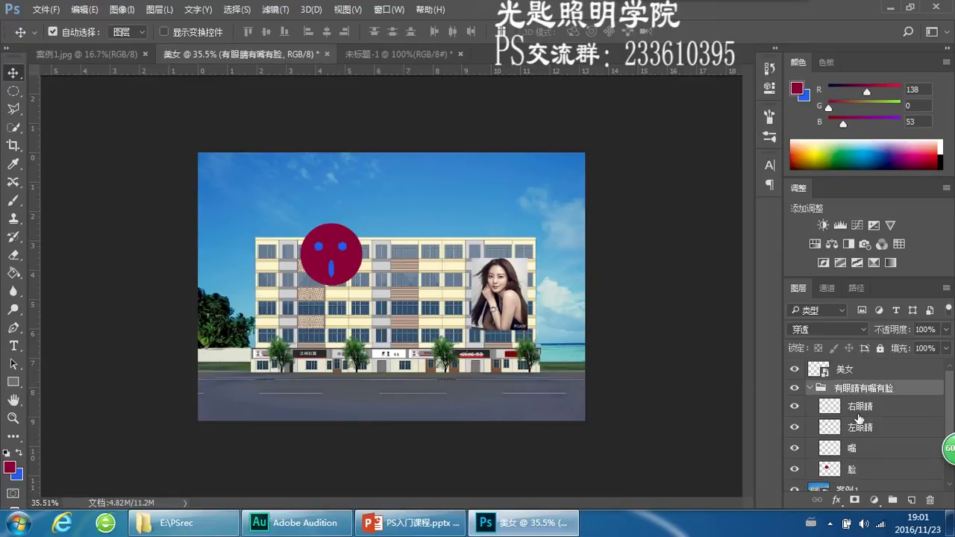
Move all four layers inside the group together so the face sits in the sky above the portrait, and clear the selection
click(809, 390)
click(810, 389)
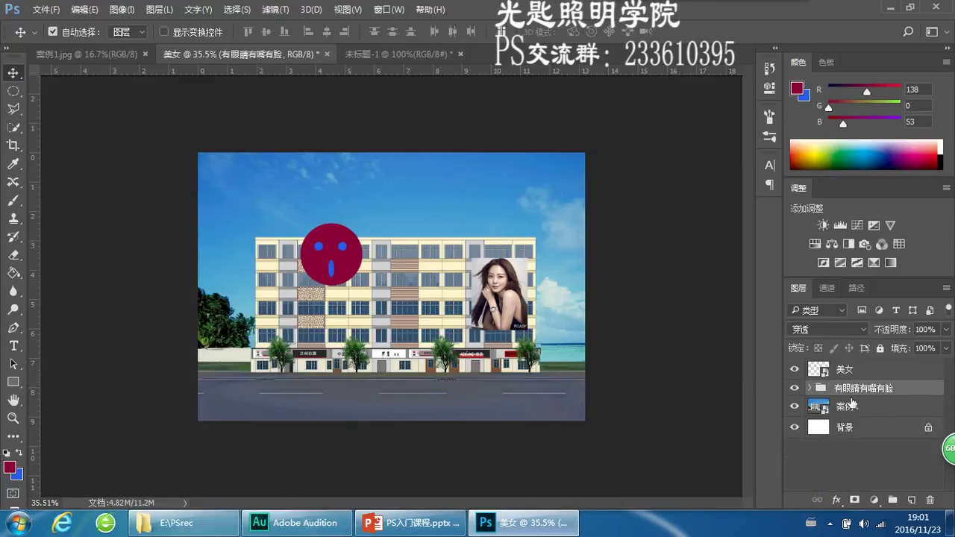
click(853, 403)
click(835, 388)
click(810, 389)
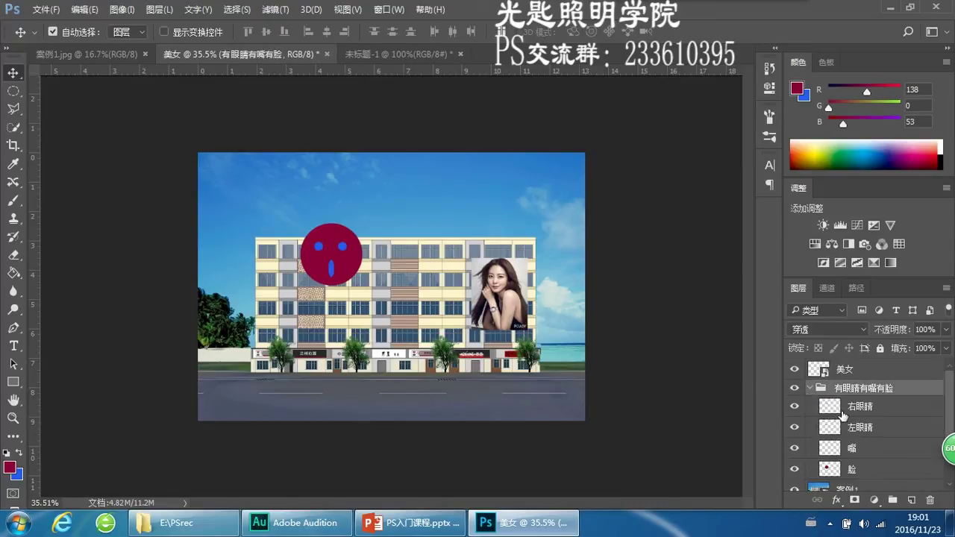
click(855, 406)
shift+click(853, 470)
drag(331, 261, 511, 205)
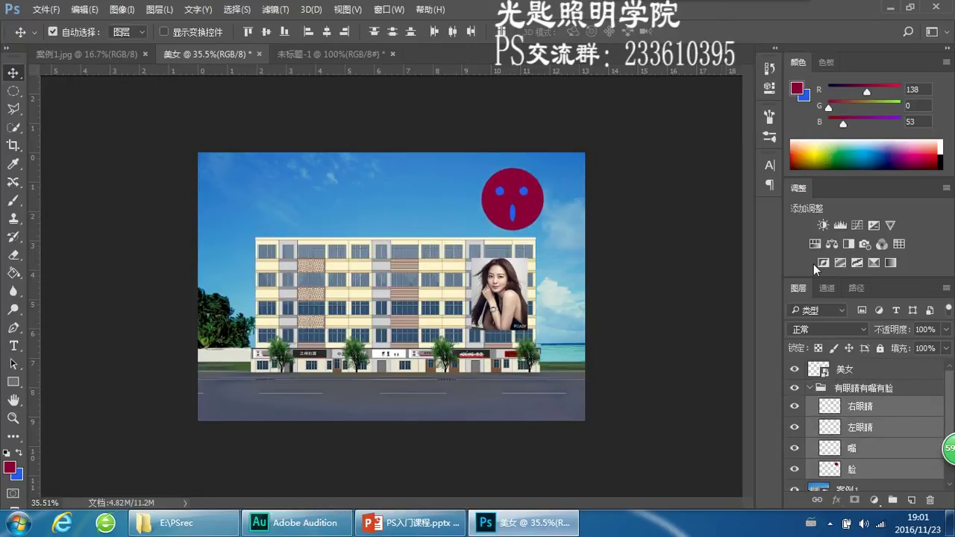
click(672, 294)
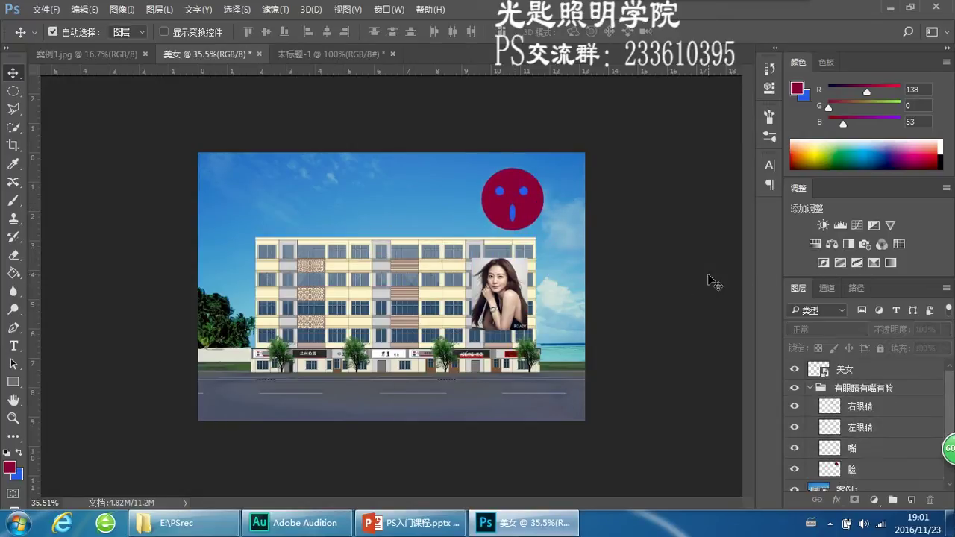
Switch back to the 未标题-1 document and select the group's layers from 右眼睛 through 脸
click(320, 59)
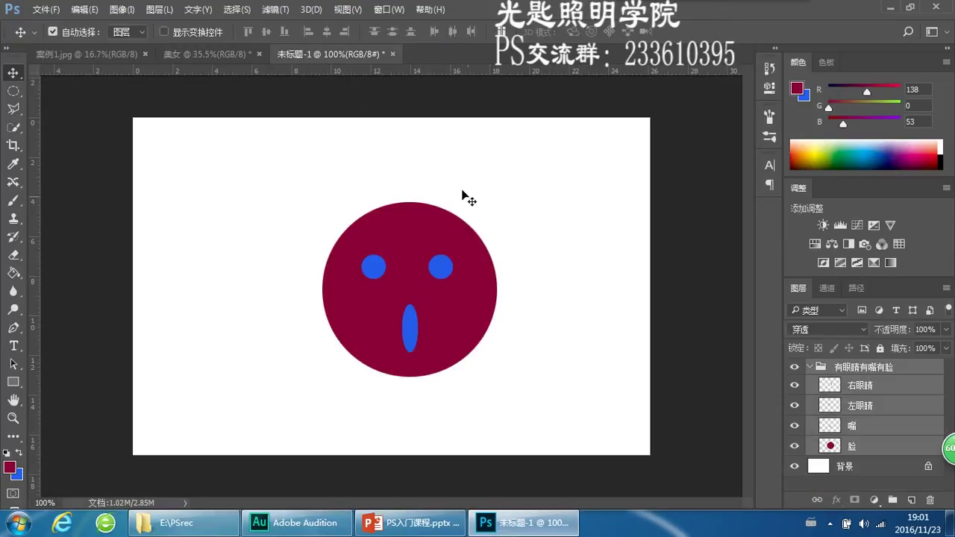
click(860, 394)
shift+click(857, 442)
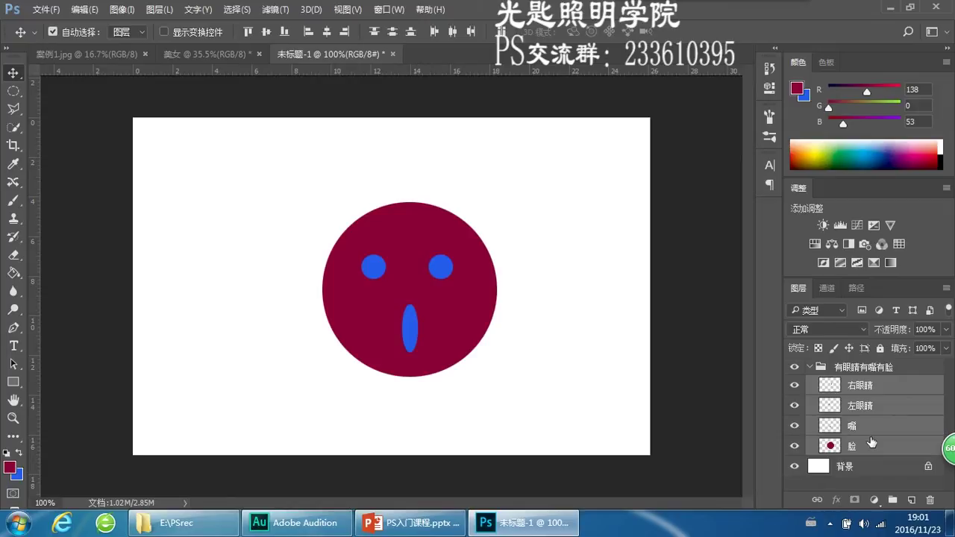
click(855, 392)
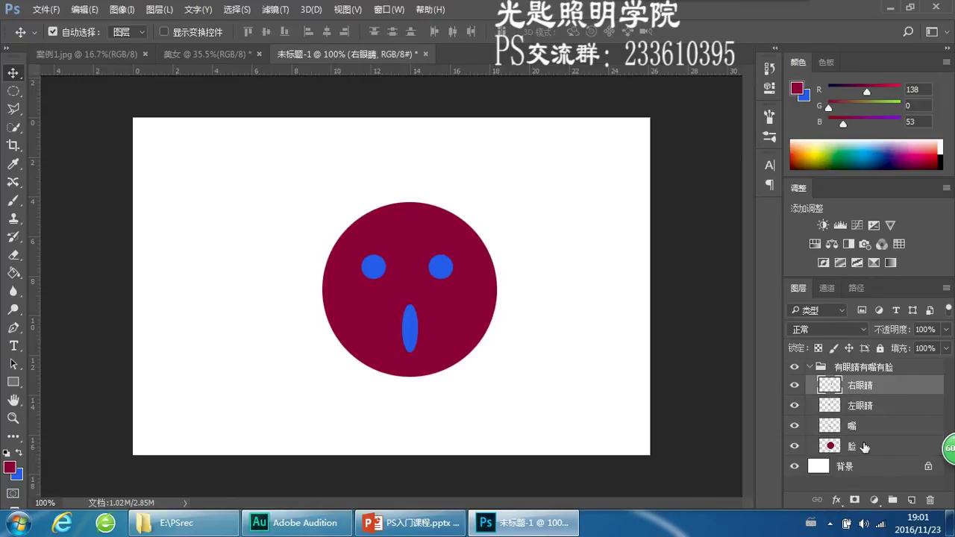
shift+click(864, 447)
drag(854, 385, 839, 456)
click(849, 446)
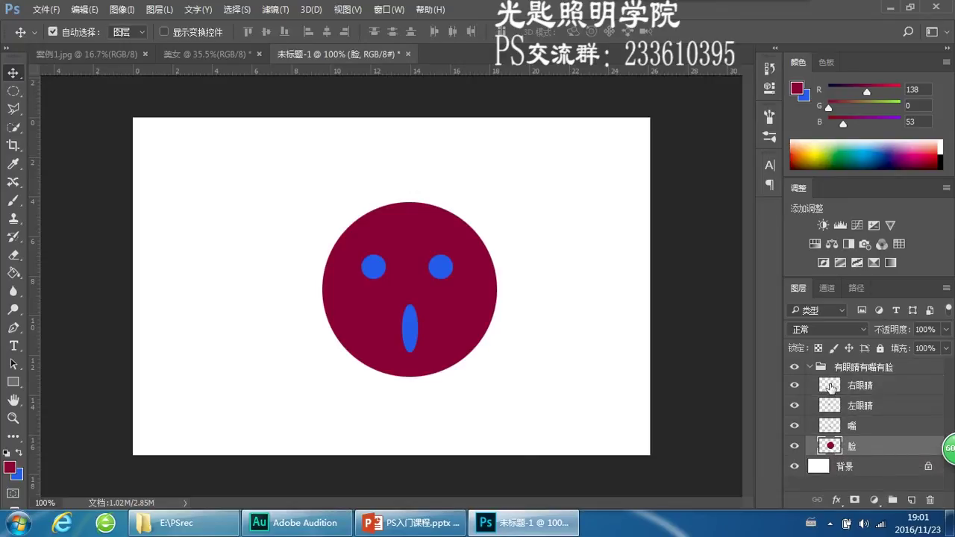
click(830, 385)
drag(829, 384, 877, 470)
shift+click(849, 394)
Add a blank layer above the face parts and delete it, then repeat with a second blank layer
click(912, 500)
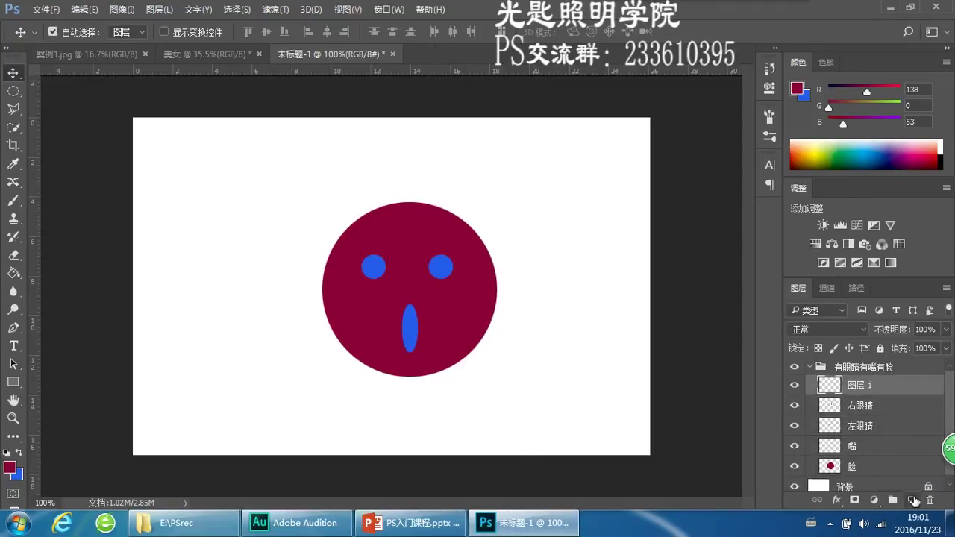
key(Delete)
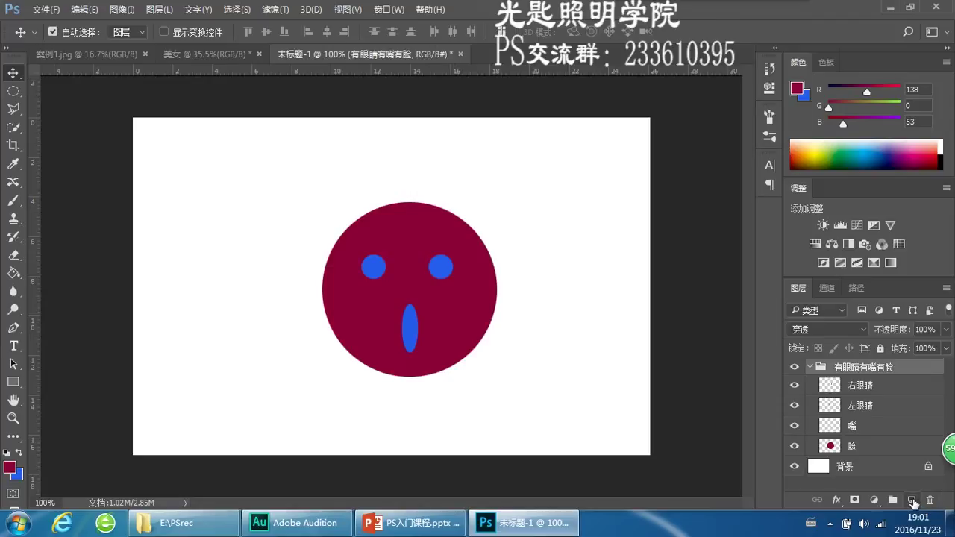
click(912, 500)
drag(846, 389, 855, 375)
click(841, 389)
click(825, 373)
key(Delete)
Move the 右眼睛, 左眼睛, 嘴 and 脸 layers one by one out of the group to just above it
click(850, 386)
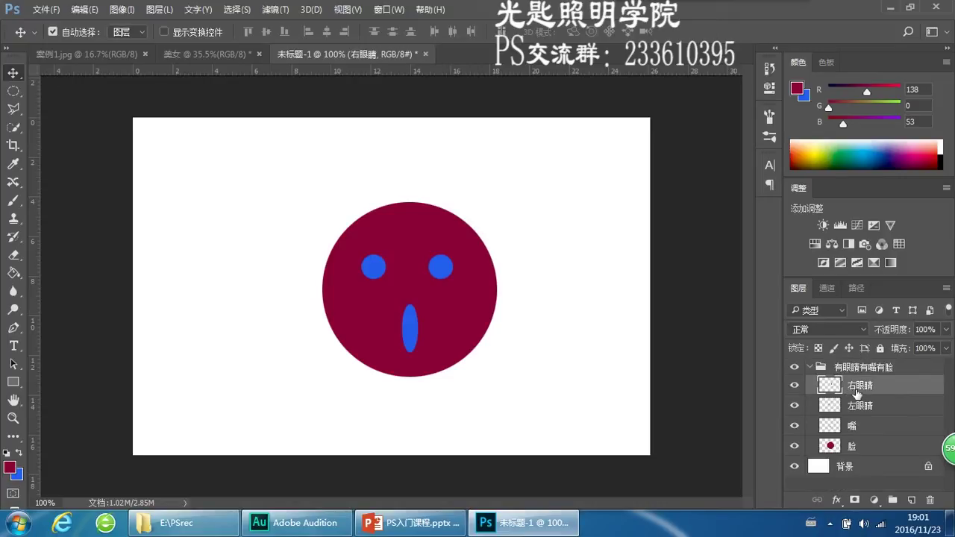
shift+click(858, 446)
drag(850, 399, 858, 367)
click(855, 389)
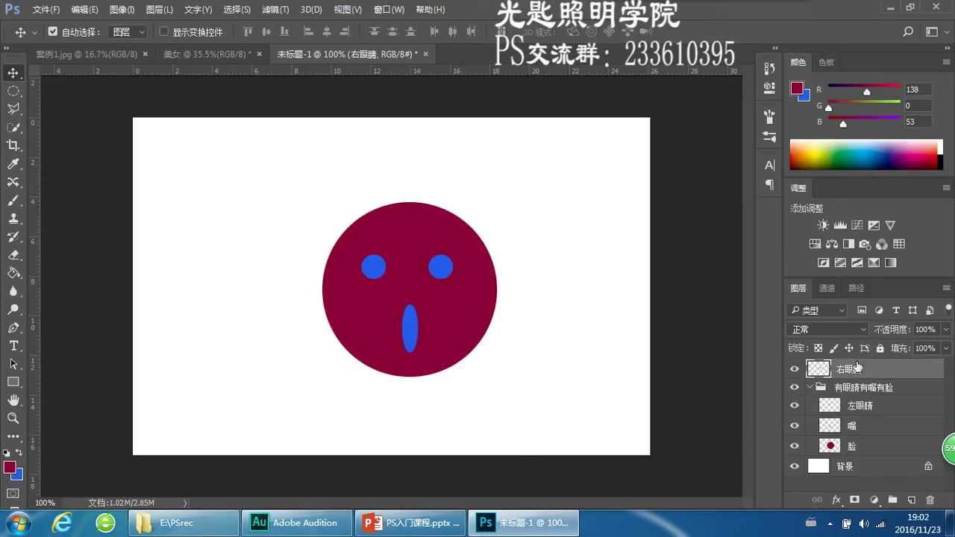
drag(862, 409, 858, 382)
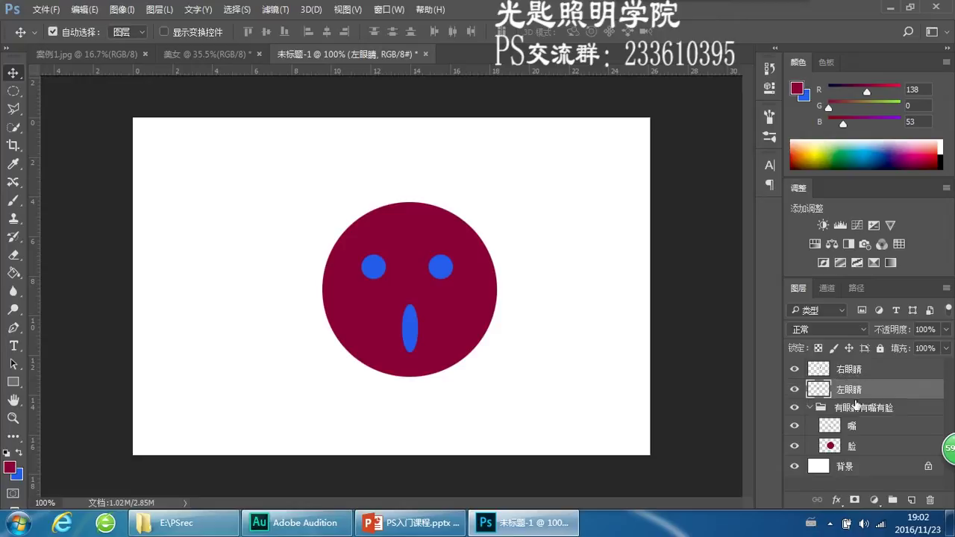
click(857, 427)
drag(857, 427, 853, 402)
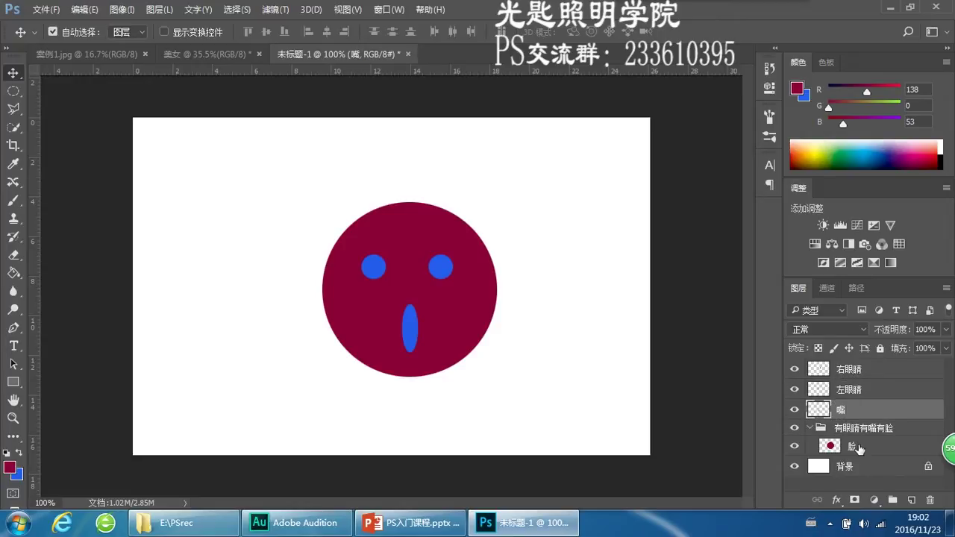
click(850, 447)
drag(851, 447, 849, 419)
Delete the emptied 有眼睛有嘴有脸 group and select each of the ungrouped face-part layers in turn
click(859, 450)
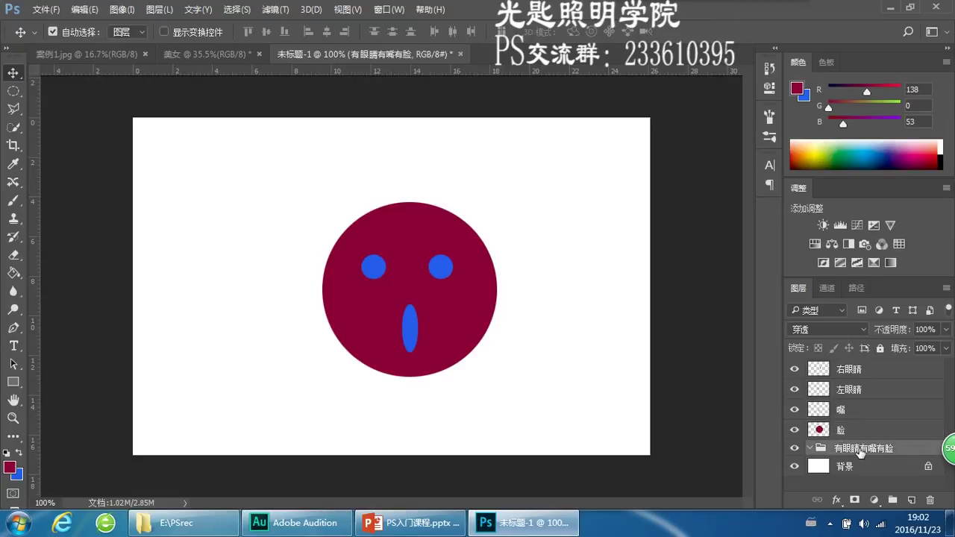
drag(862, 453, 929, 506)
click(854, 429)
click(858, 410)
click(862, 390)
click(863, 371)
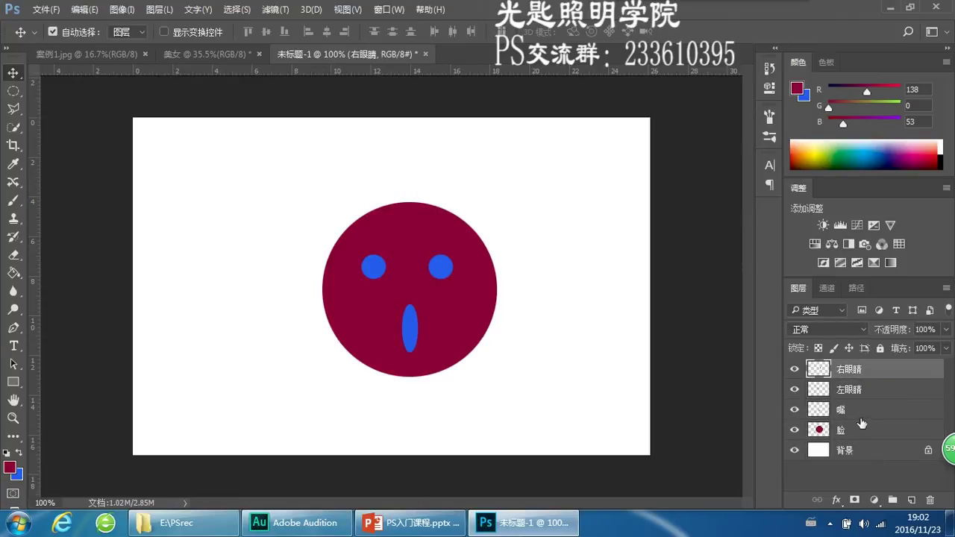
click(851, 391)
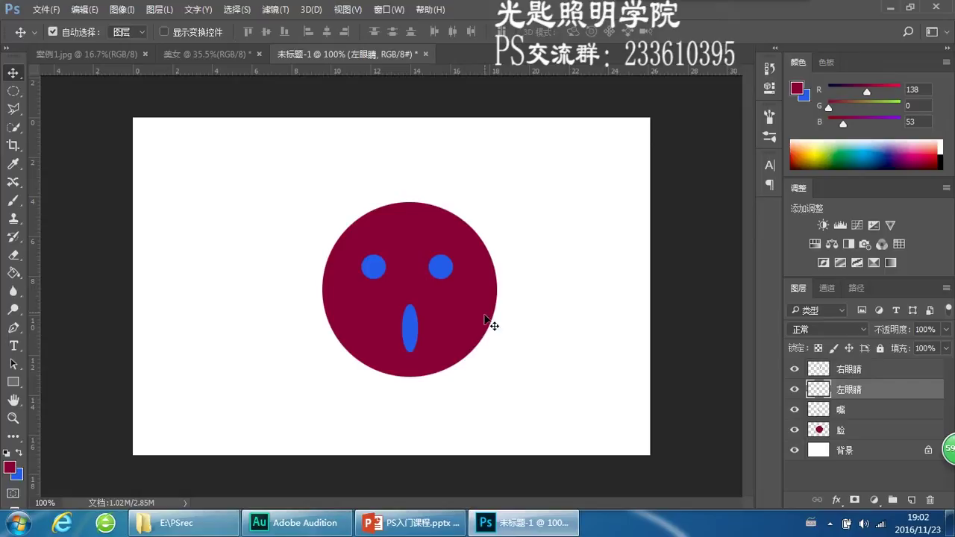
Try moving the 脸 circle and the eye on the right off the face, undoing back to the grouped layers
drag(489, 323, 584, 273)
key(ctrl+z)
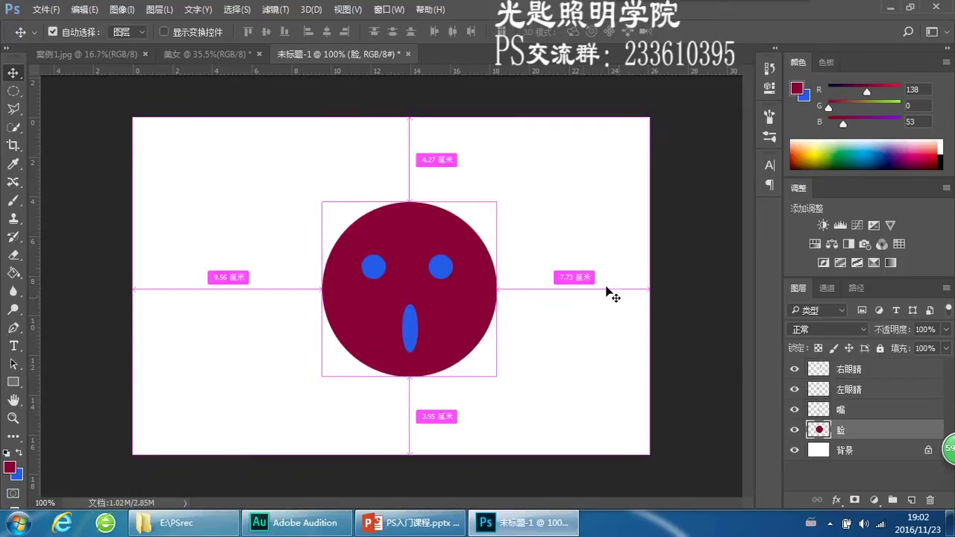
click(434, 267)
drag(434, 267, 594, 300)
key(ctrl+z)
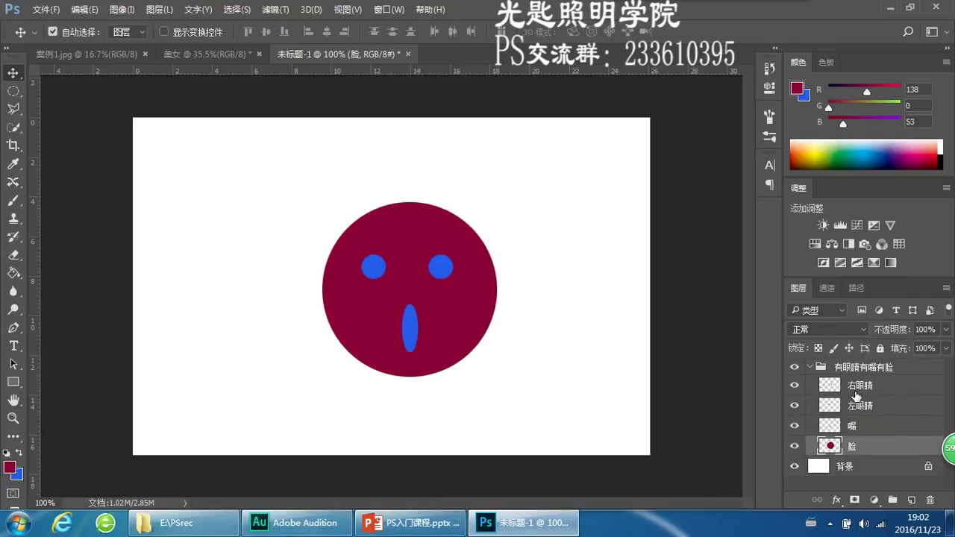
Review the layers inside the 有眼睛有嘴有脸 group by selecting each of them in turn
click(856, 394)
click(858, 407)
click(857, 425)
click(857, 445)
click(857, 427)
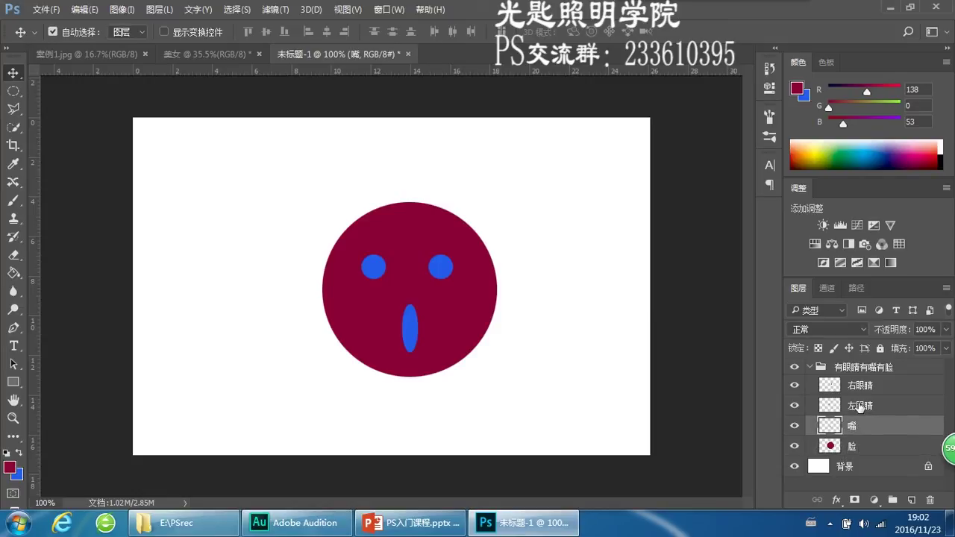
click(860, 407)
click(859, 386)
click(862, 446)
click(861, 407)
click(862, 385)
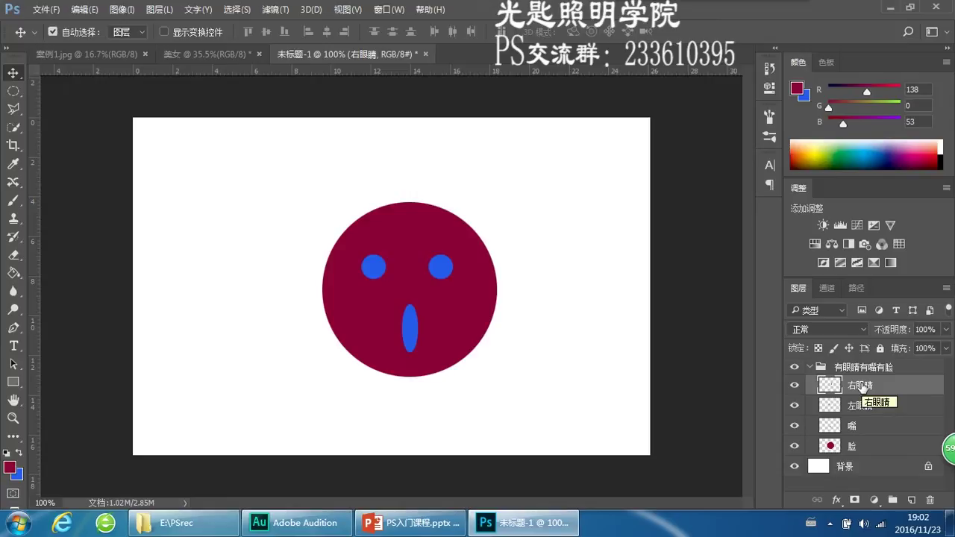
Bring the four face-part layers out of the 有眼睛有嘴有脸 group and stack them directly above it in the same order
key(ctrl+])
key(ctrl+])
key(ctrl+])
key(ctrl+])
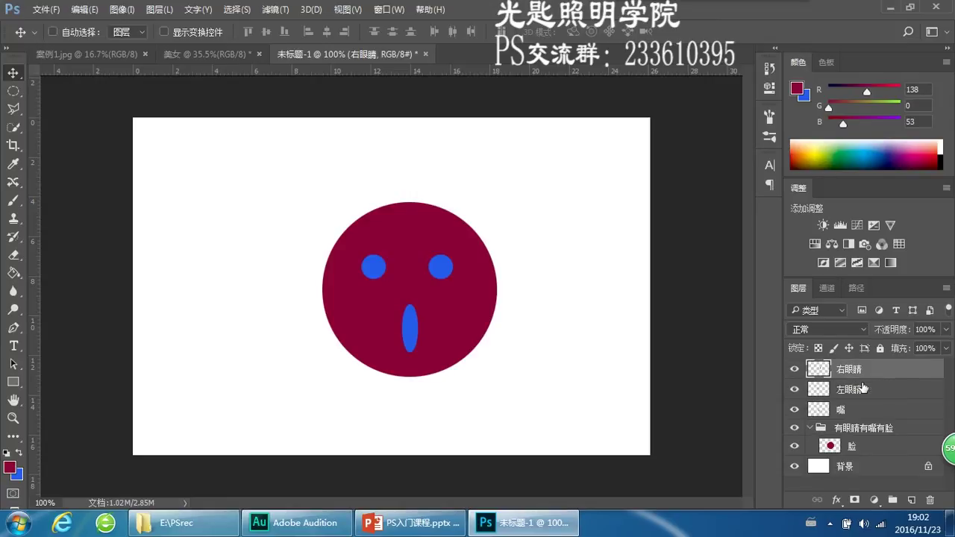
Merge the 右眼睛, 左眼睛, 嘴 and 脸 layers into a single layer
shift+click(844, 431)
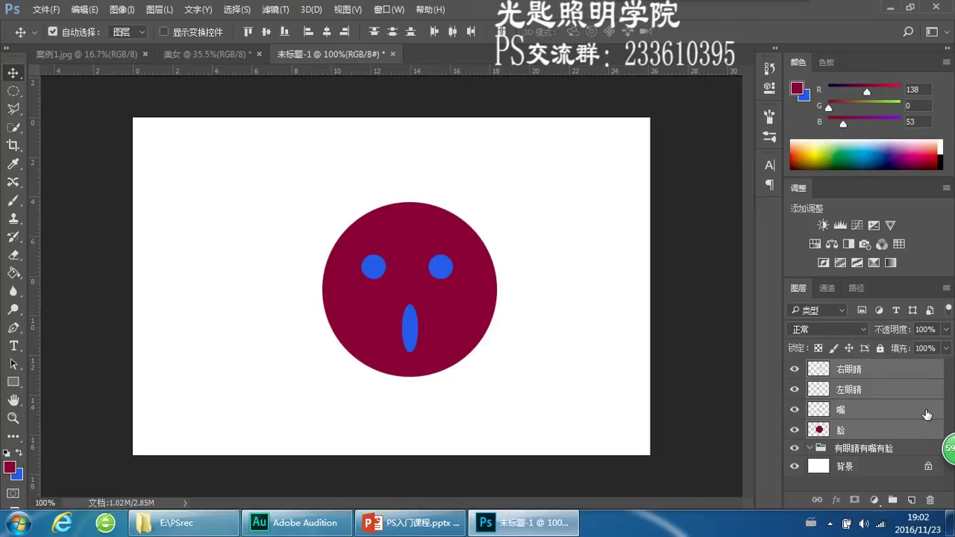
key(ctrl)
key(ctrl+e)
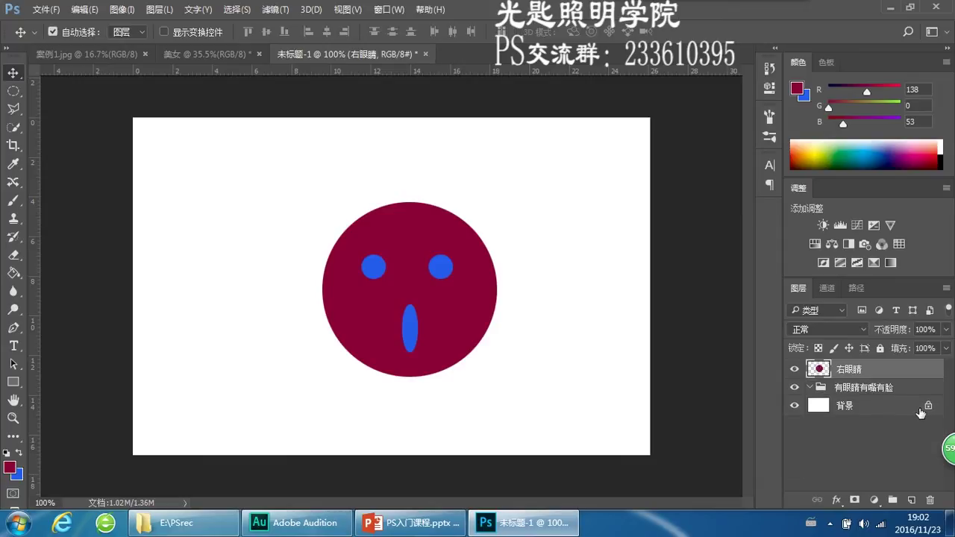
Try ungrouping the empty 有眼睛有嘴有脸 group and moving the merged face, undoing back to the four separate face-part layers
right_click(858, 387)
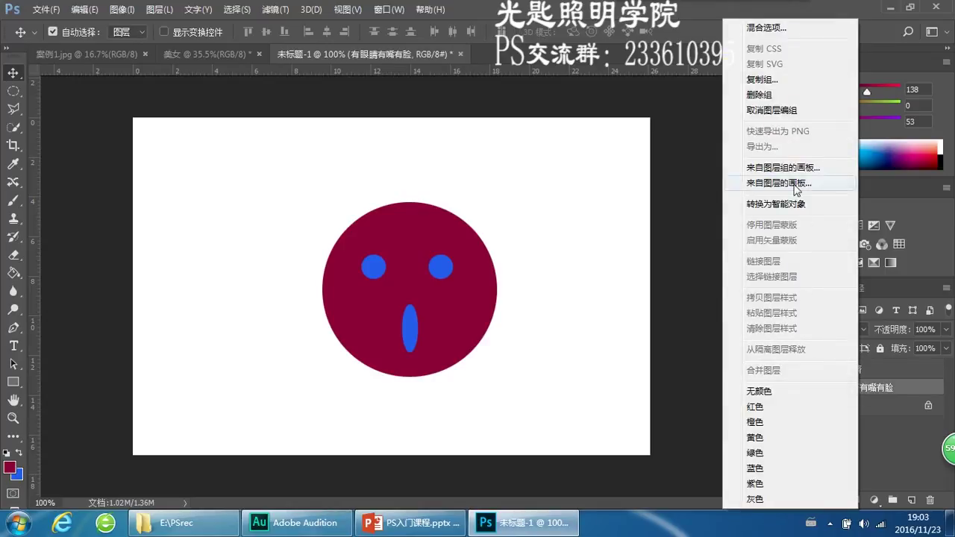
click(793, 109)
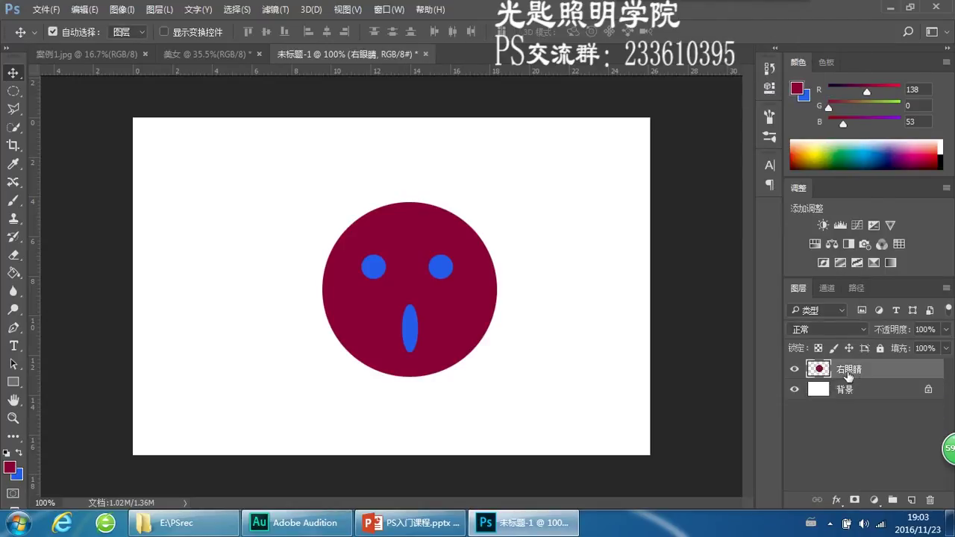
drag(569, 297, 608, 259)
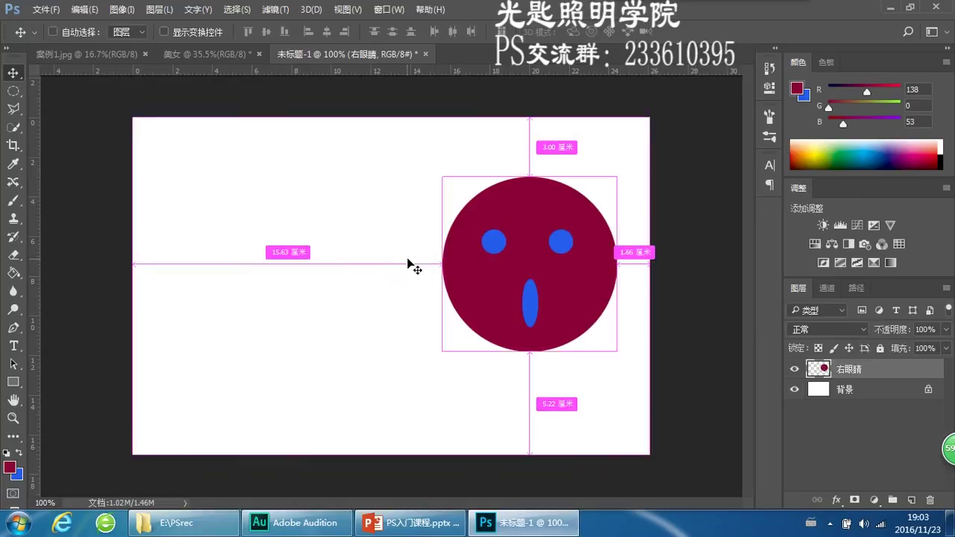
key(ctrl+alt+z)
key(ctrl+alt+z)
key(ctrl+alt+z)
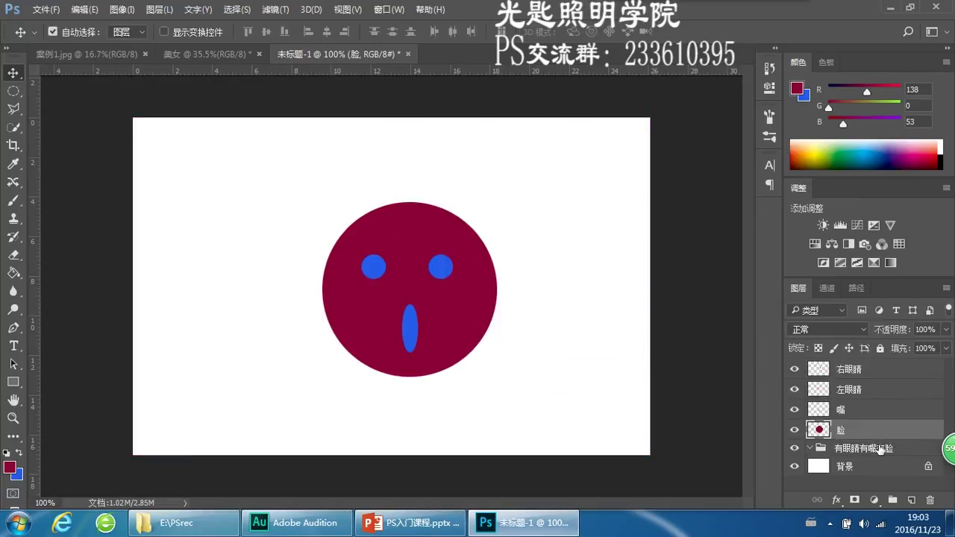
Delete the empty 有眼睛有嘴有脸 group
click(850, 447)
key(Delete)
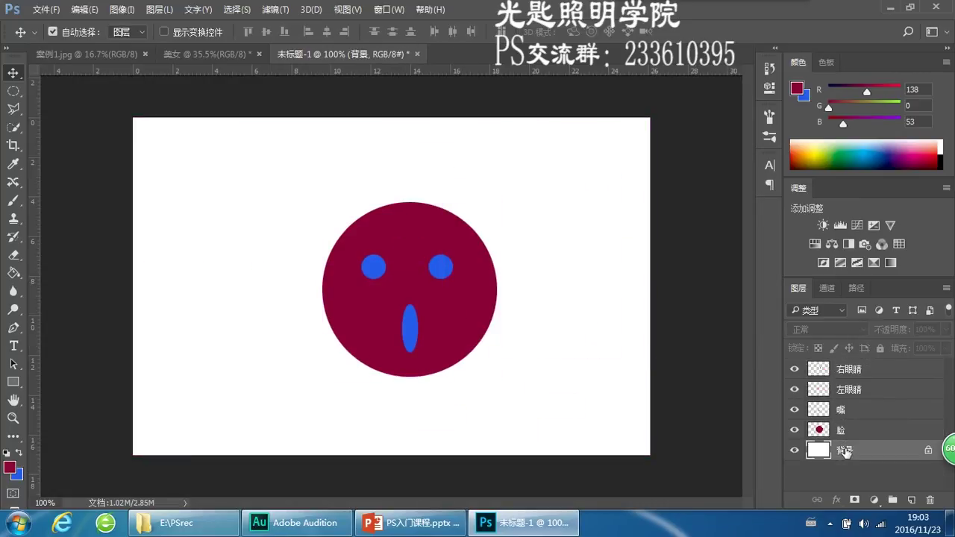
Try merging the 脸, 嘴, 左眼睛 and 右眼睛 layers and moving the merged face toward the canvas's right edge, undoing both
click(850, 432)
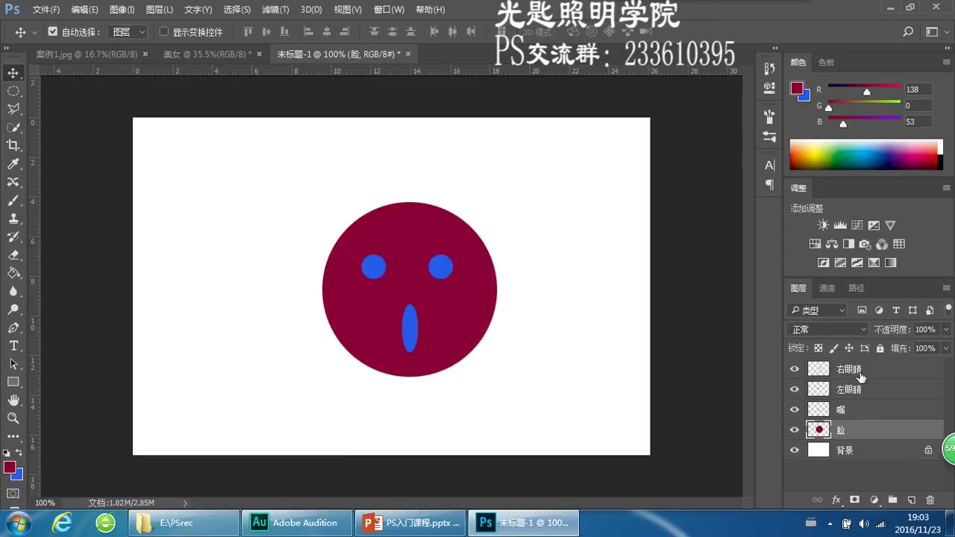
shift+click(857, 373)
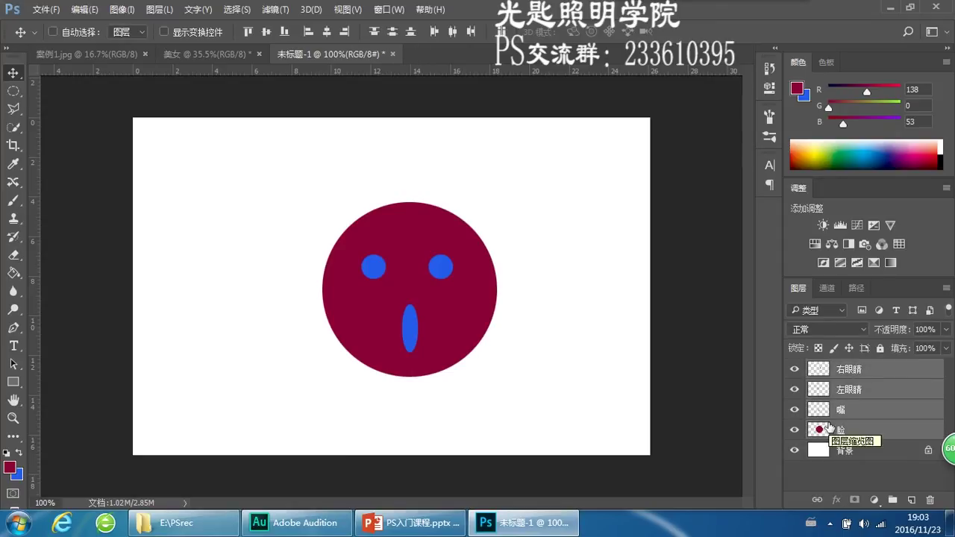
key(ctrl+e)
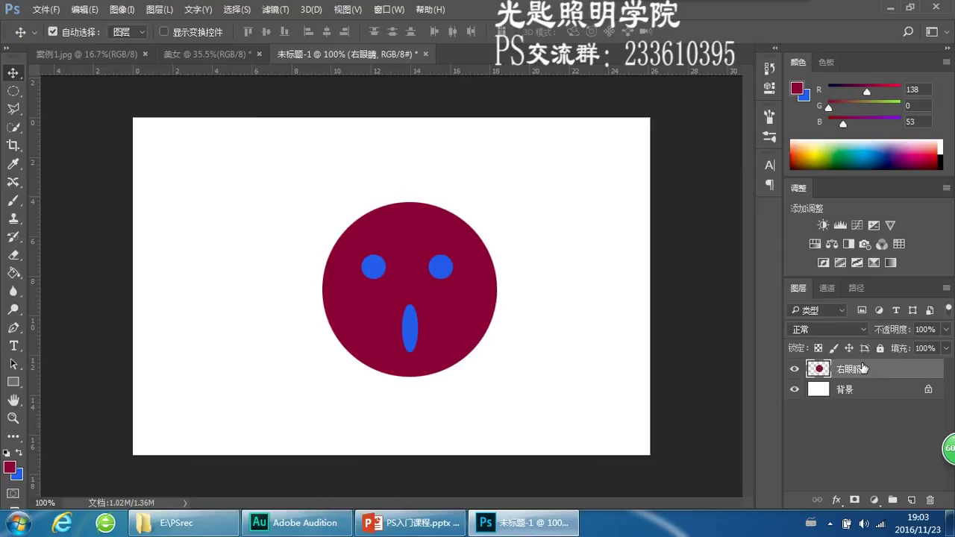
drag(410, 339, 575, 291)
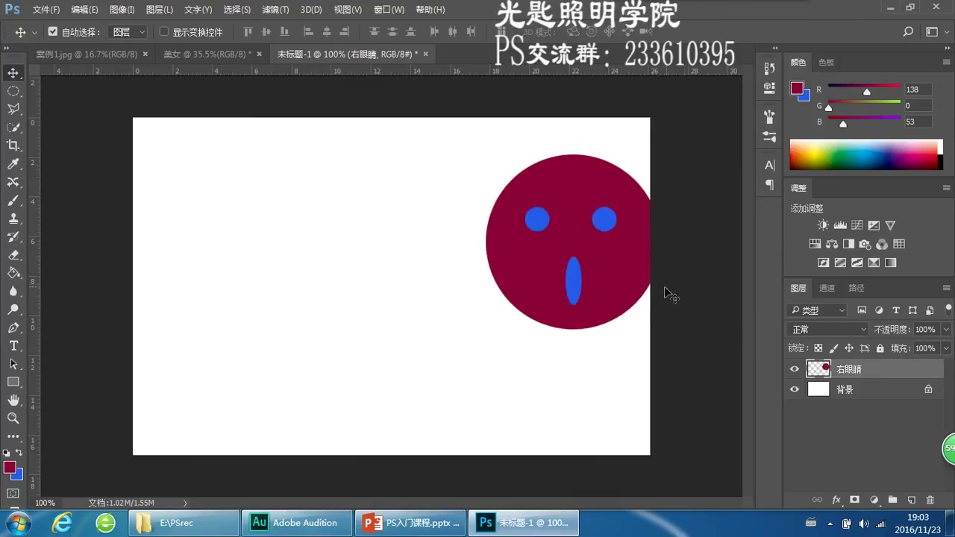
key(ctrl+z)
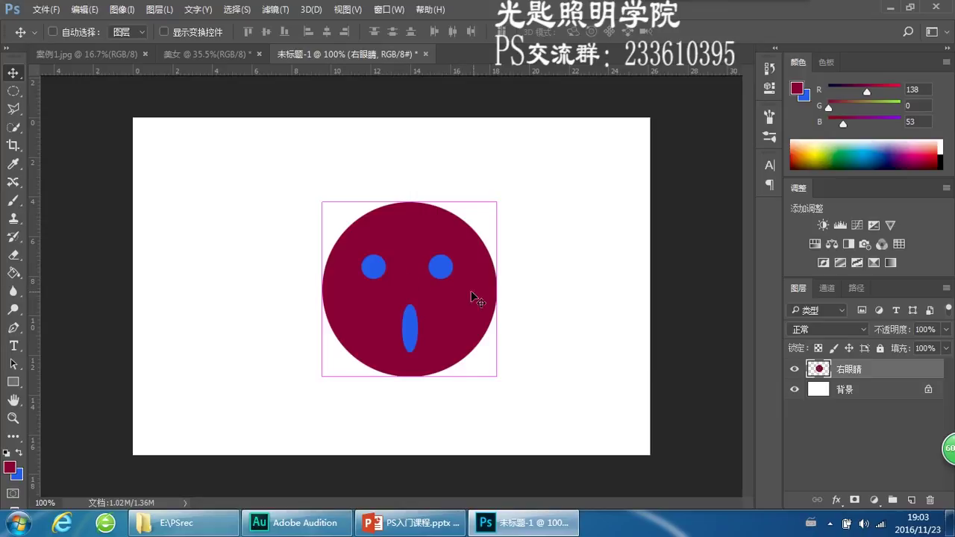
key(ctrl+alt+z)
Try merging all visible layers into the 背景 layer with the four face-part layers selected, and undo the merge
drag(835, 430, 849, 408)
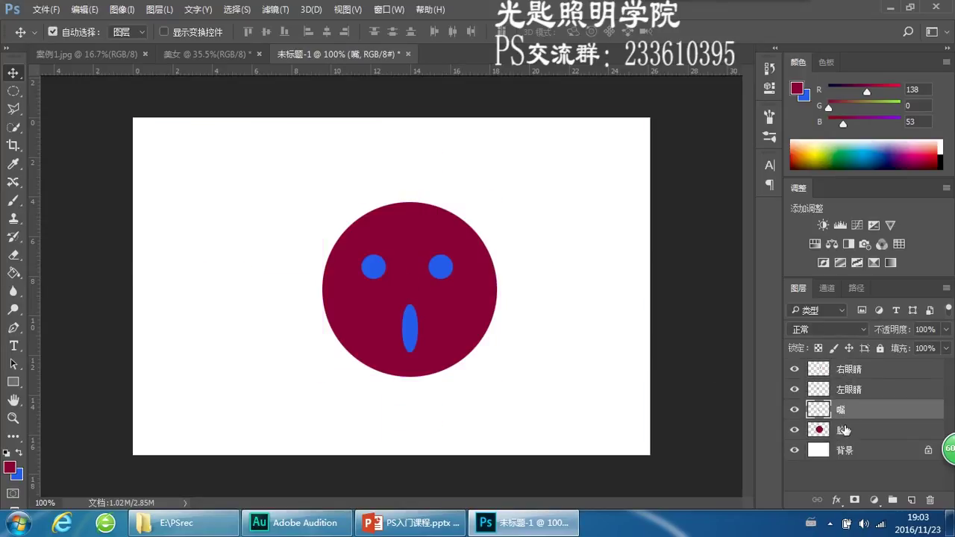
click(844, 431)
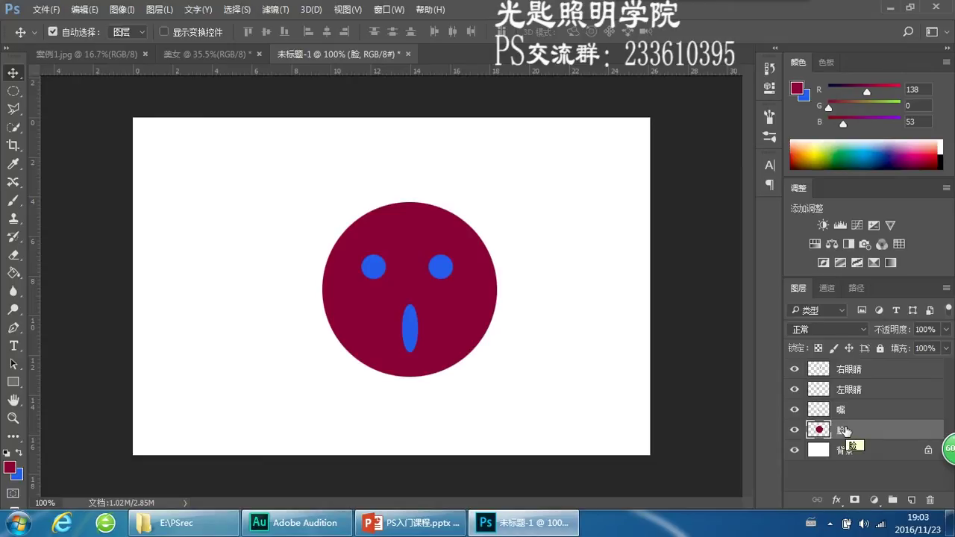
key(ctrl)
shift+click(851, 371)
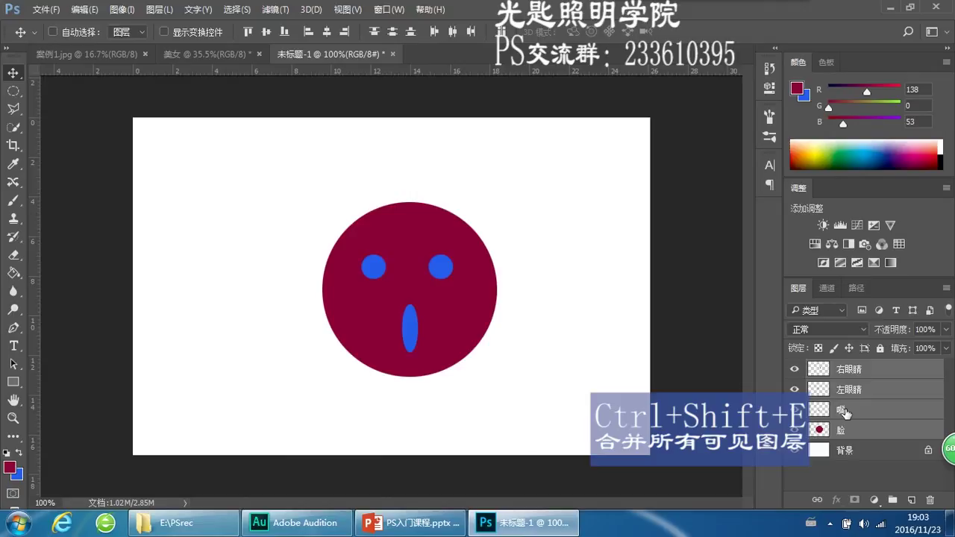
key(ctrl+shift+e)
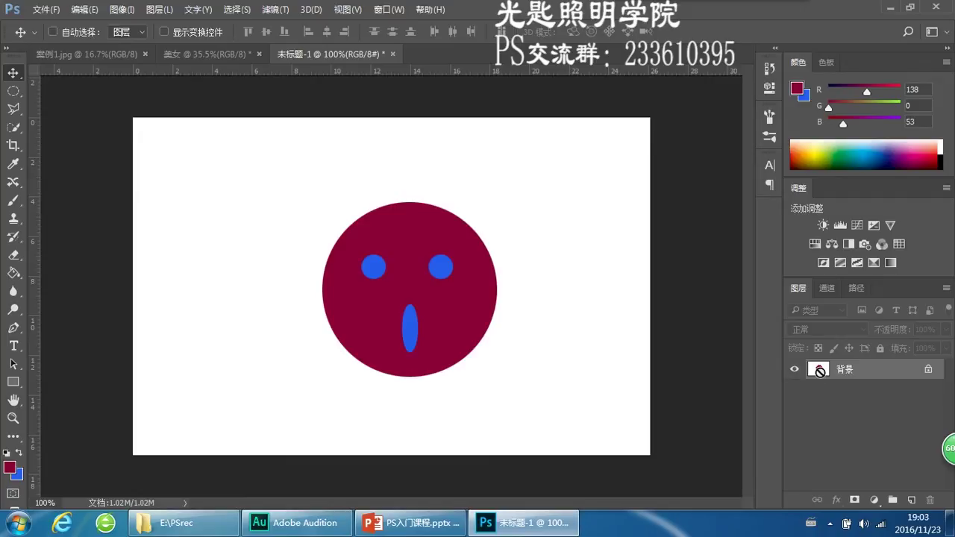
key(ctrl+z)
Hide the 背景 layer and try merging the remaining visible layers into 脸, undoing only the merge
click(795, 451)
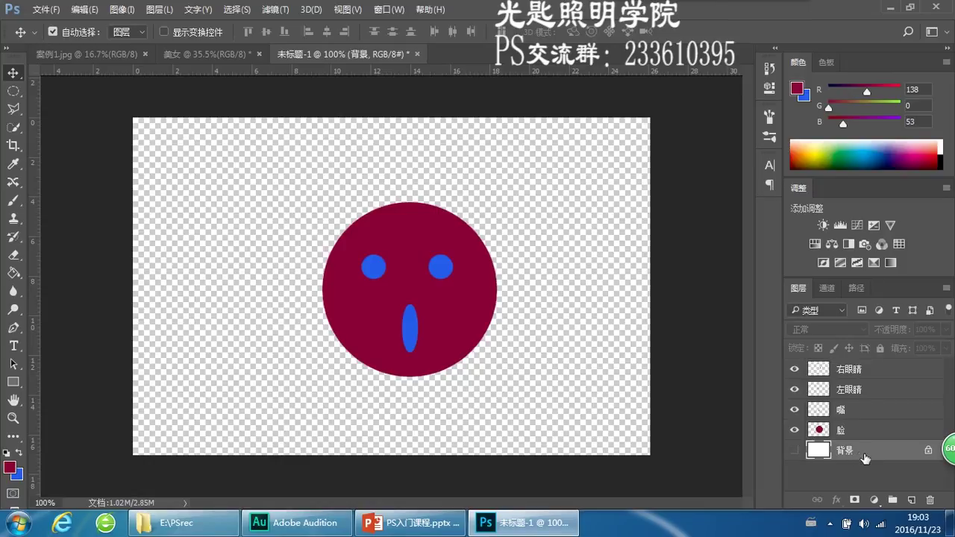
click(825, 432)
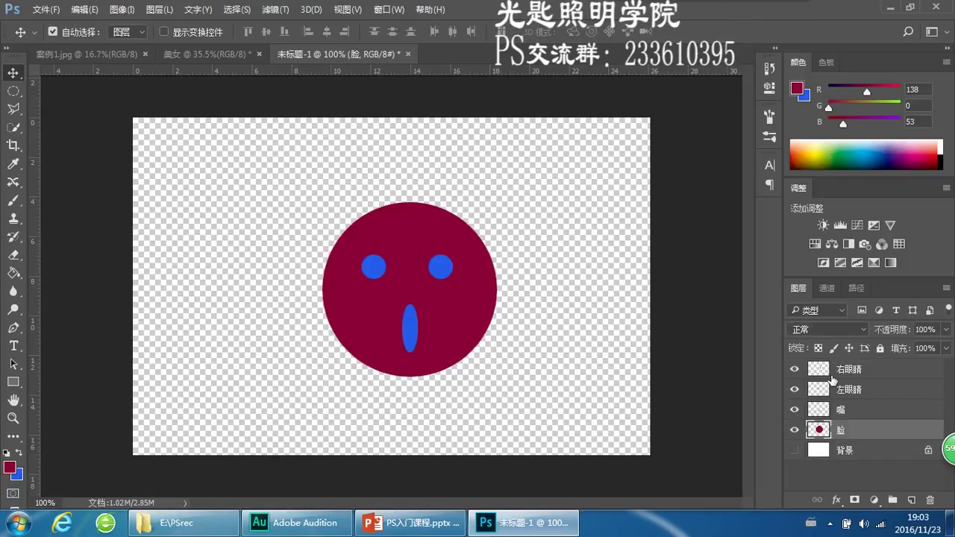
key(ctrl)
key(ctrl+shift+e)
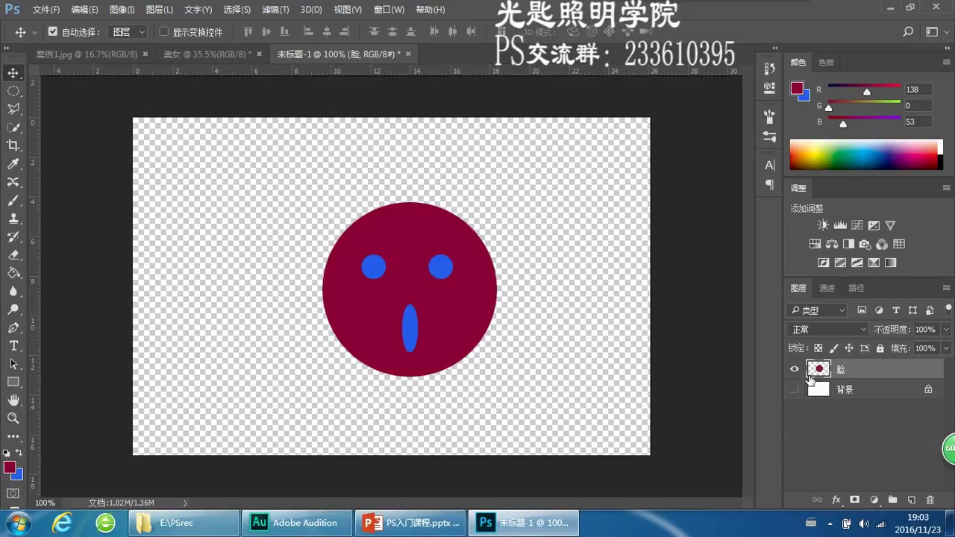
key(ctrl+z)
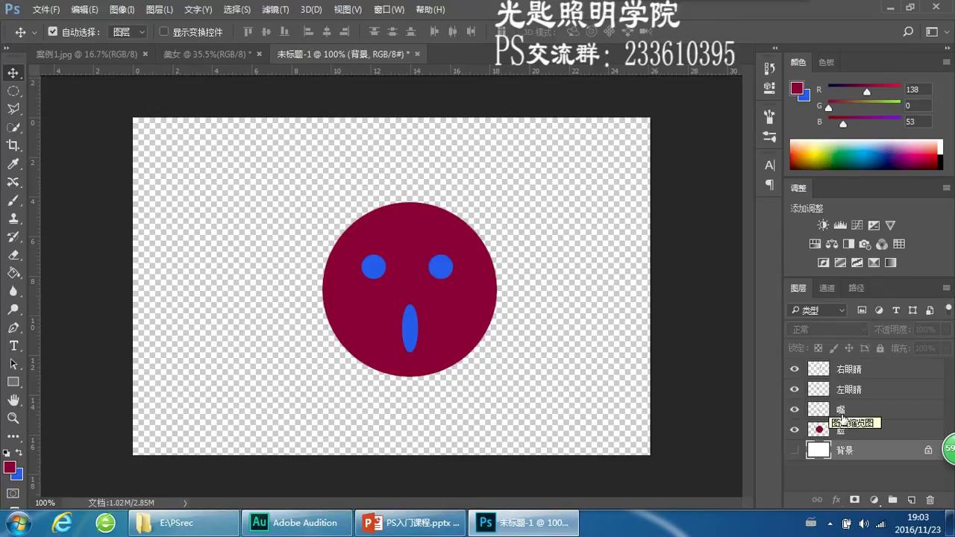
Try stamping the visible face parts into a new layer with the four face-part layers selected, and undo it
click(841, 431)
shift+click(842, 369)
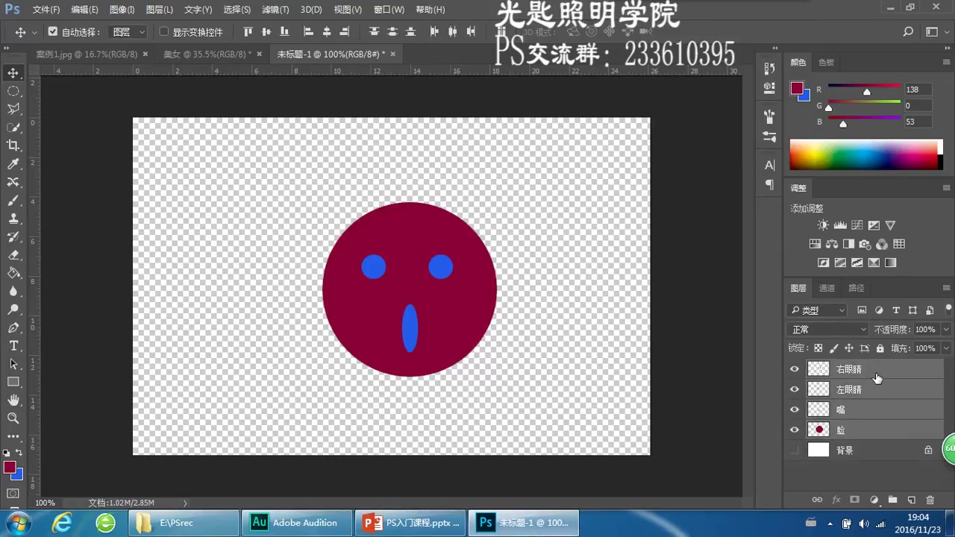
key(ctrl)
key(ctrl+alt+e)
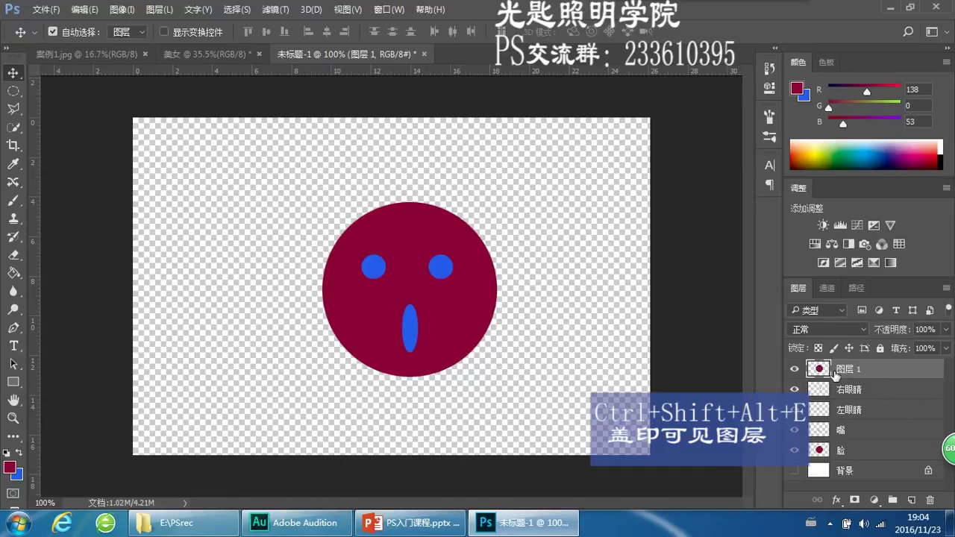
key(ctrl+z)
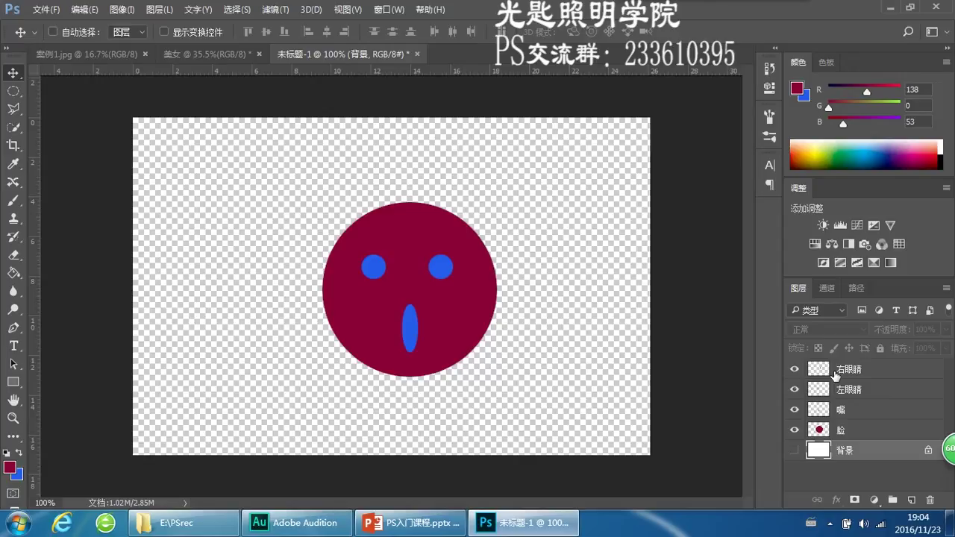
Select the layers from 脸 to 右眼睛 and stamp all visible layers into a new layer on top
click(846, 428)
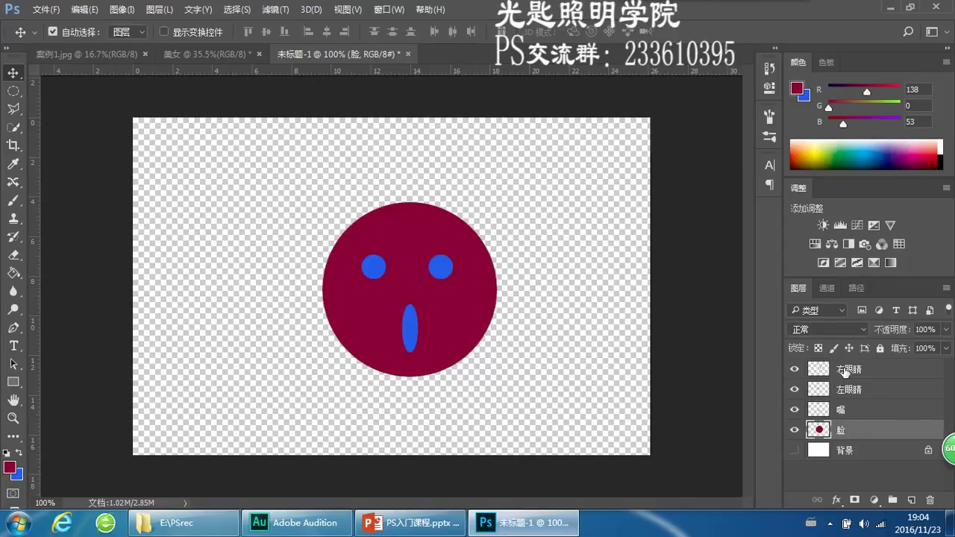
shift+click(846, 372)
key(ctrl)
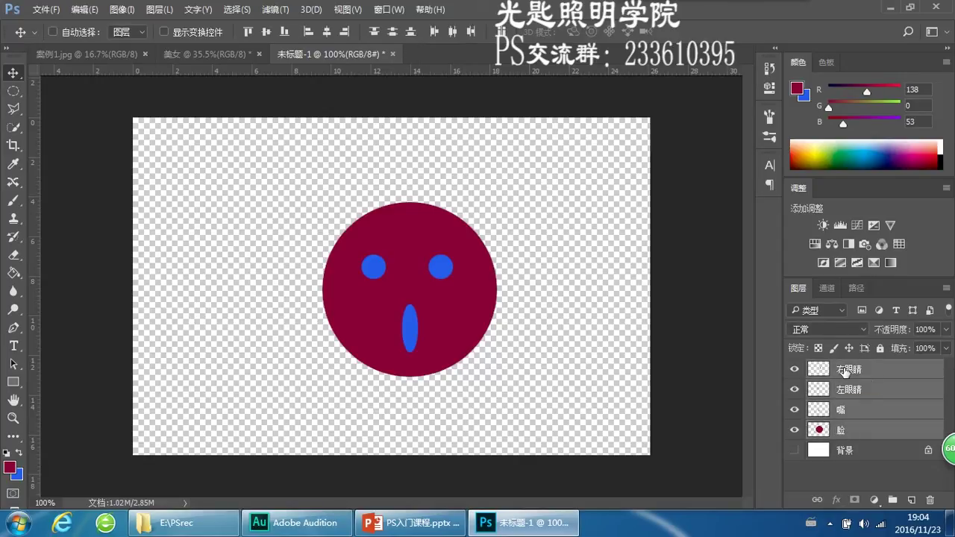
key(ctrl+shift+alt+e)
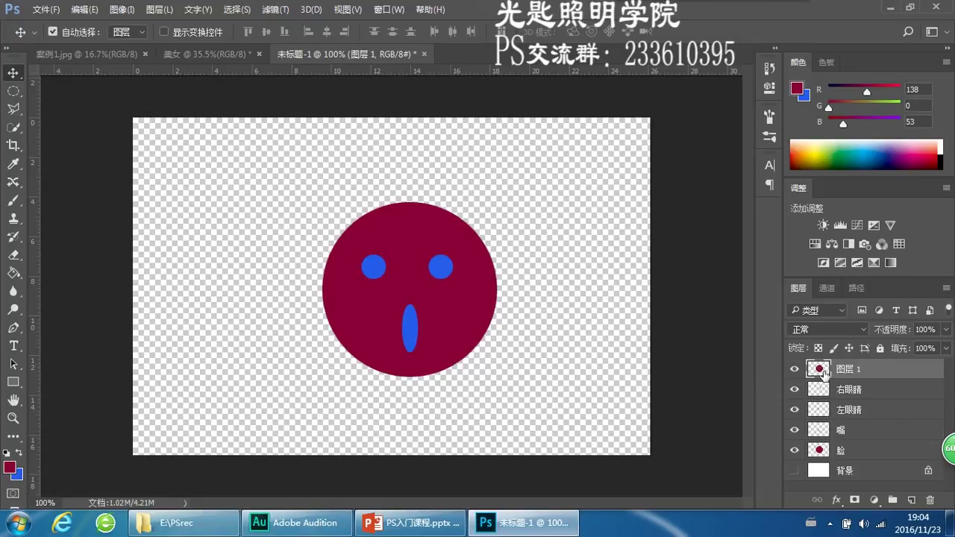
Copy the stamped face layer into the 美女 document, placing it in the sky above the building's left side, and return to 未标题-1
drag(824, 372, 297, 212)
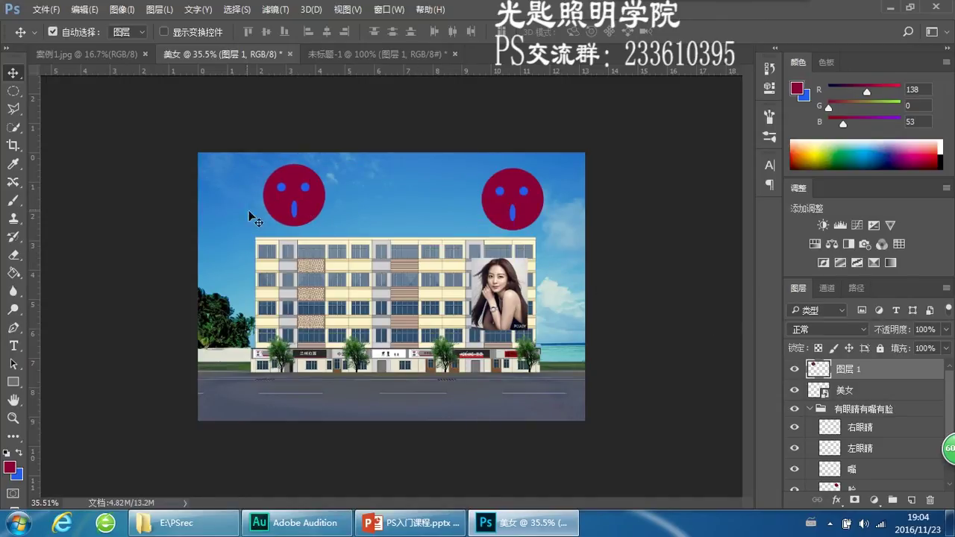
click(383, 55)
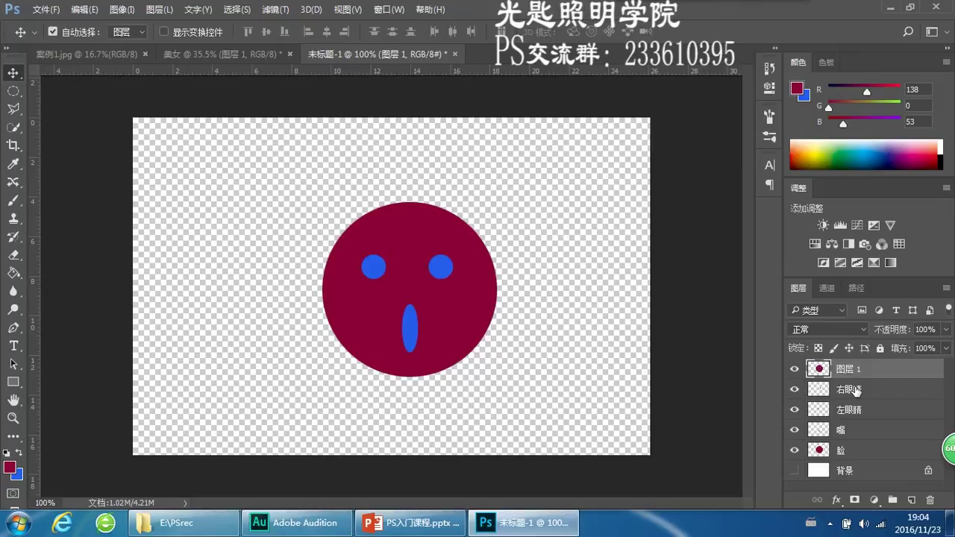
Move the stamped face to the left of the original face and toggle its layer's visibility off and on
drag(478, 269, 291, 293)
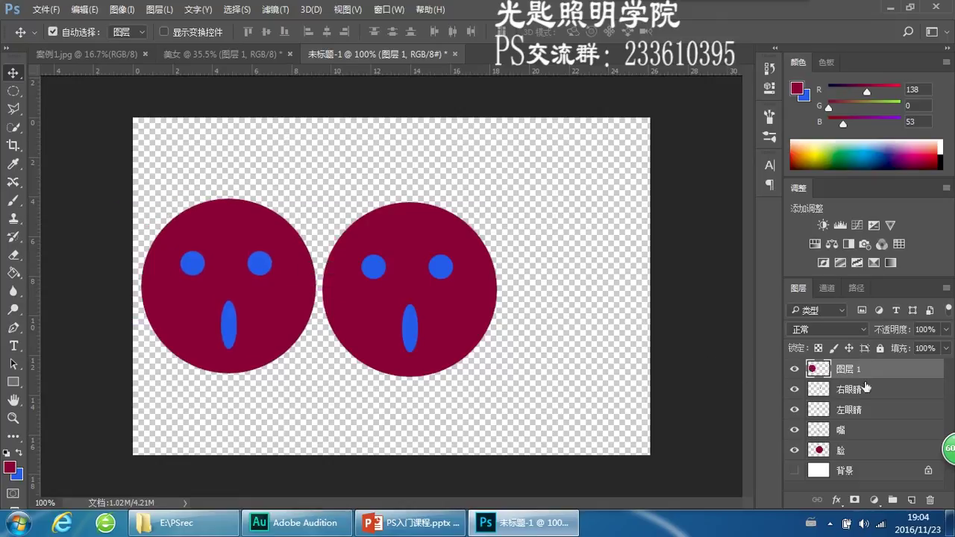
click(794, 368)
click(794, 368)
Try lowering the stamped face layer's opacity to 54% and reducing its fill, restoring both to 100%
click(945, 330)
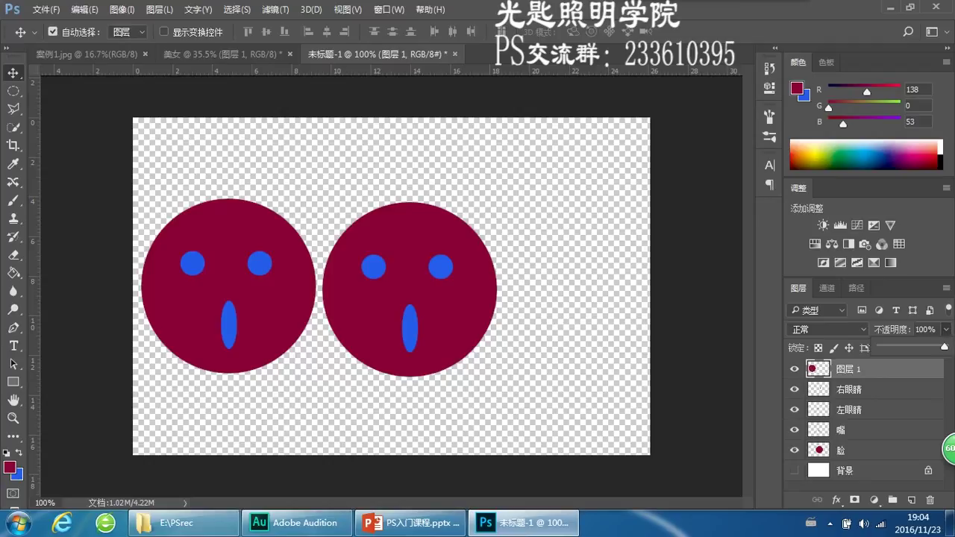
mouse_move(904, 341)
mouse_down()
mouse_move(942, 351)
mouse_move(916, 345)
mouse_up()
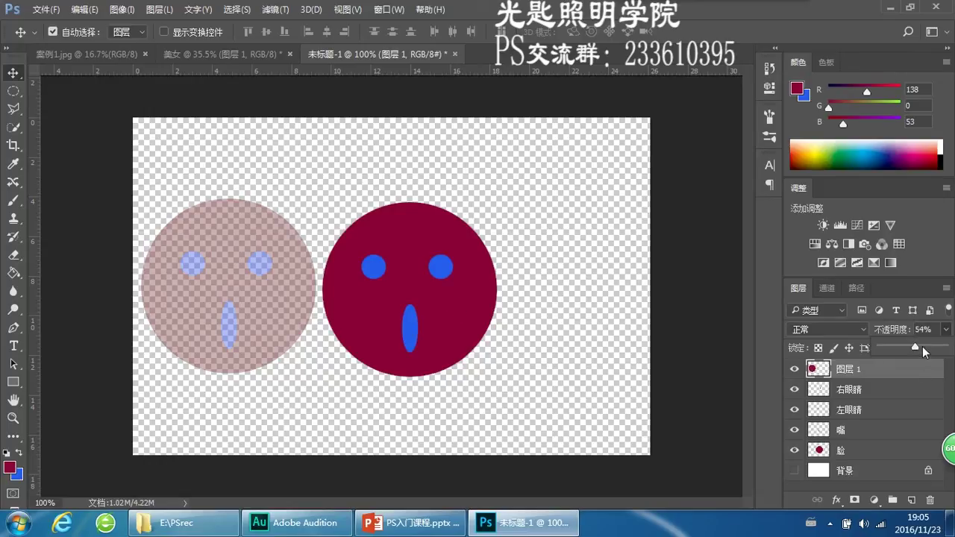
drag(915, 345, 948, 350)
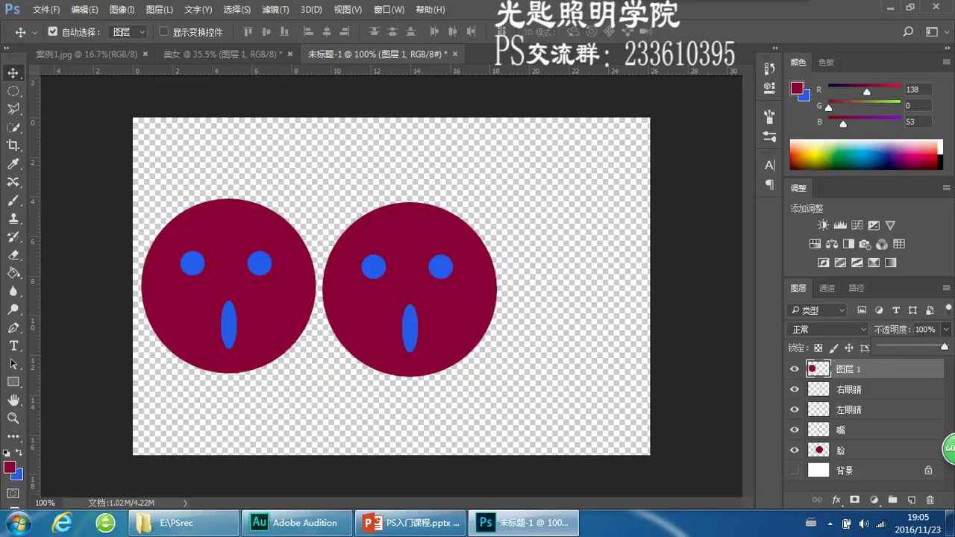
click(947, 329)
click(946, 348)
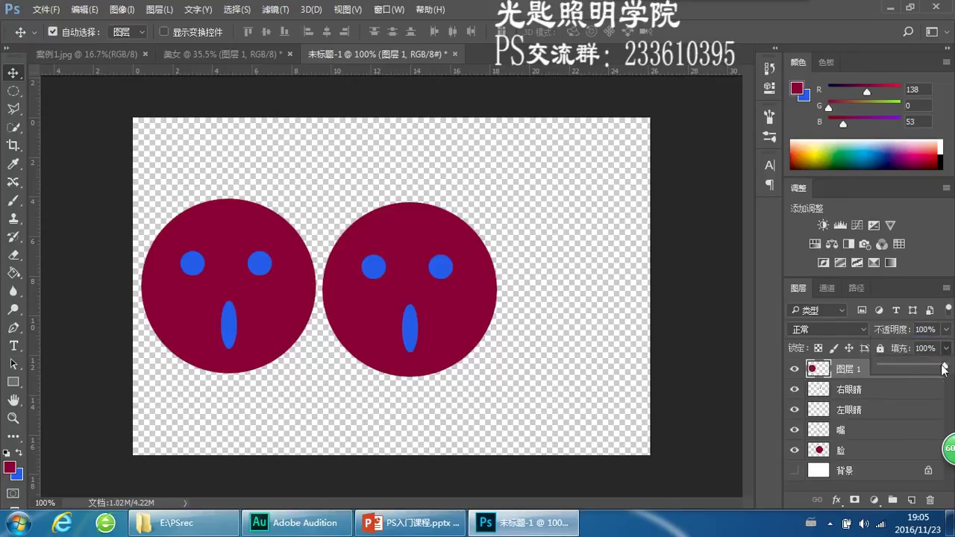
drag(905, 359, 949, 350)
click(945, 329)
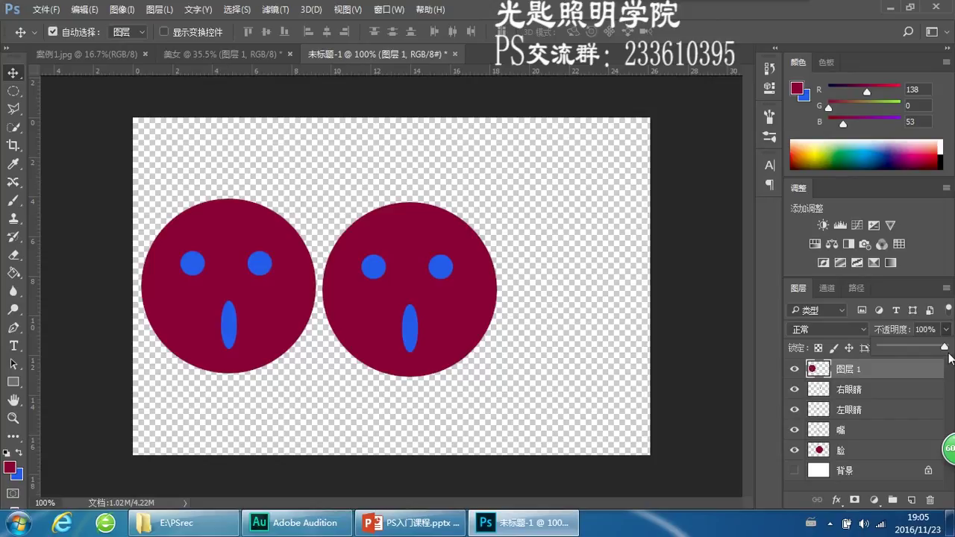
click(946, 330)
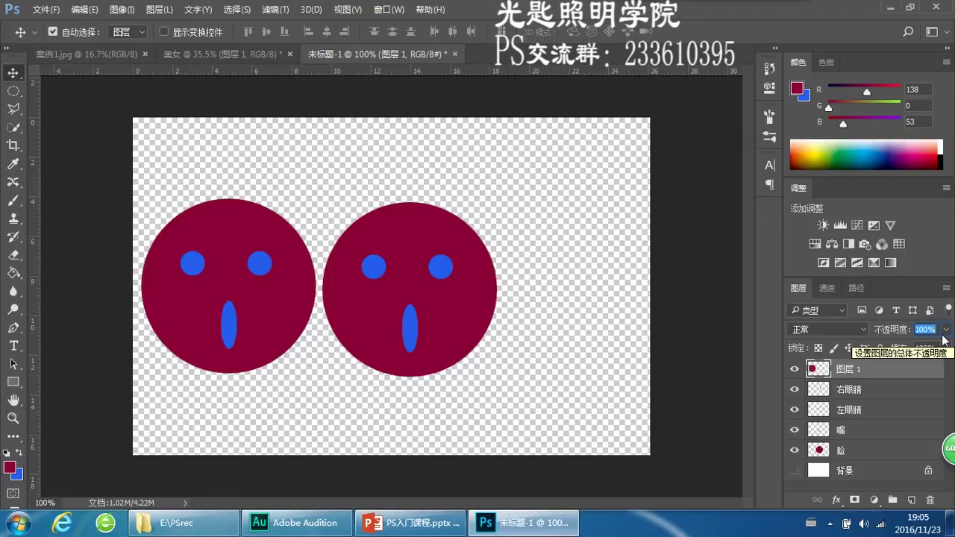
click(946, 331)
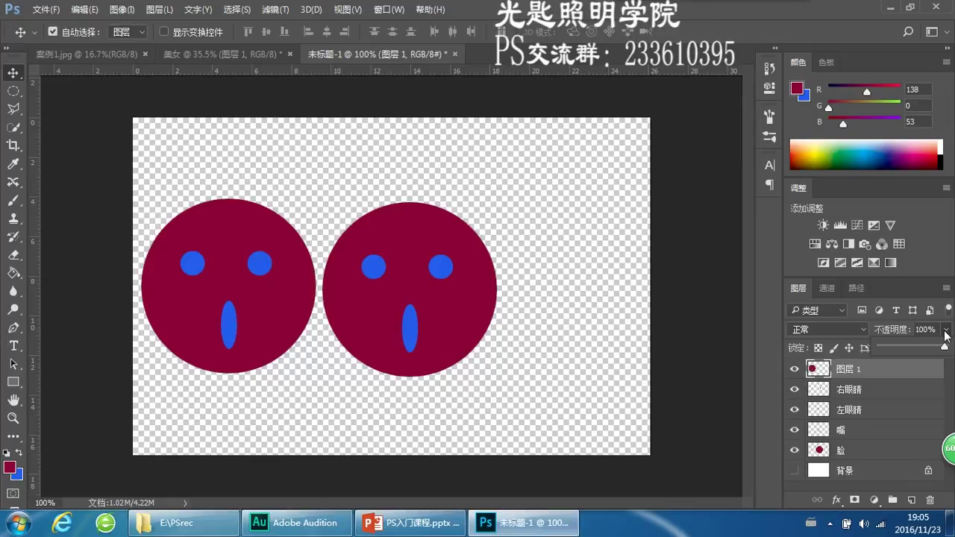
click(945, 333)
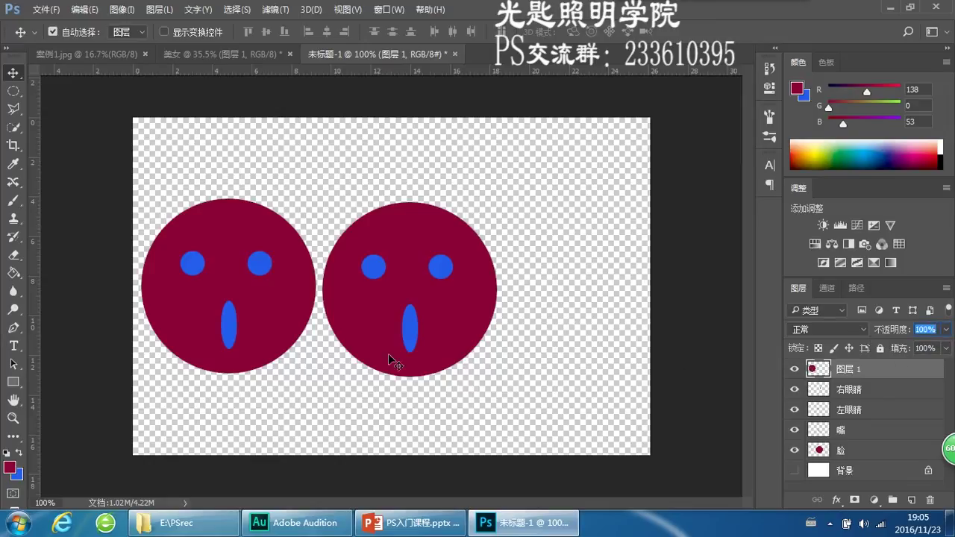
Move the stamped face right so it overlaps the original face, and try the 溶解 and 正片叠底 blend modes on its layer
drag(199, 320, 269, 324)
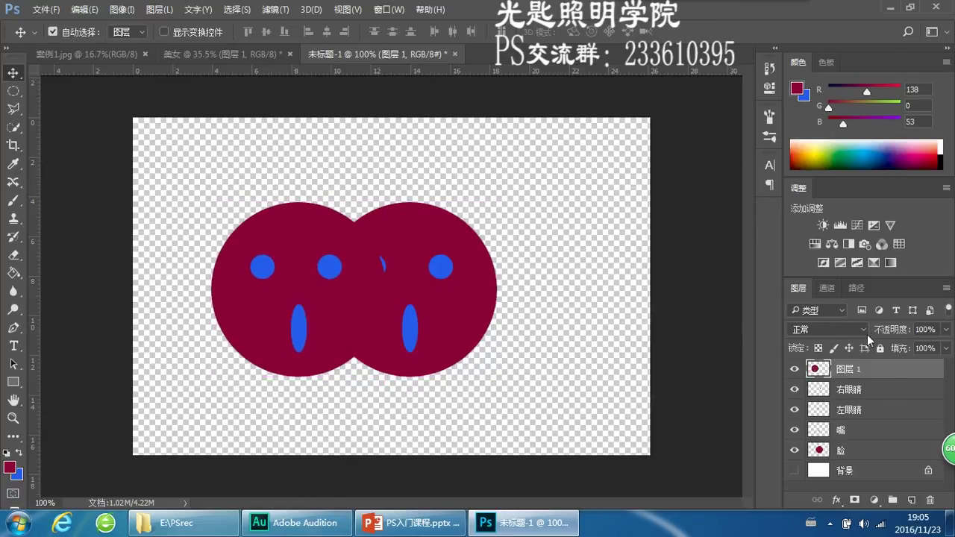
click(863, 330)
click(863, 331)
click(863, 331)
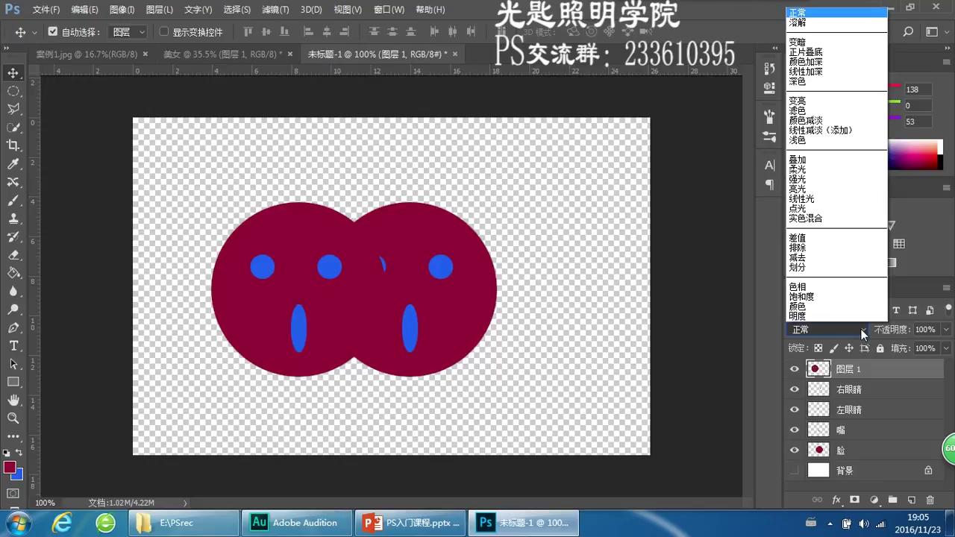
click(826, 24)
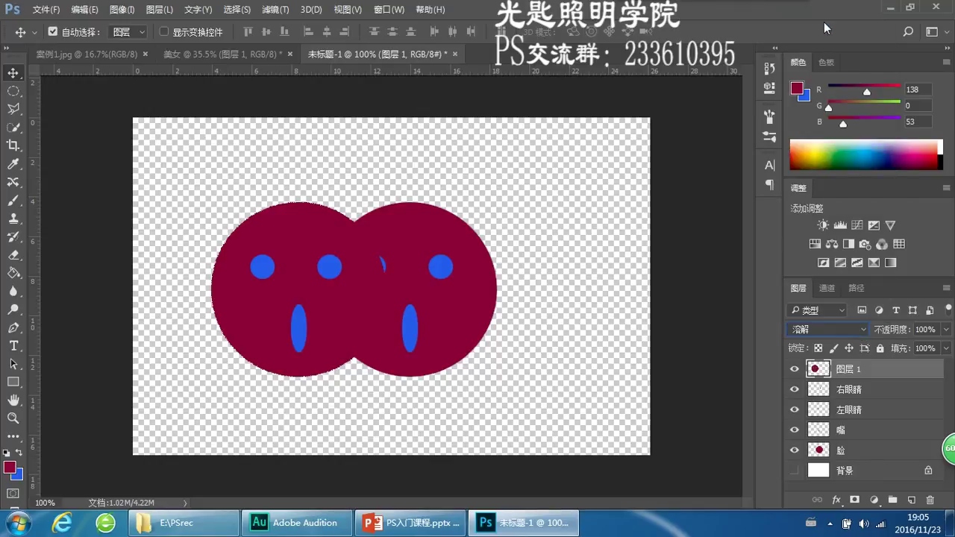
click(858, 329)
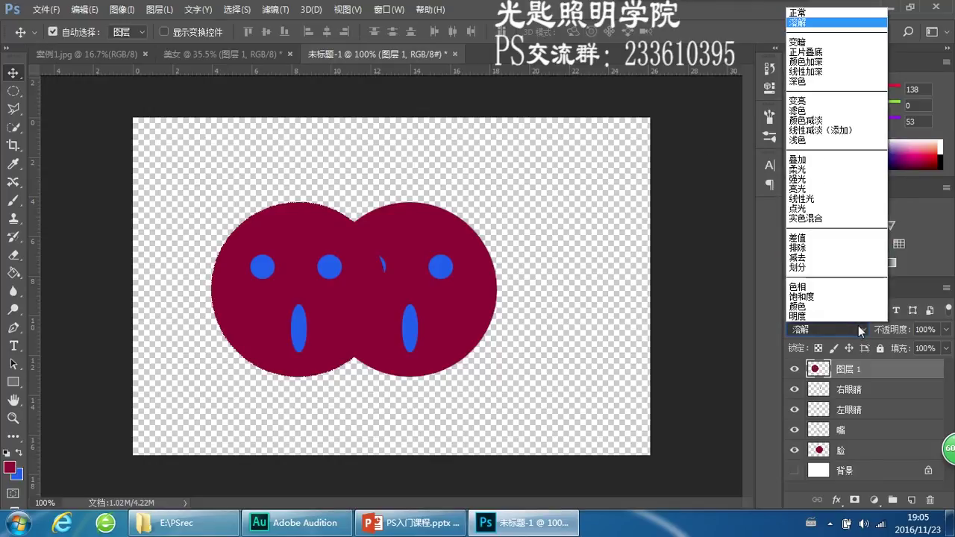
click(832, 57)
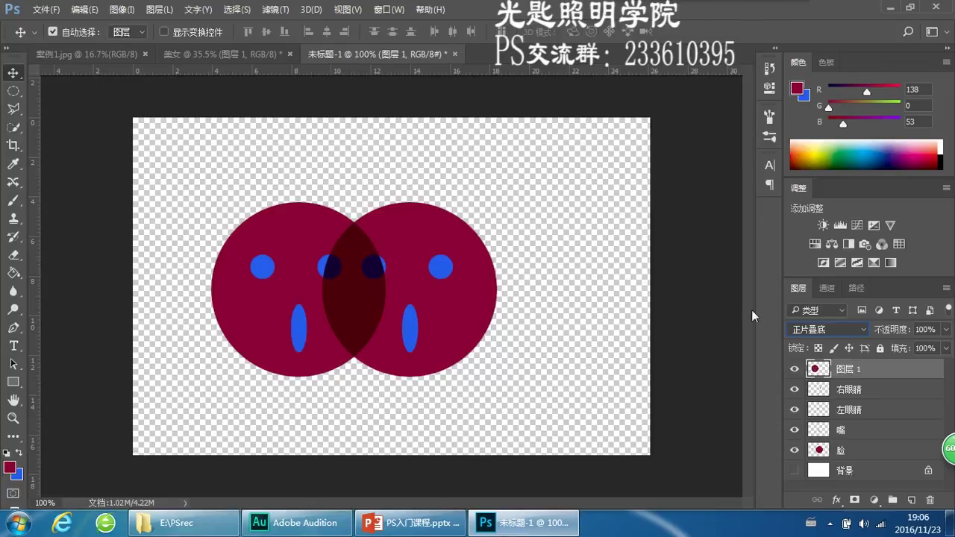
Try the 颜色加深, 线性加深, 变亮 and 滤色 blend modes in turn on the stamped face layer
click(826, 329)
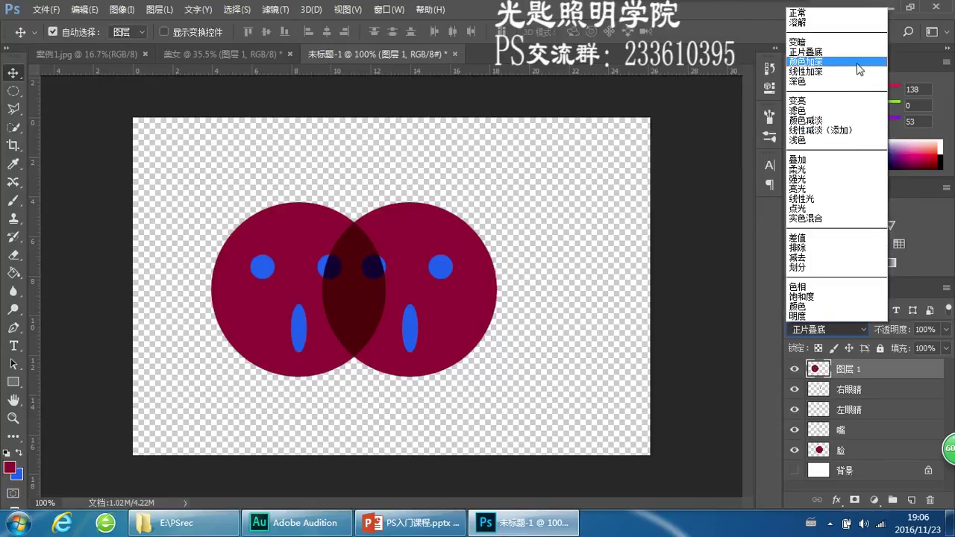
click(857, 62)
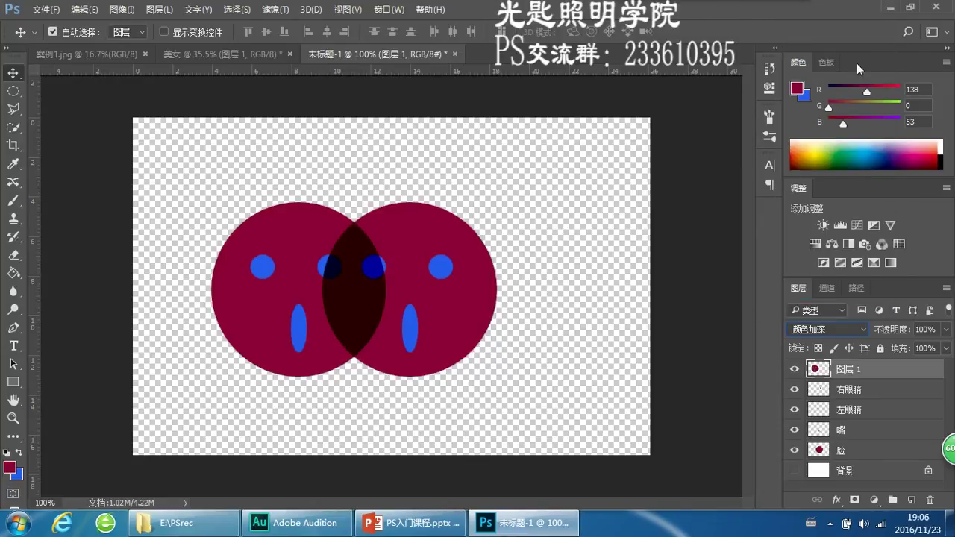
click(827, 329)
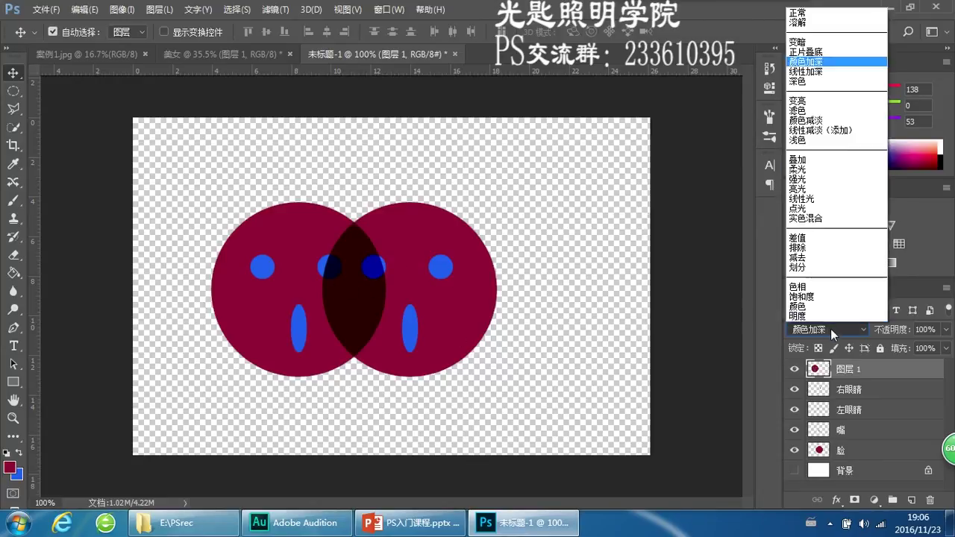
click(839, 73)
click(790, 330)
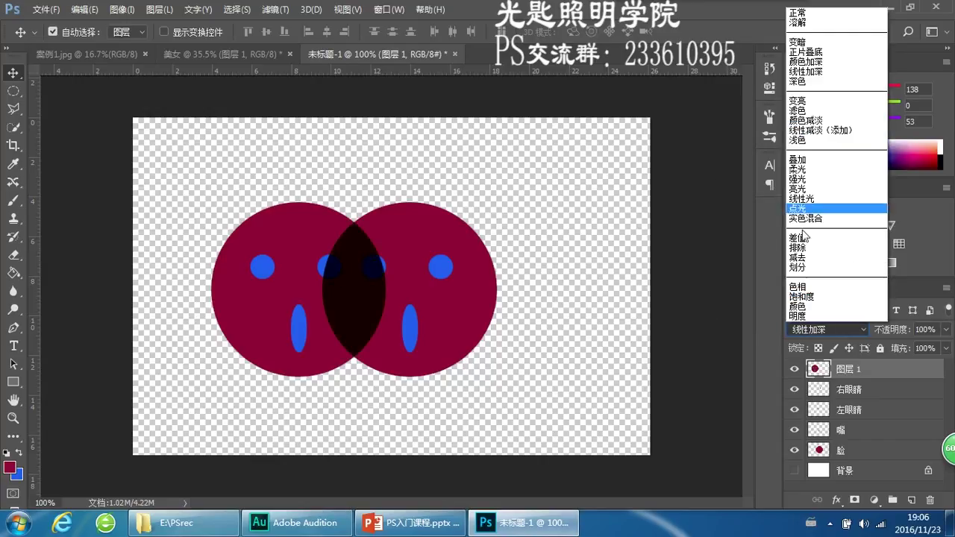
click(807, 105)
click(832, 334)
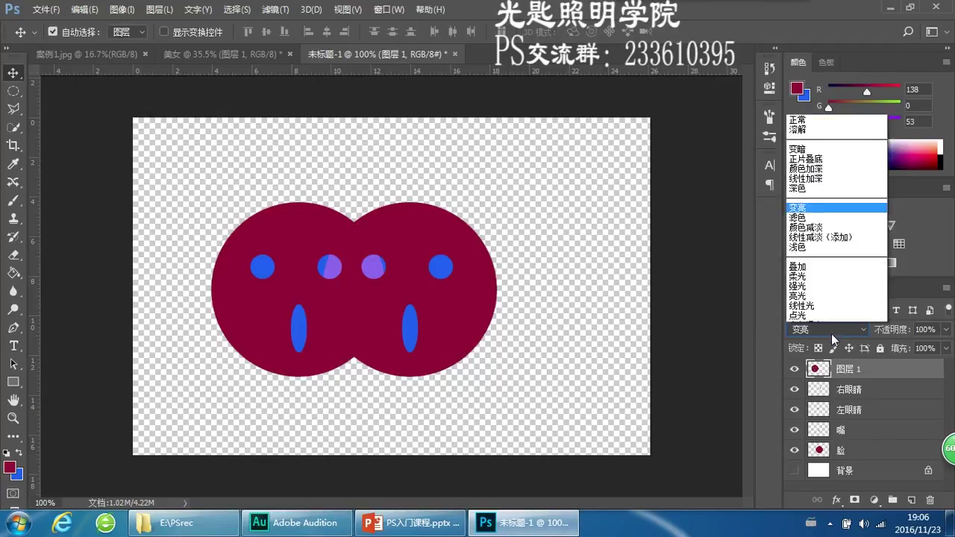
click(812, 114)
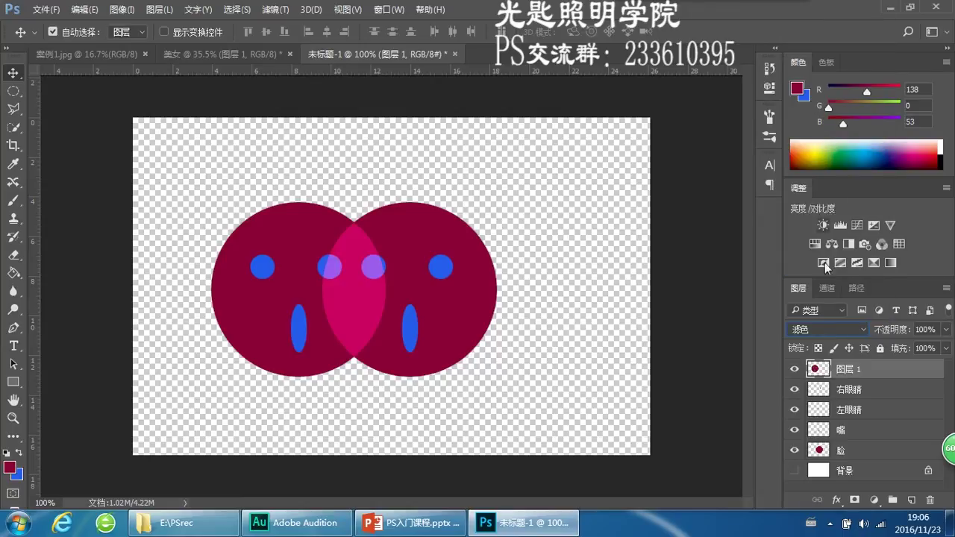
Try the 叠加, 点光, 饱和度 and 颜色减淡 blend modes in turn on the stamped face layer
click(829, 327)
click(845, 155)
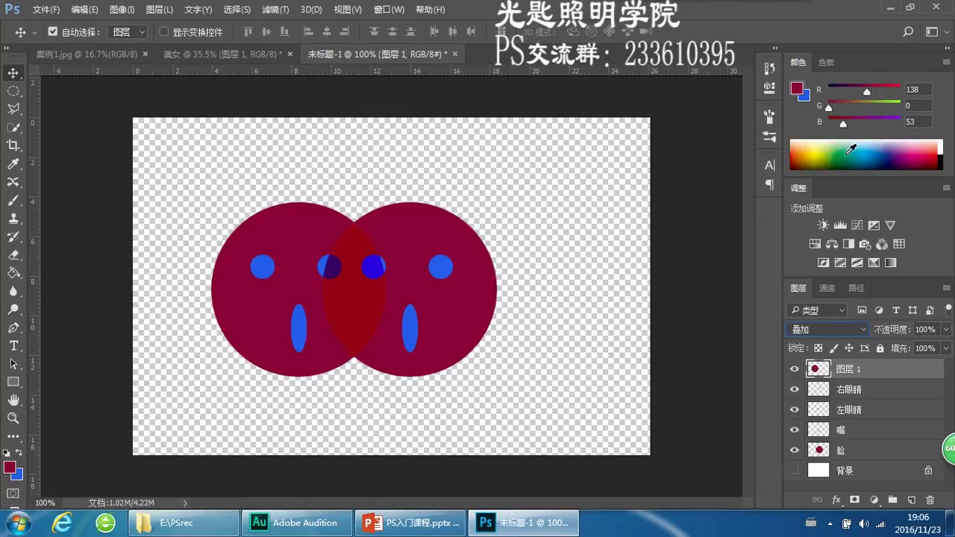
click(827, 330)
click(821, 200)
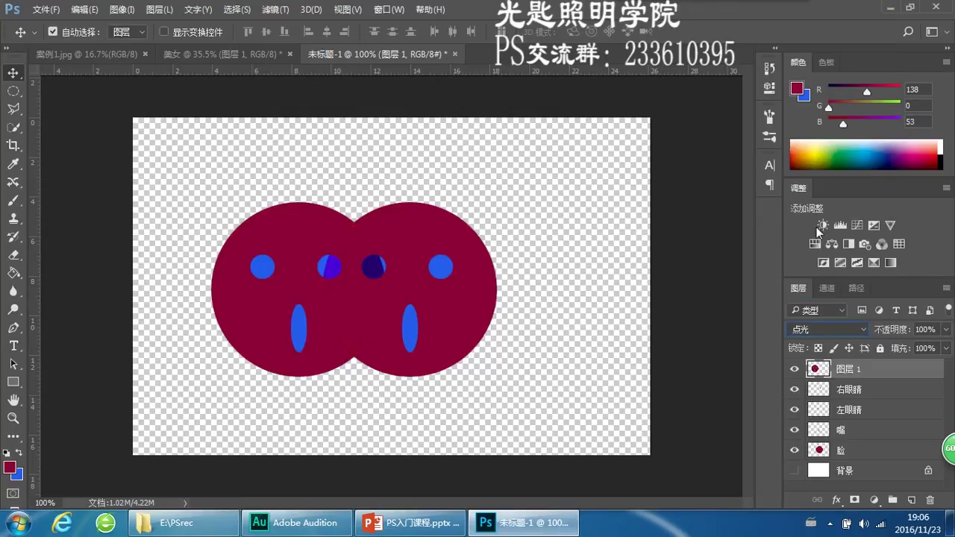
click(825, 329)
click(823, 297)
click(826, 330)
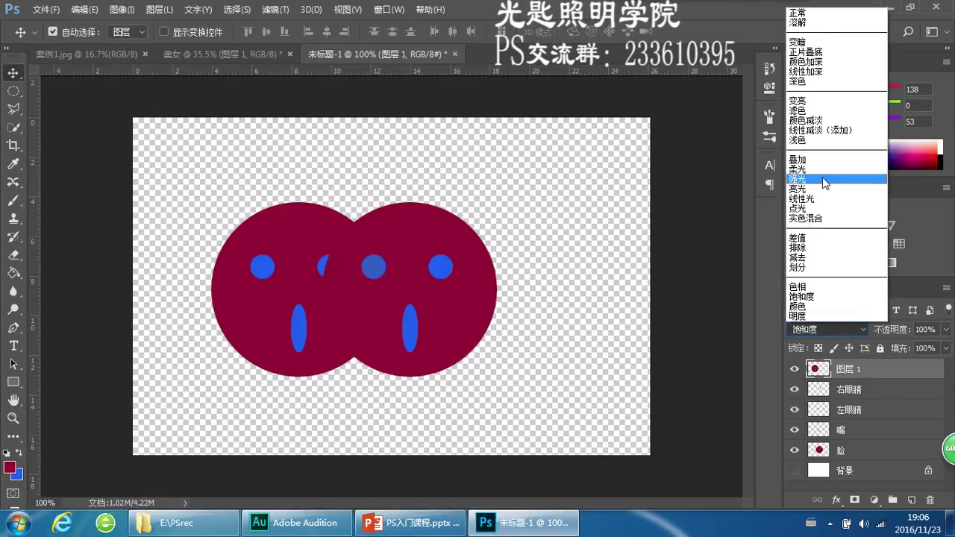
click(833, 120)
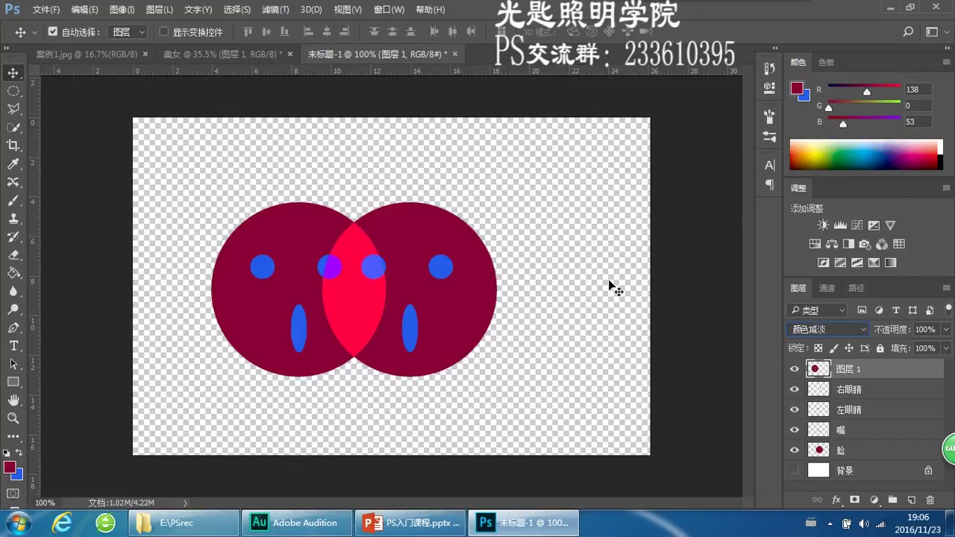
Set the stamped face layer's blend mode back to 正常
click(817, 331)
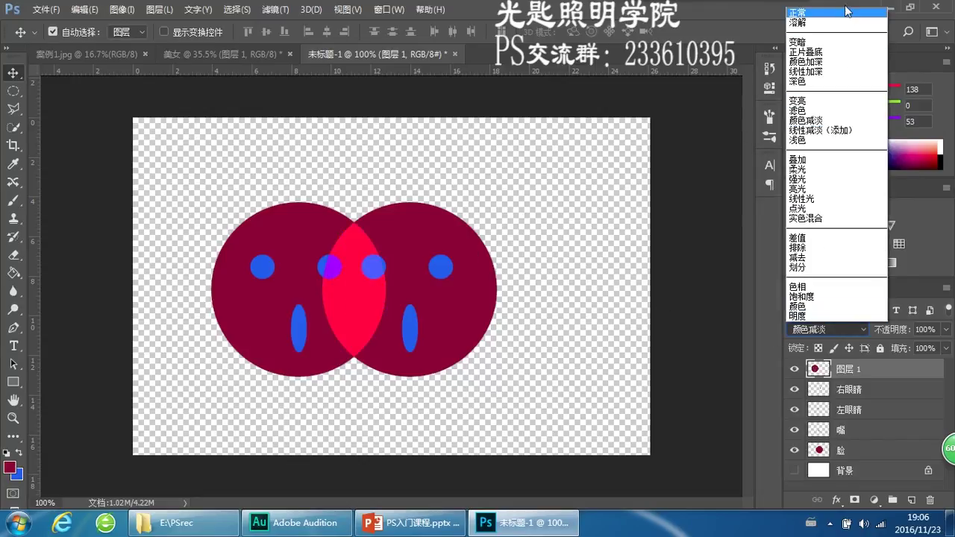
key(Escape)
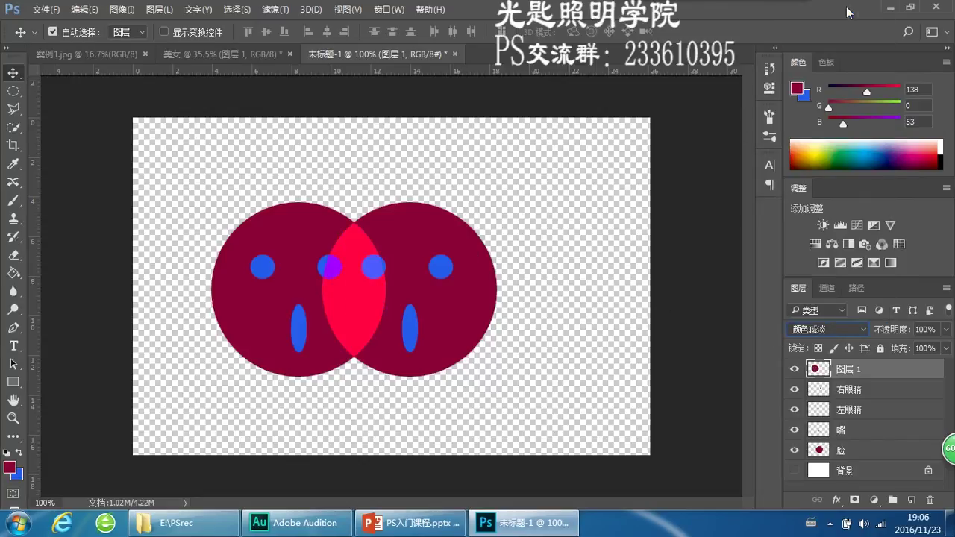
click(856, 333)
click(828, 15)
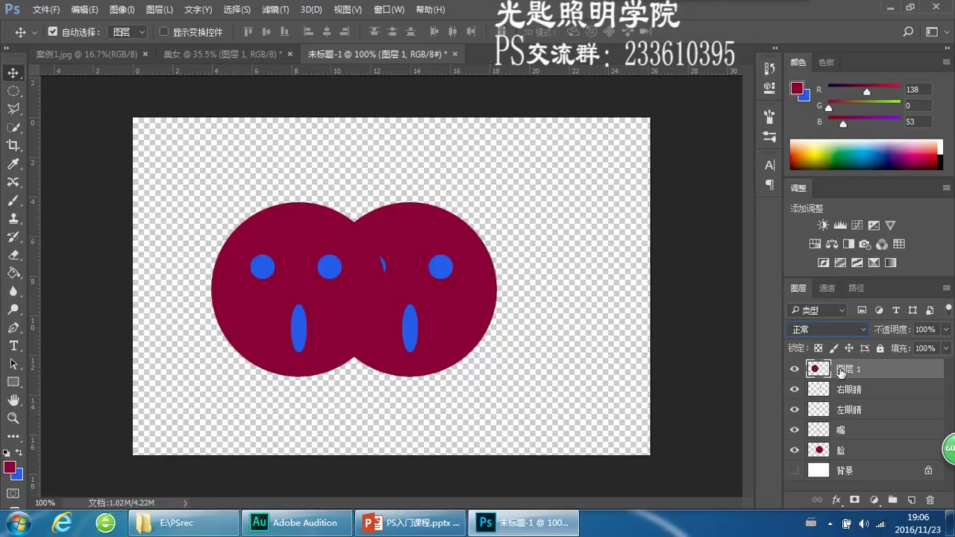
Rename the stamped face layer 图层 1 as 不要脸
double_click(864, 369)
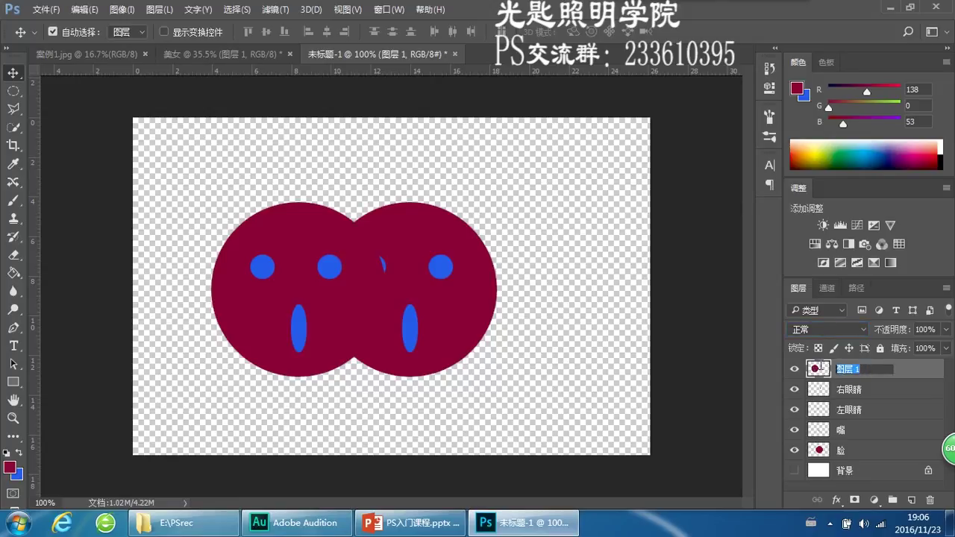
key(ctrl+shift)
text(下了脸)
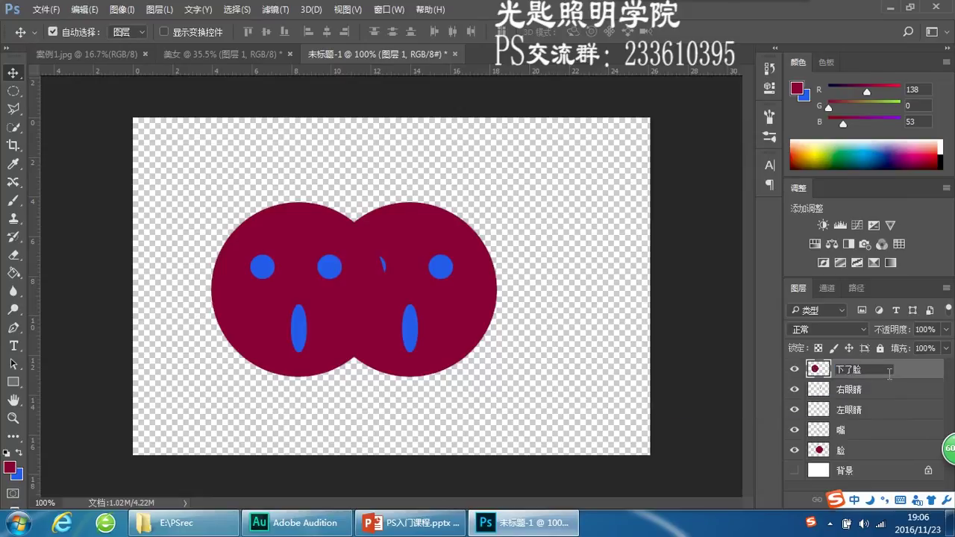
text(不要脸)
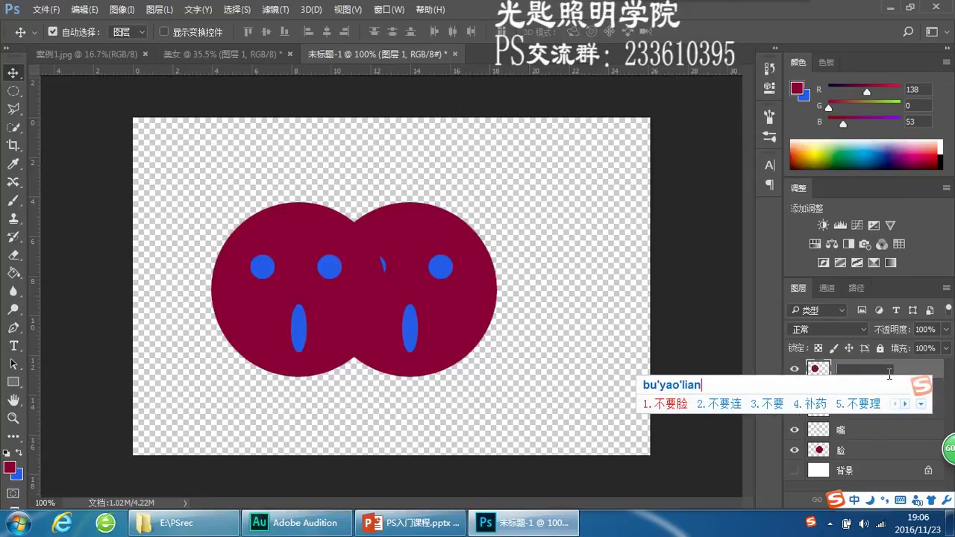
key(Return)
right_click(889, 378)
key(Escape)
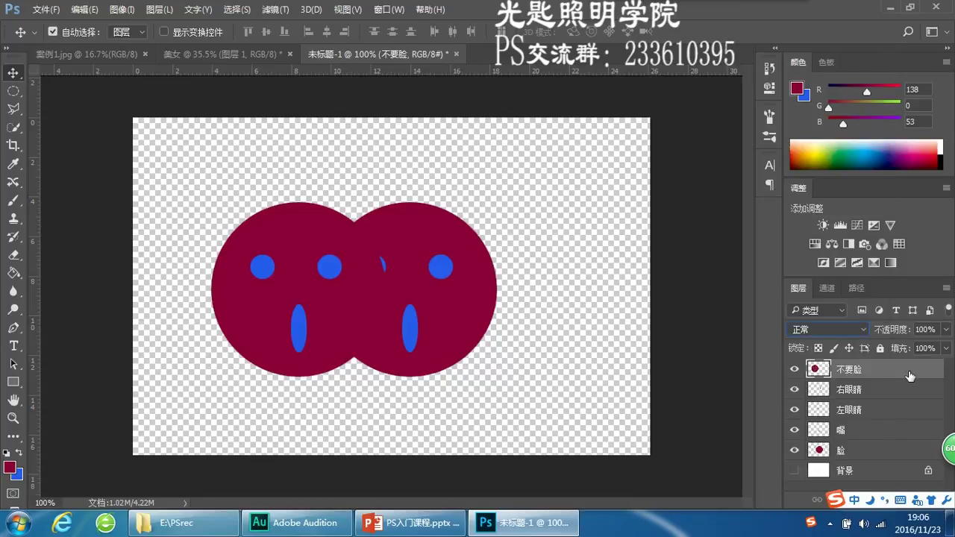
Open the 不要脸 layer's blending options in two different ways, closing the dialog each time without changing anything
right_click(819, 372)
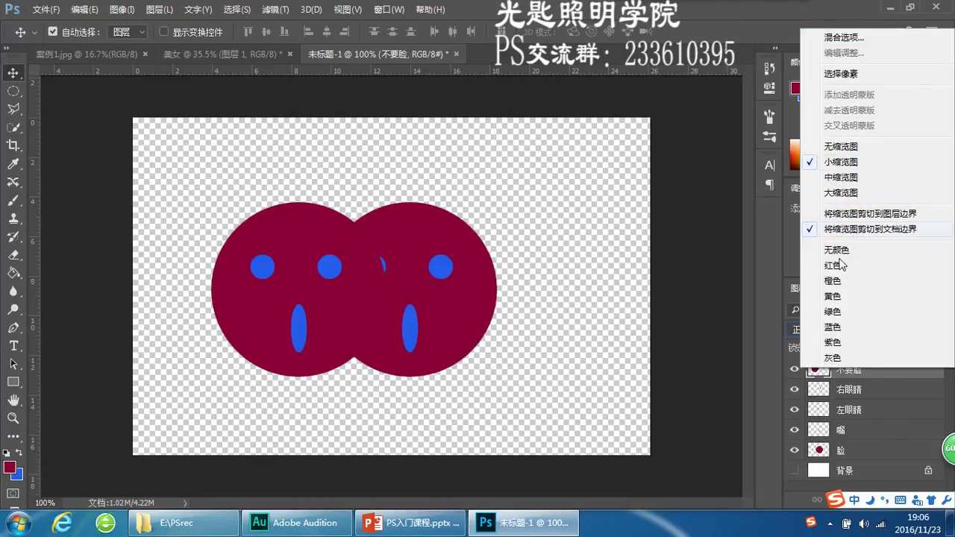
click(871, 35)
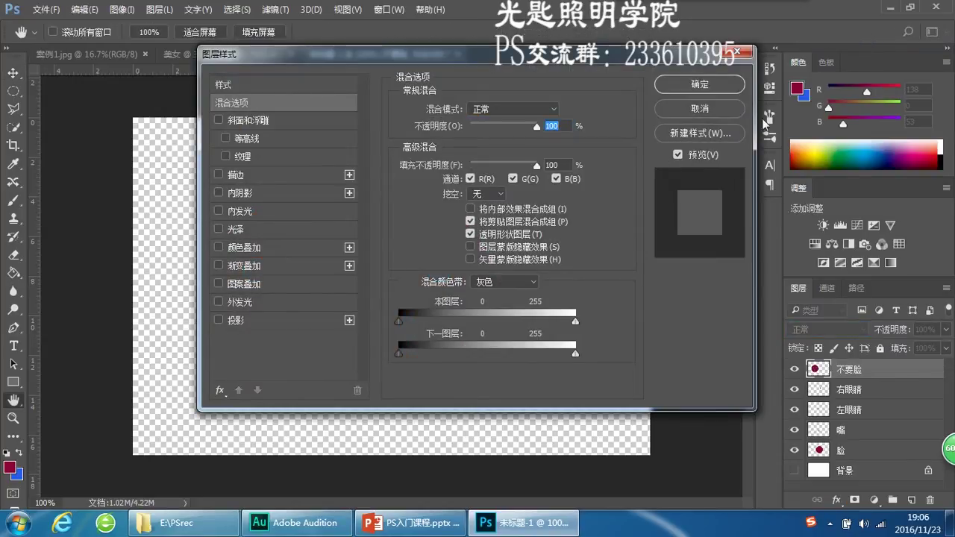
key(Return)
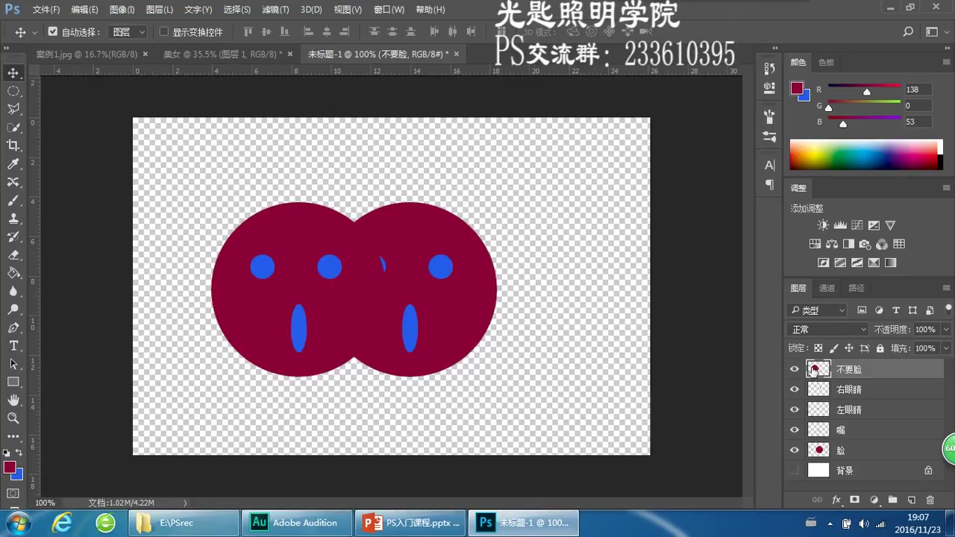
double_click(816, 371)
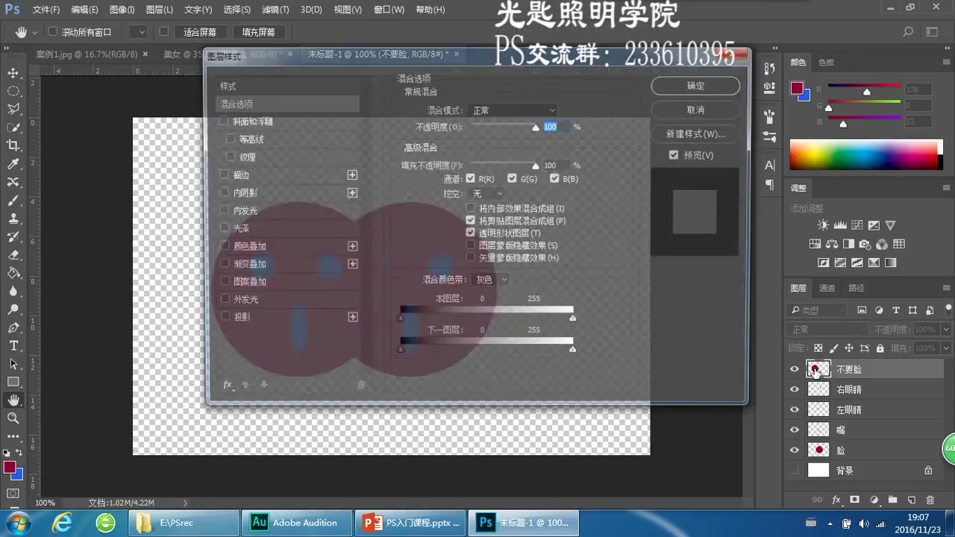
click(722, 109)
Open the 不要脸 layer's blending options, uncover the face, and enable 斜面和浮雕 with its 等高线 and 纹理 options
right_click(815, 370)
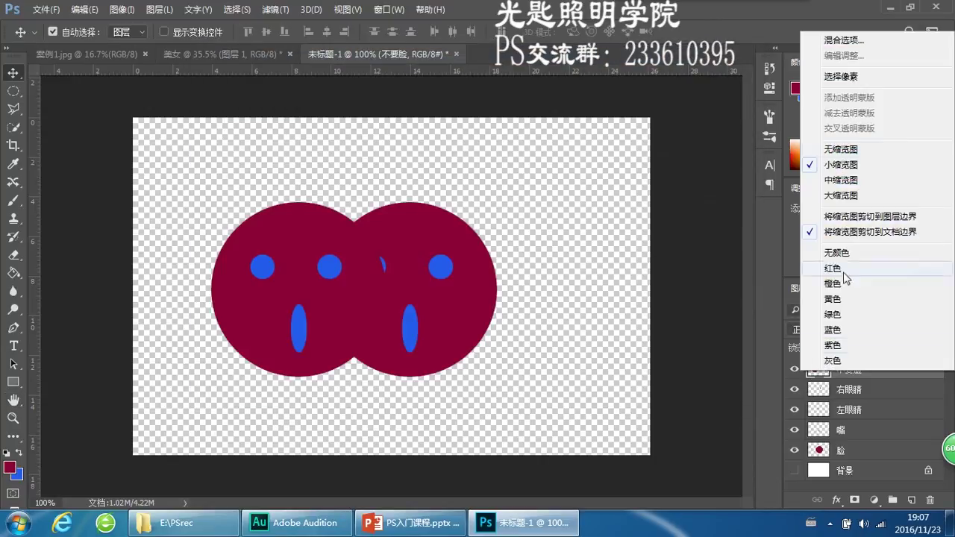
click(839, 40)
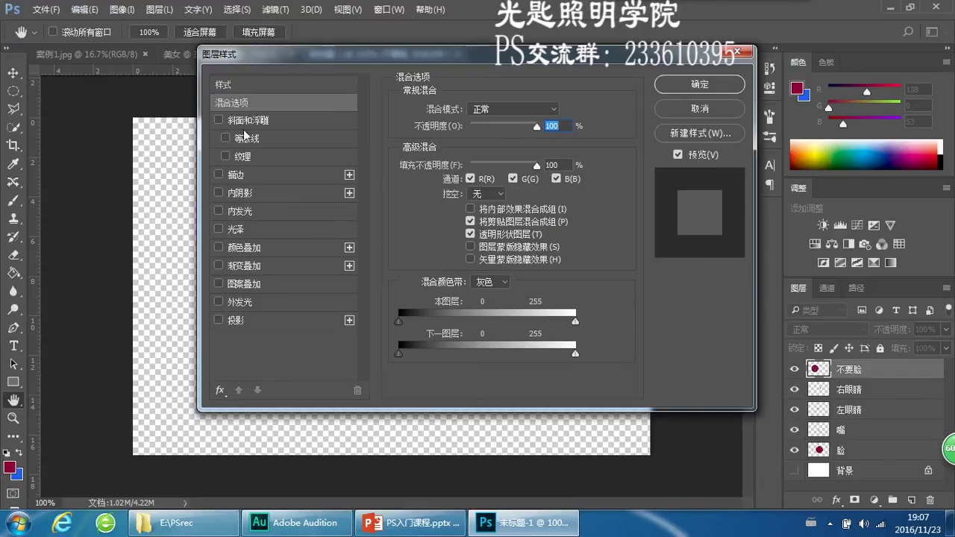
drag(430, 57, 608, 77)
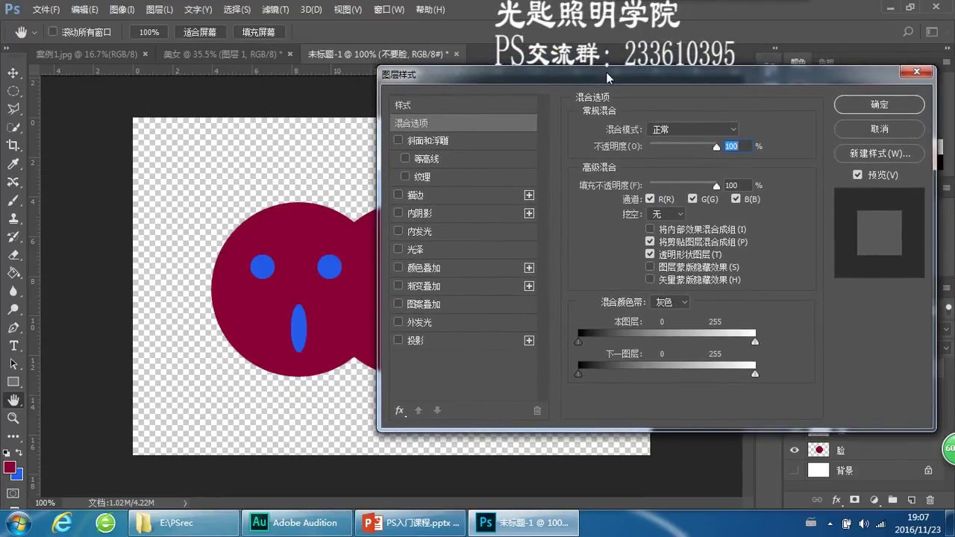
click(416, 141)
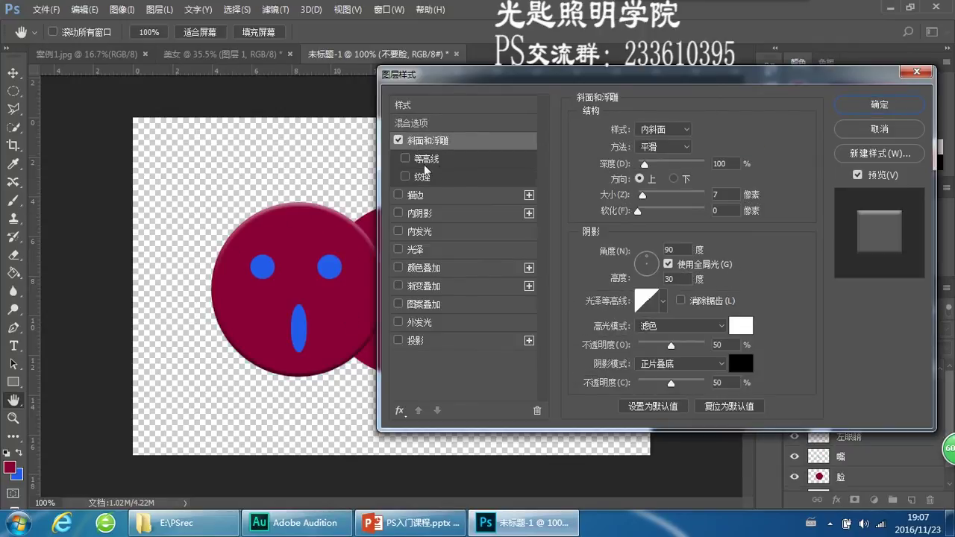
click(405, 159)
click(405, 177)
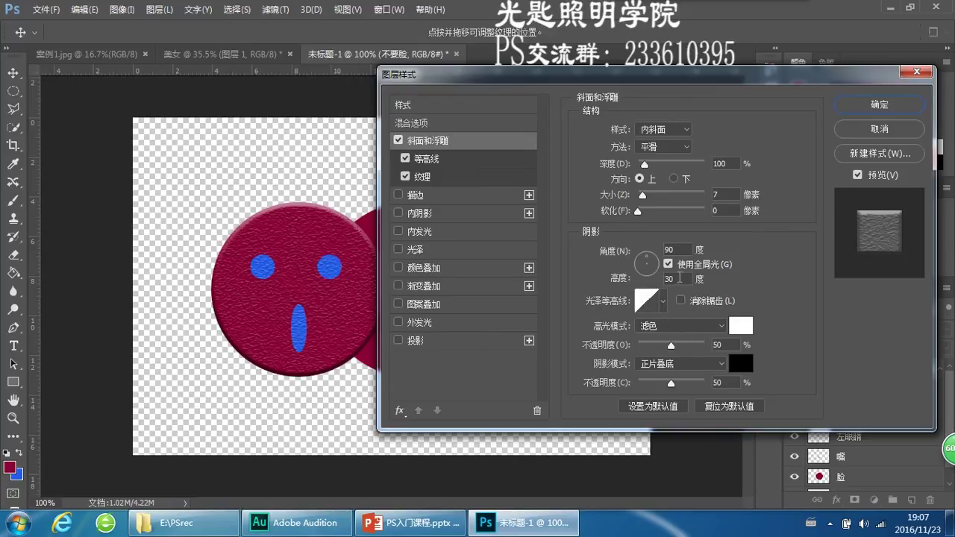
Turn off 斜面和浮雕 and enable a 描边 effect with a size of 13 pixels on the 不要脸 layer
click(399, 141)
click(397, 195)
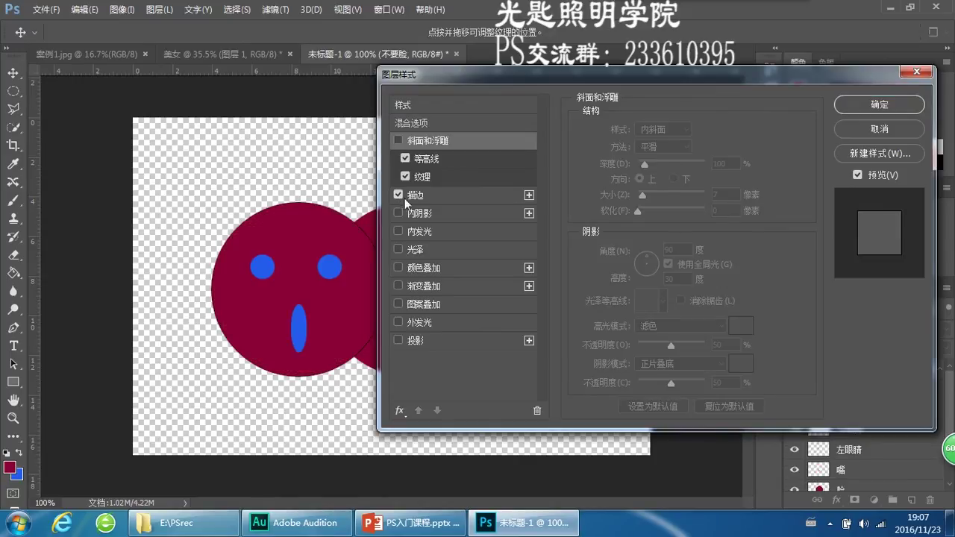
click(458, 200)
mouse_move(639, 127)
mouse_down()
mouse_move(679, 134)
mouse_move(645, 126)
mouse_up()
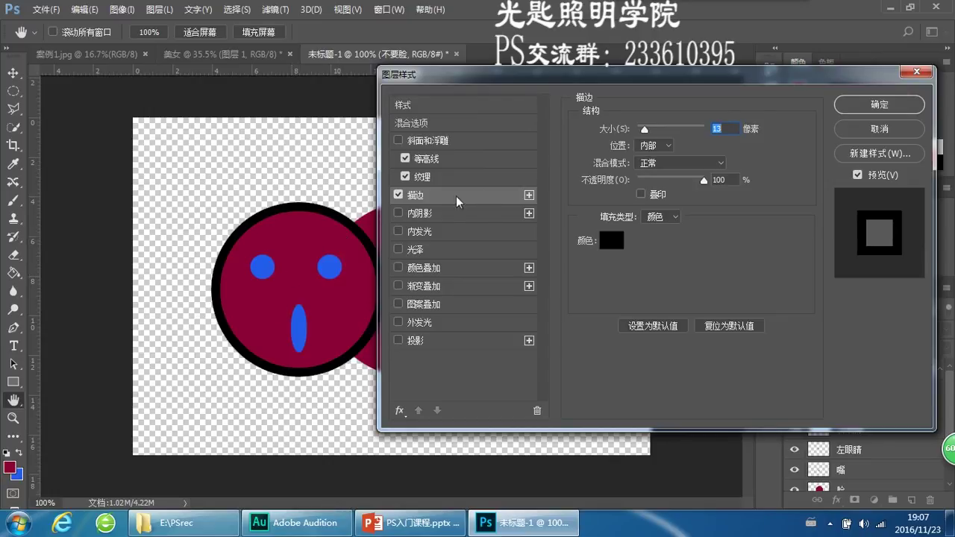
Enable 内阴影, 光泽 and 内发光 on the 不要脸 layer, giving 内发光 64% opacity, 51% noise and a size of 21 pixels
click(399, 213)
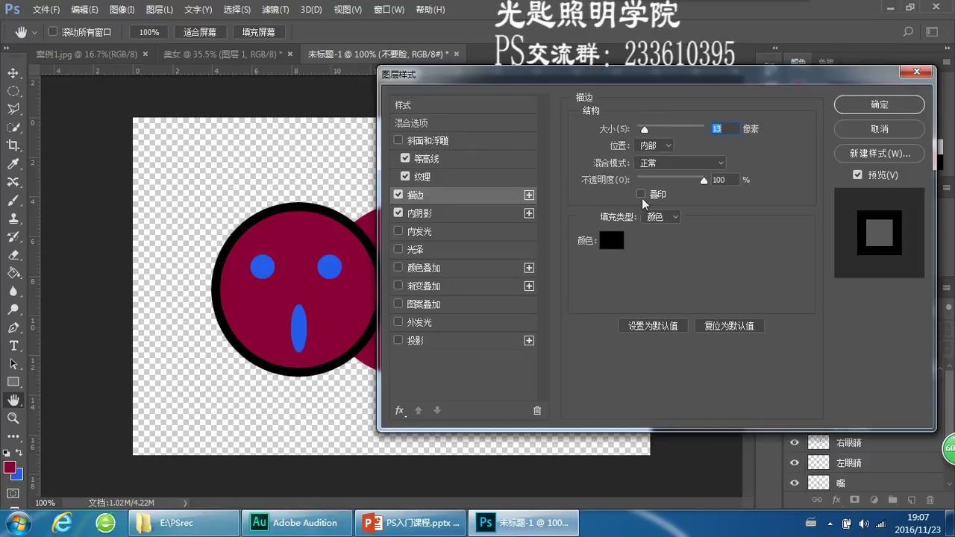
click(418, 232)
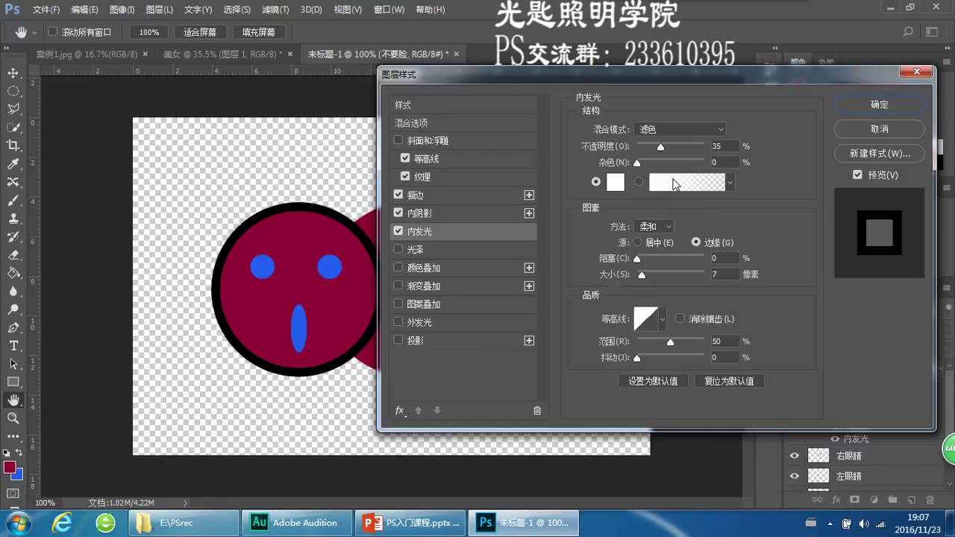
drag(635, 259, 671, 262)
drag(637, 163, 681, 149)
mouse_move(641, 275)
mouse_down()
mouse_move(684, 274)
mouse_move(647, 273)
mouse_up()
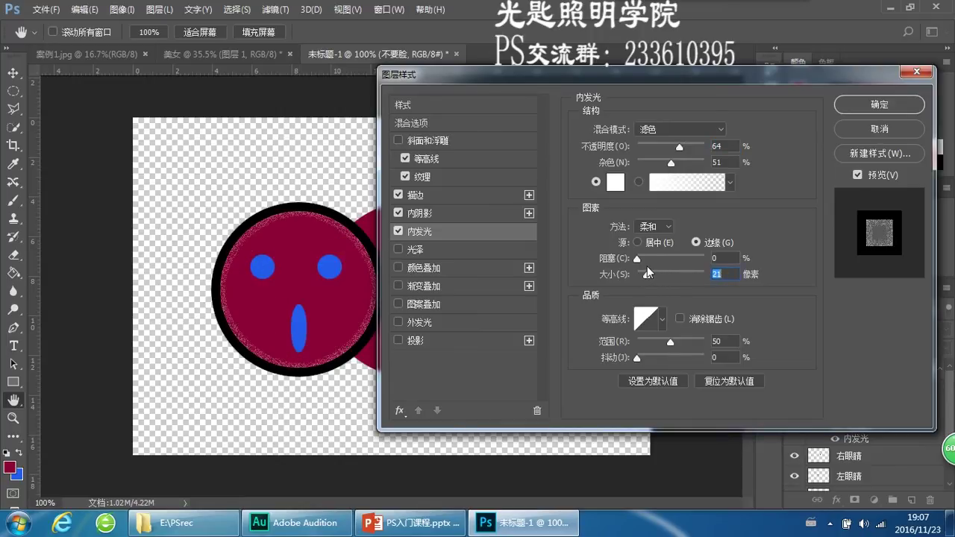
click(412, 250)
Try the 颜色叠加, 渐变叠加 and 图案叠加 effects in turn on the 不要脸 layer, turning each one off again
click(426, 270)
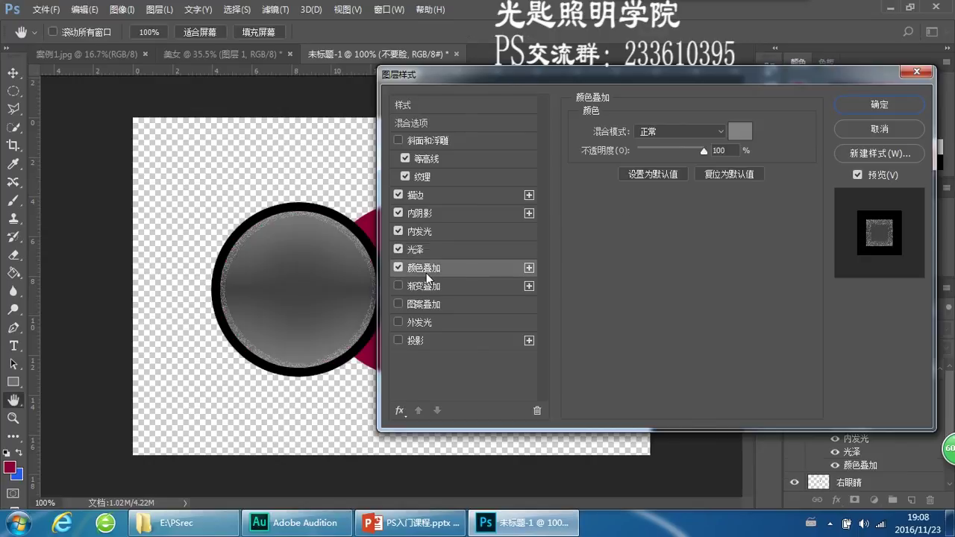
click(397, 268)
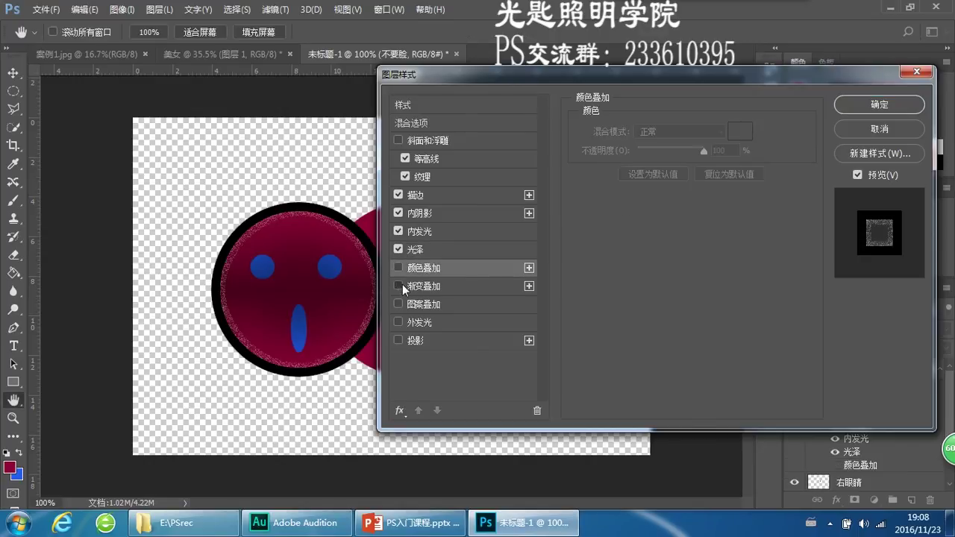
click(398, 285)
click(412, 285)
click(398, 286)
click(398, 303)
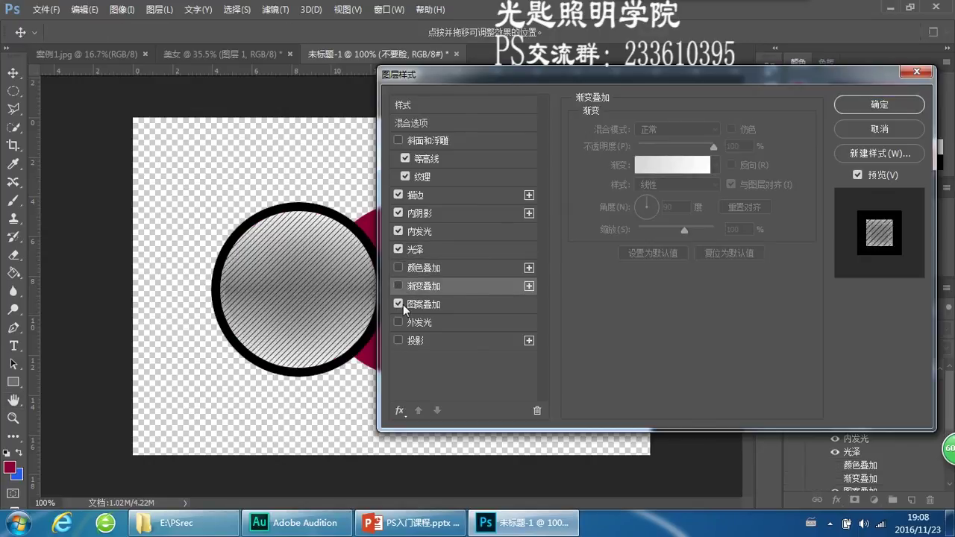
click(399, 303)
Enable 投影 and 外发光, set 外发光 to 83% opacity, 69% noise and a size of 27 pixels, and apply the layer style
click(399, 323)
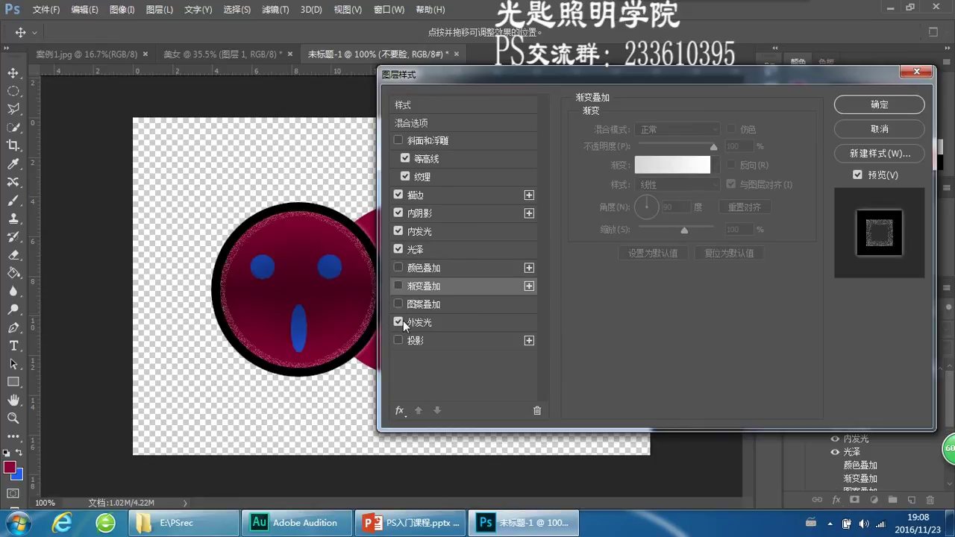
click(400, 324)
click(399, 322)
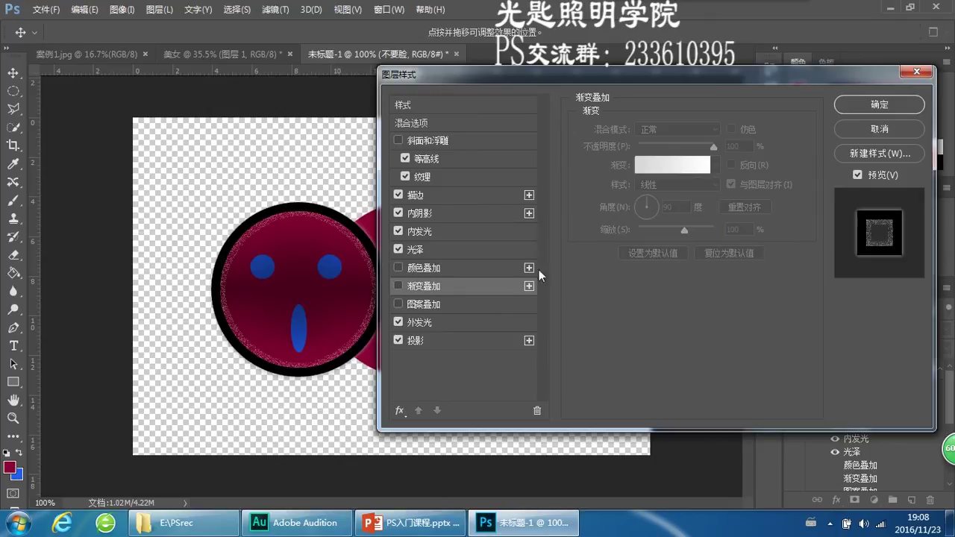
click(473, 322)
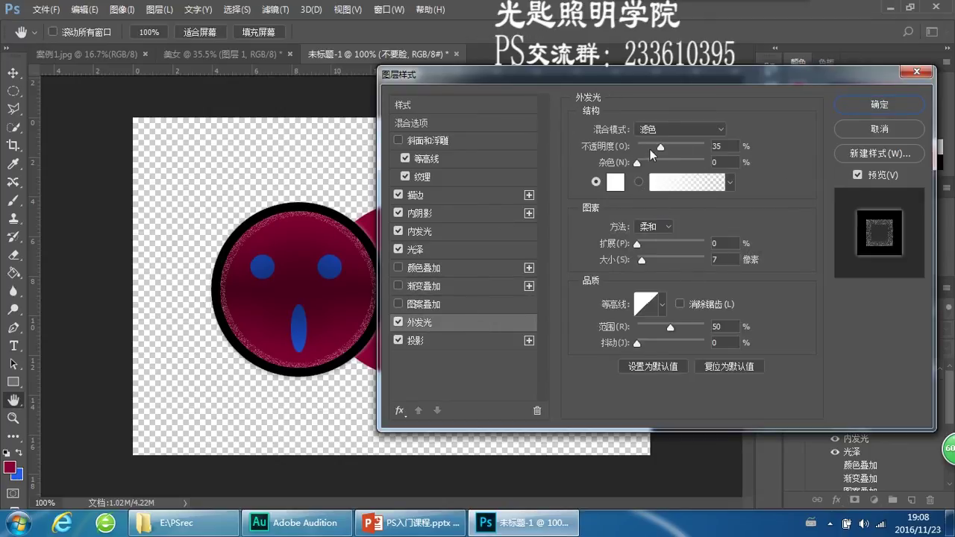
drag(639, 163, 693, 151)
mouse_move(649, 260)
mouse_down()
mouse_move(680, 261)
mouse_move(648, 253)
mouse_up()
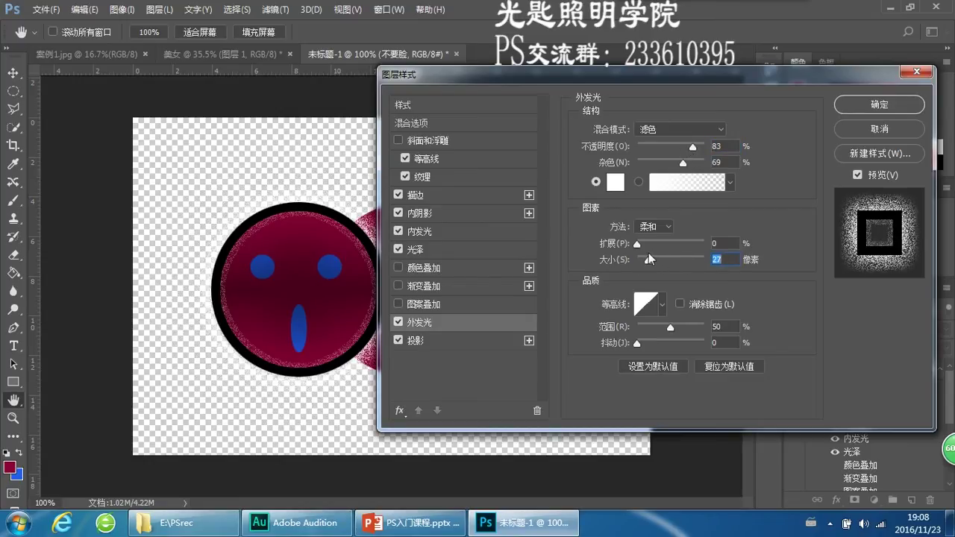
drag(644, 79, 589, 48)
click(832, 92)
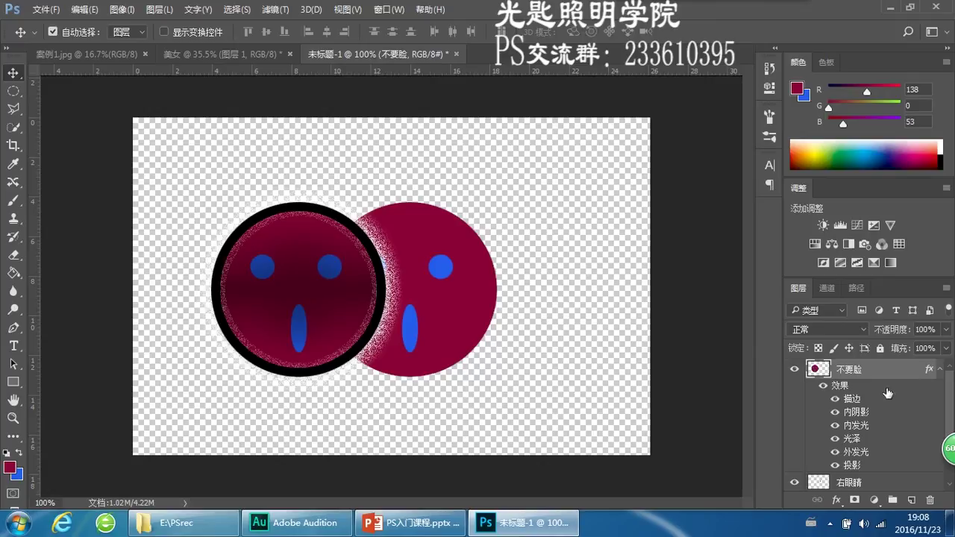
Collapse the effects list under the 不要脸 layer
click(939, 370)
click(939, 369)
click(940, 370)
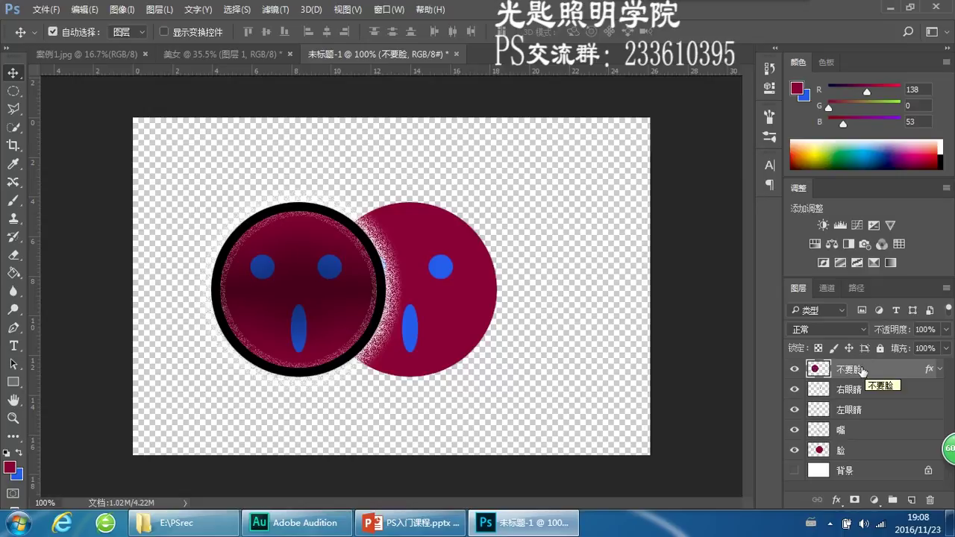
click(13, 93)
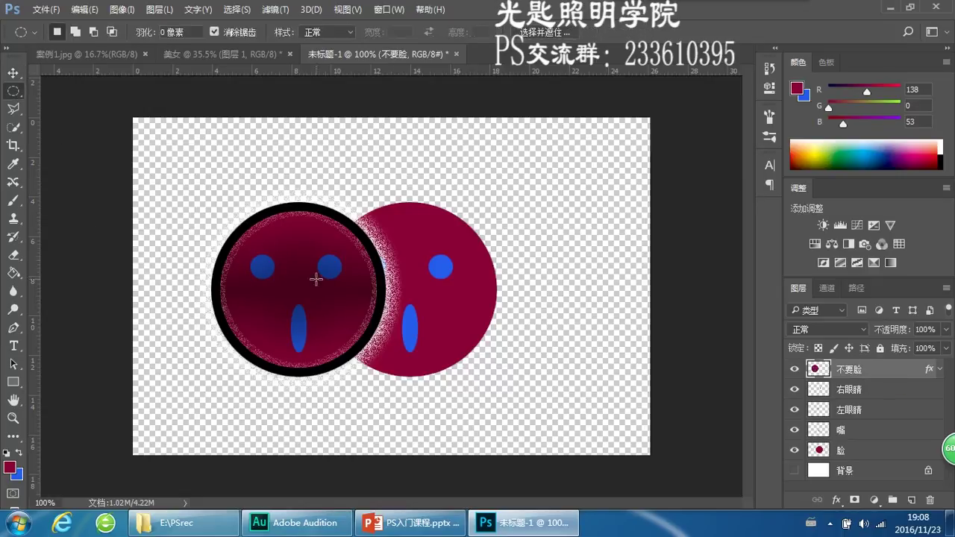
click(13, 73)
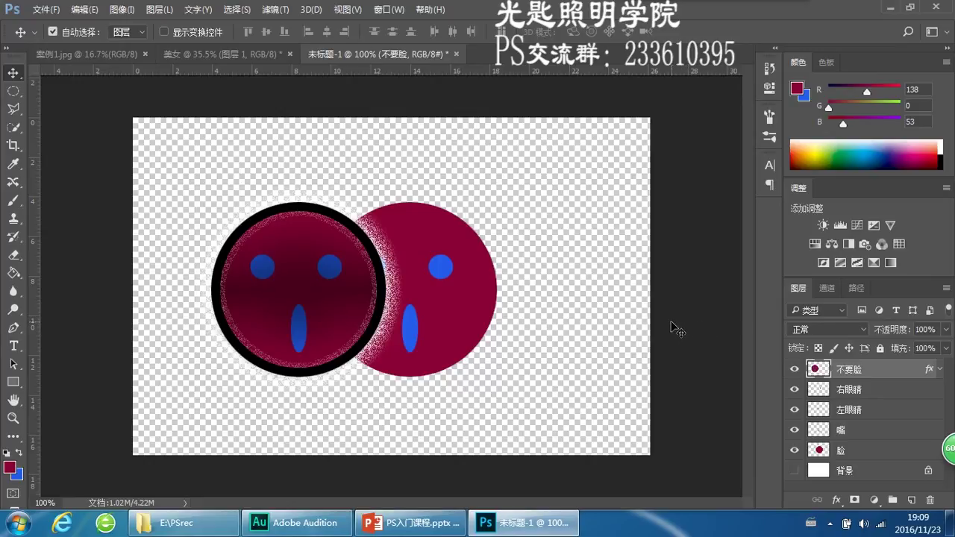
Add a layer mask to the 不要脸 layer and hide most of its face from the left side by erasing on the mask
click(856, 500)
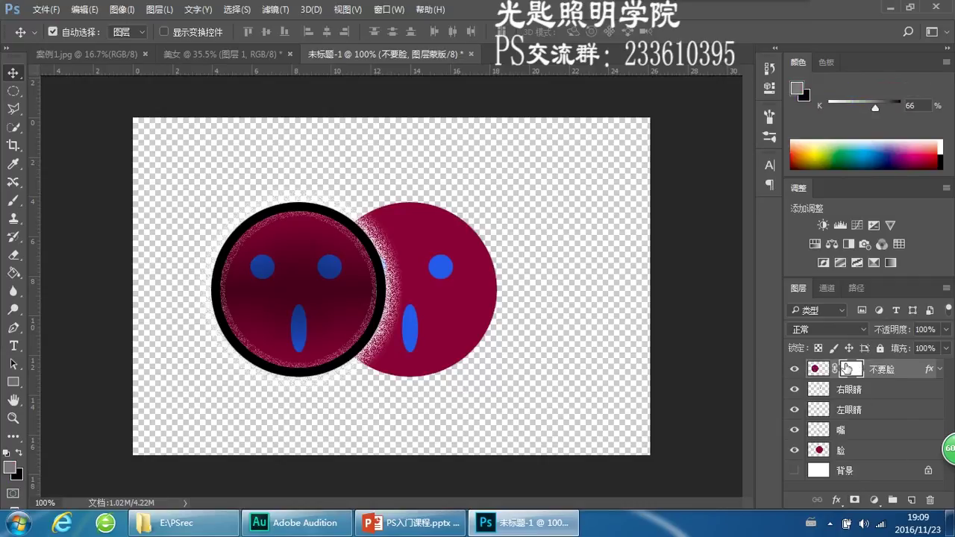
click(14, 257)
mouse_move(305, 268)
mouse_down()
mouse_move(292, 312)
mouse_move(290, 286)
mouse_move(266, 278)
mouse_up()
mouse_move(239, 308)
mouse_down()
mouse_move(224, 344)
mouse_move(241, 183)
mouse_move(256, 432)
mouse_move(262, 183)
mouse_move(285, 429)
mouse_up()
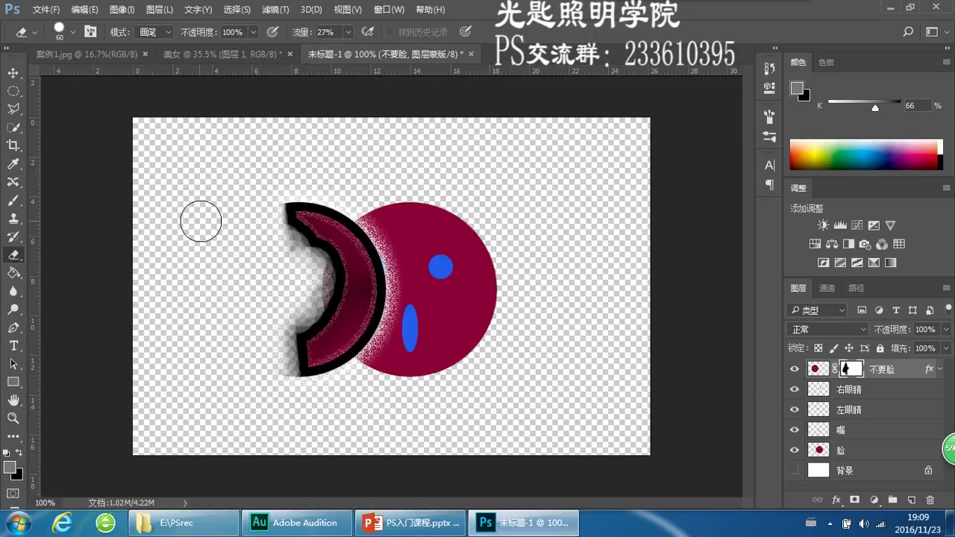
mouse_move(295, 212)
mouse_down()
mouse_move(284, 335)
mouse_move(268, 298)
mouse_move(306, 403)
mouse_move(297, 407)
mouse_up()
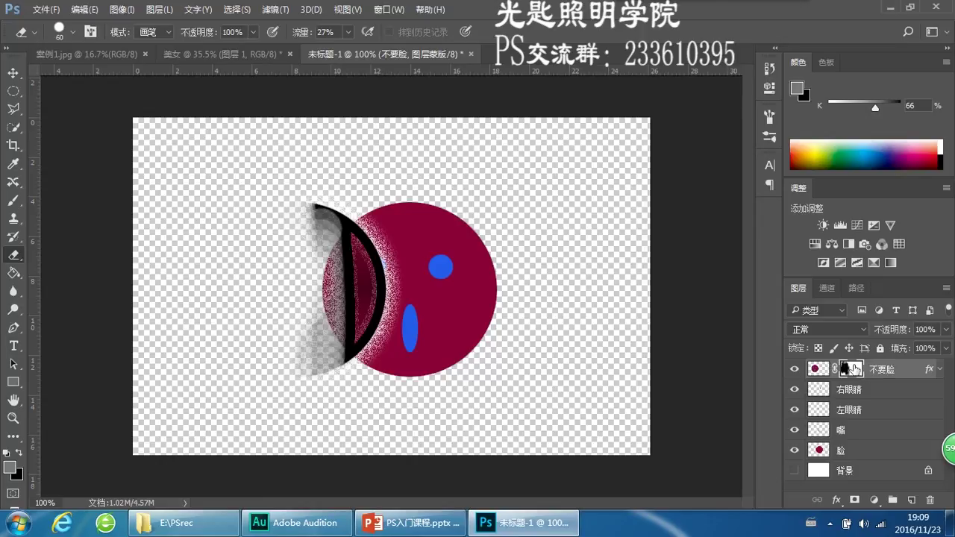
Delete the erased layer mask from the 不要脸 layer
right_click(858, 372)
click(873, 245)
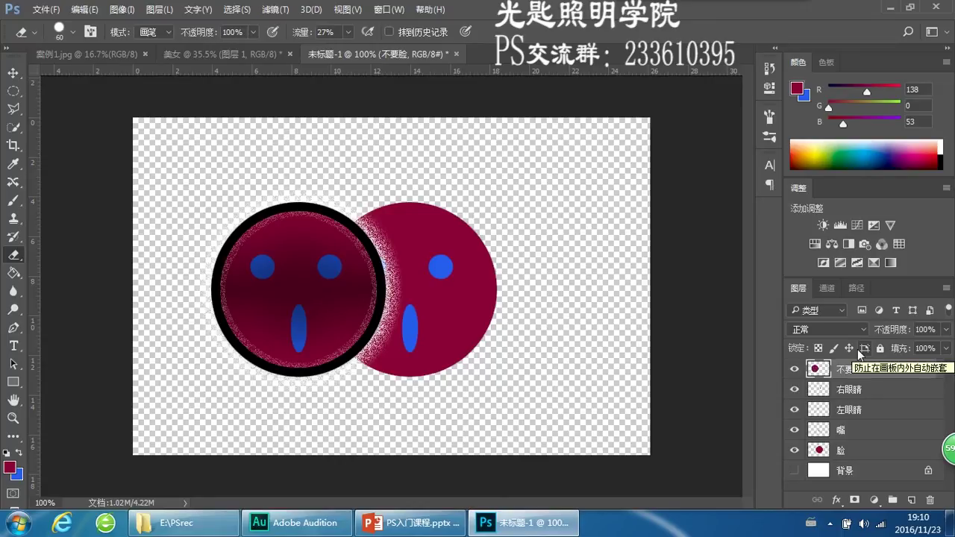
Add a new layer mask to the 不要脸 layer, try erasing across the whole face on it, and undo the erasing
click(856, 500)
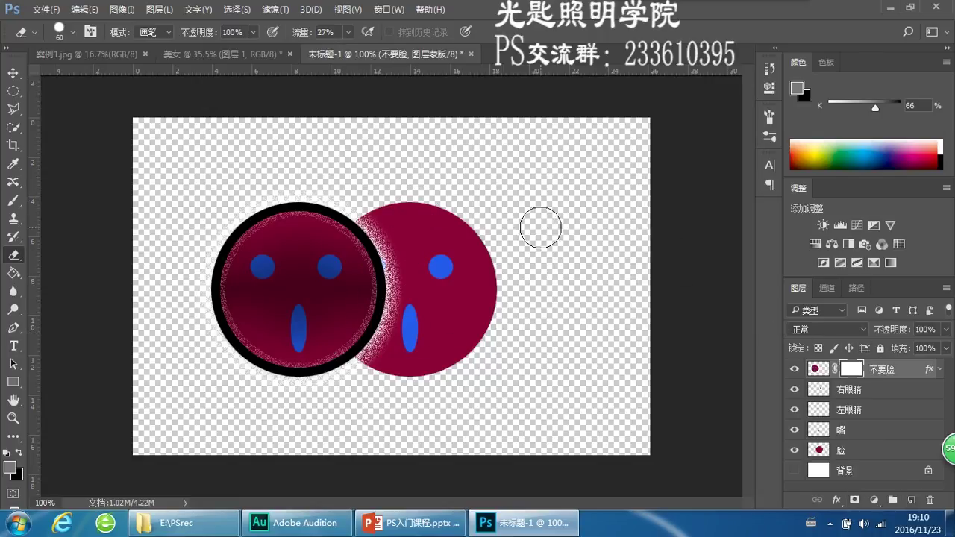
mouse_move(313, 263)
mouse_down()
mouse_move(270, 335)
mouse_move(243, 305)
mouse_move(222, 325)
mouse_move(90, 372)
mouse_move(135, 303)
mouse_move(434, 184)
mouse_move(532, 236)
mouse_up()
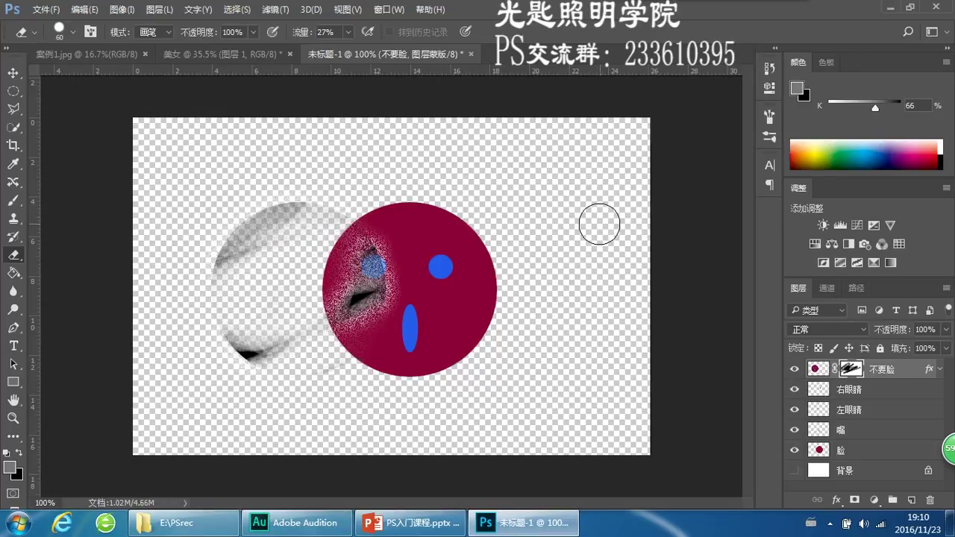
key(ctrl+z)
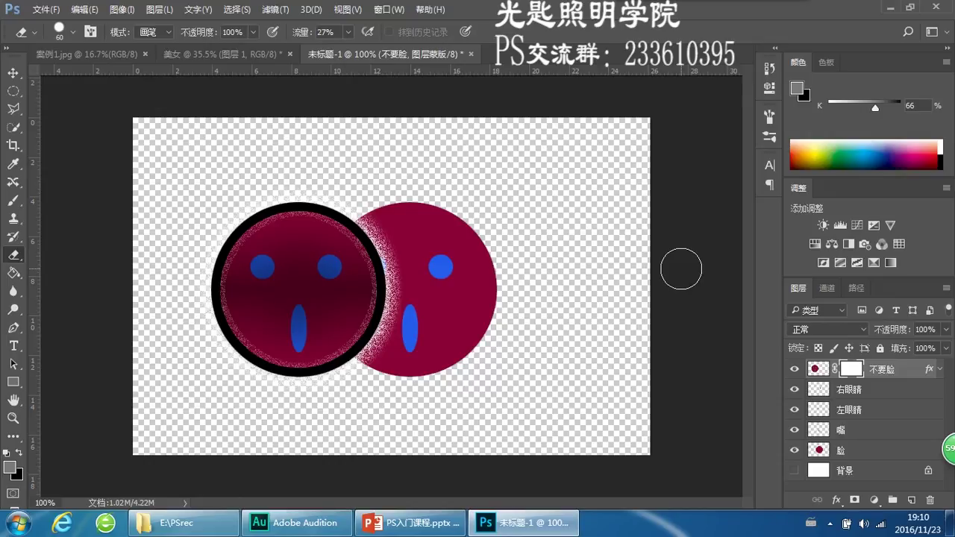
Disable the blank layer mask on the 不要脸 layer and delete it
right_click(852, 369)
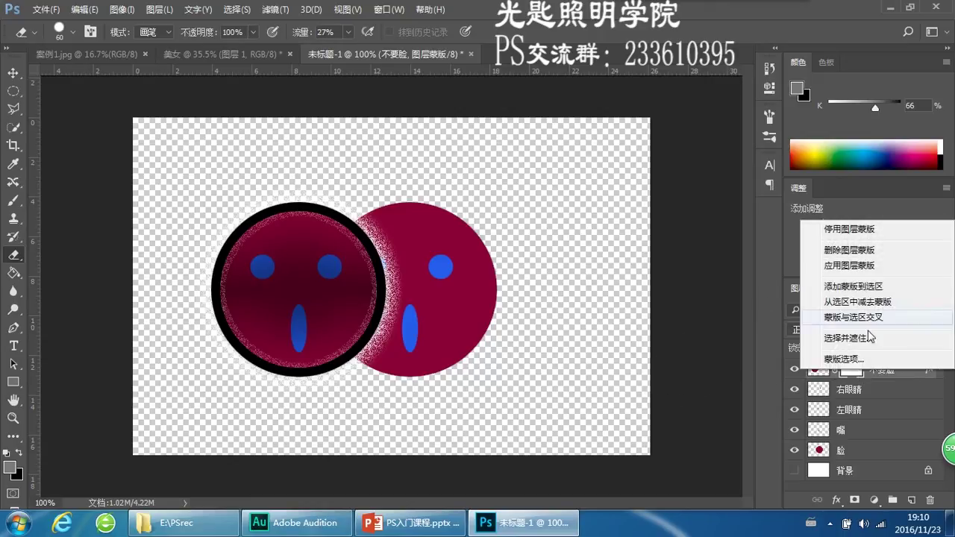
click(855, 231)
right_click(852, 368)
click(870, 251)
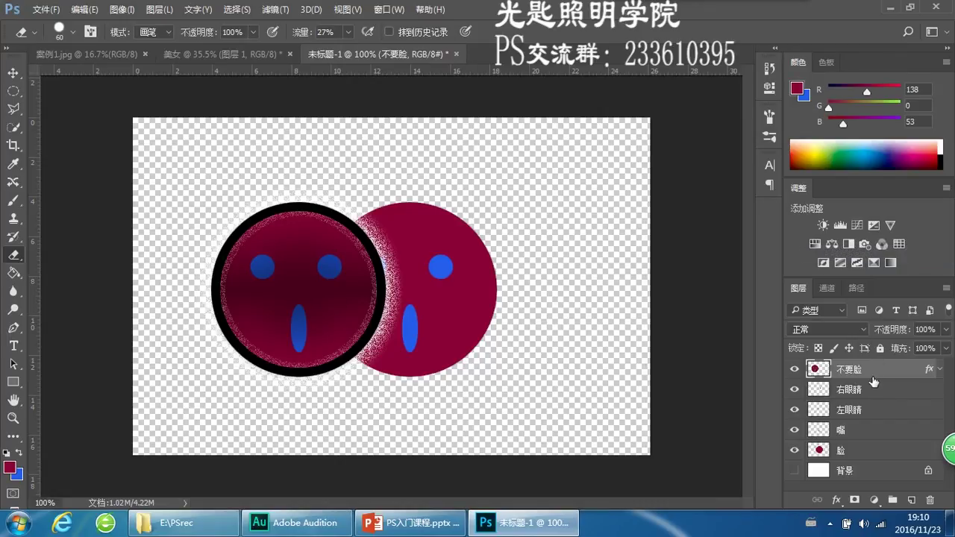